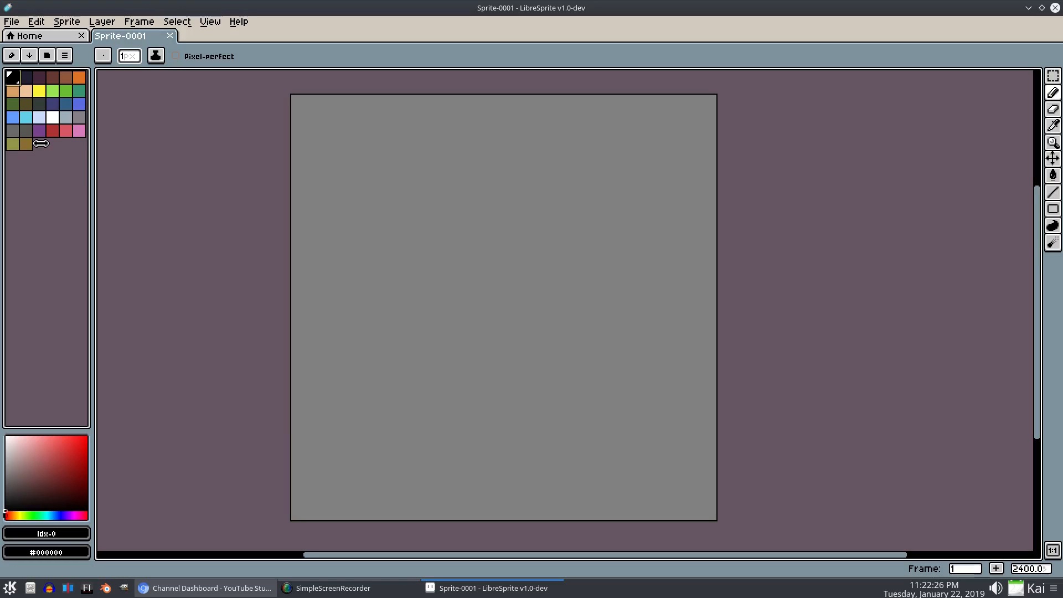
Shrink the palette to its single black entry, then extend it into a six-by-six block of black swatches
drag(41, 143, 22, 73)
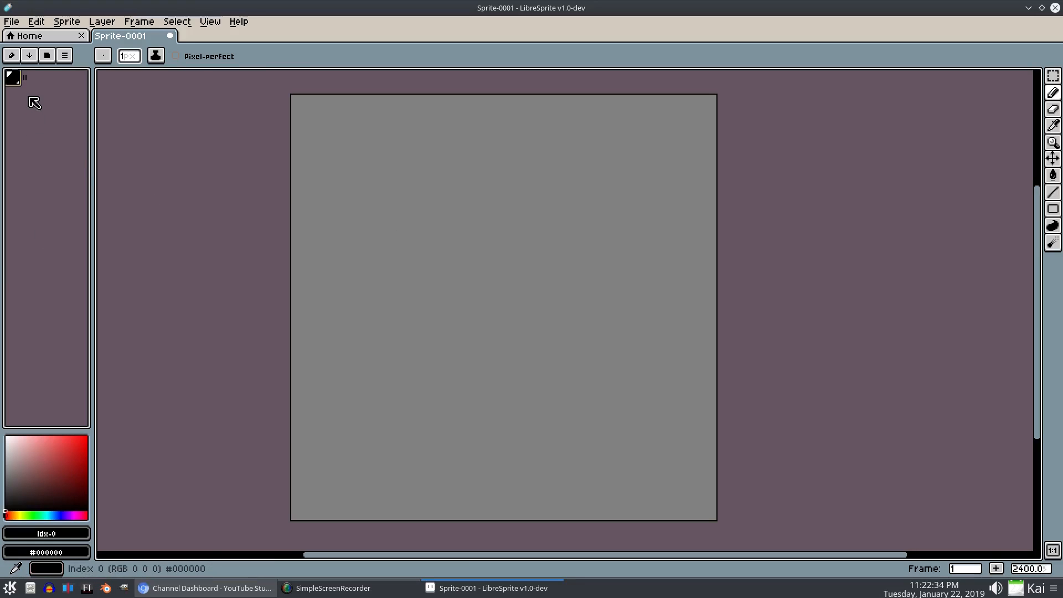
drag(24, 77, 81, 140)
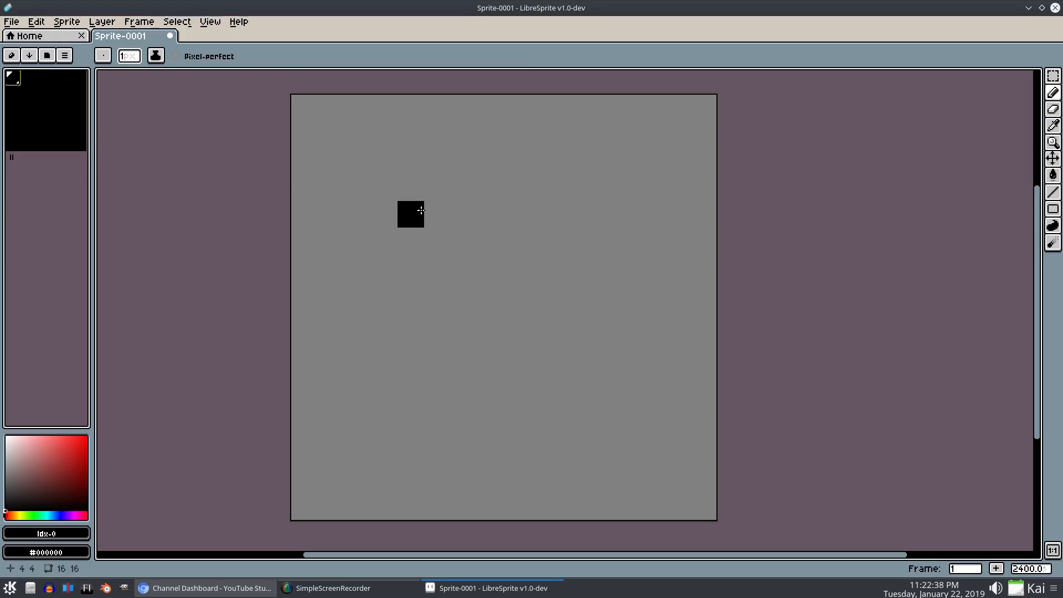
click(35, 83)
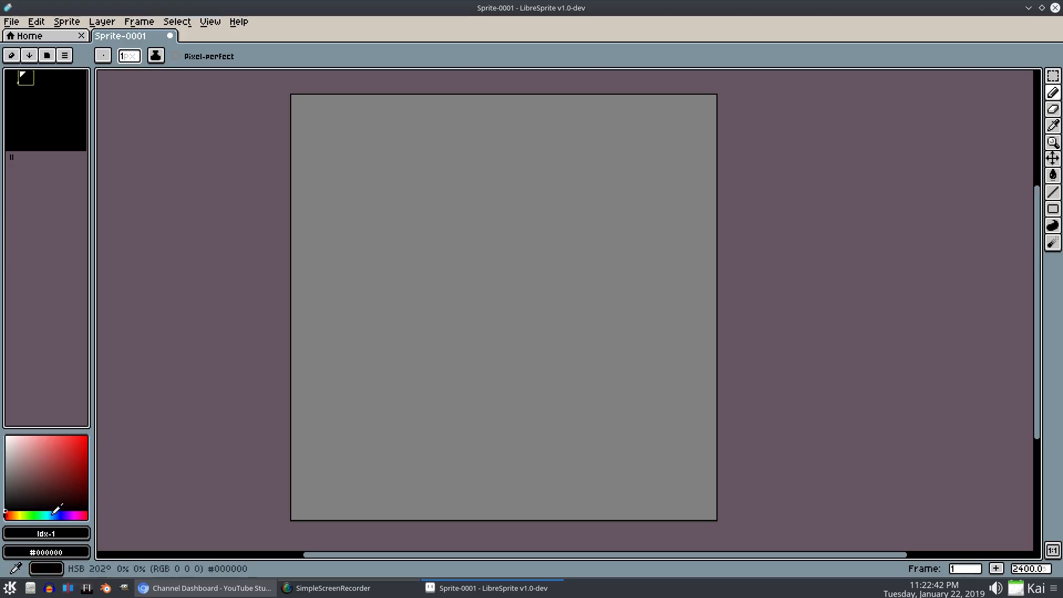
Mix a muted brown drawing colour, #6b4f3c with hue 24°, and undo the test pixel placed on the canvas
click(7, 510)
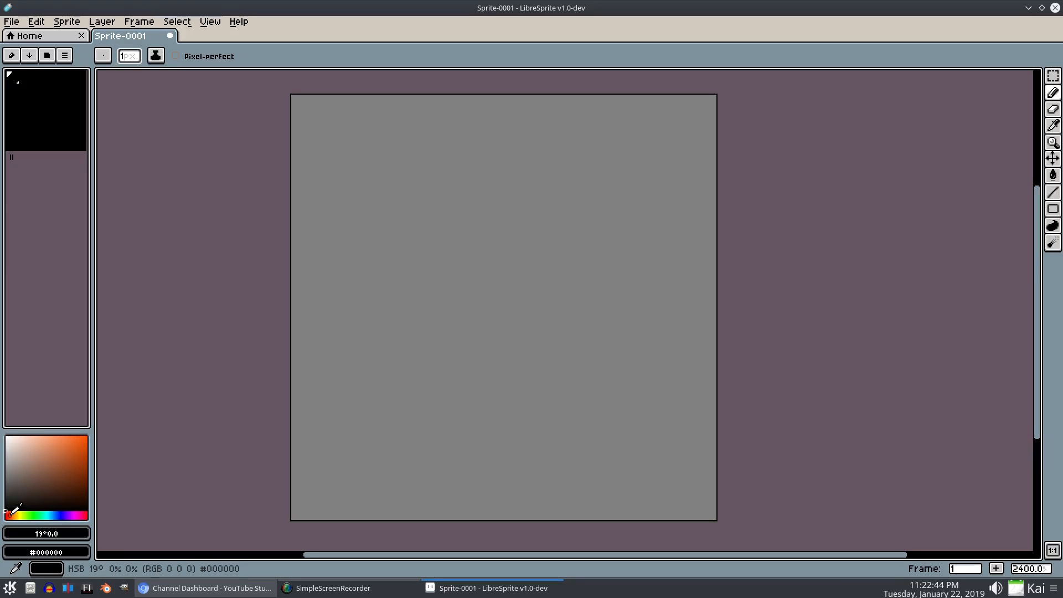
click(12, 513)
drag(58, 474, 42, 480)
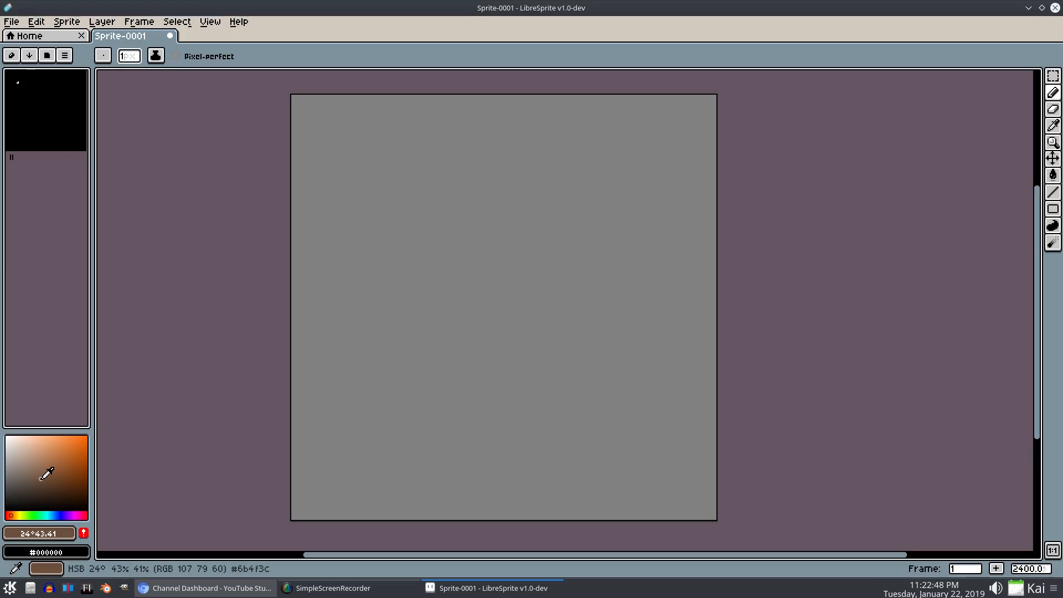
click(609, 316)
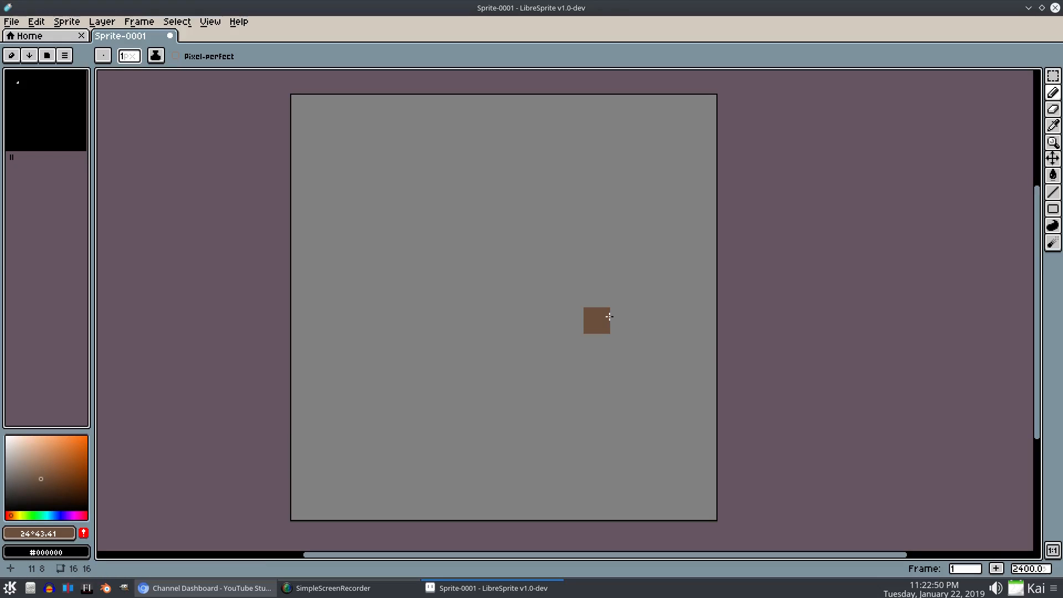
key(ctrl+z)
drag(45, 474, 88, 482)
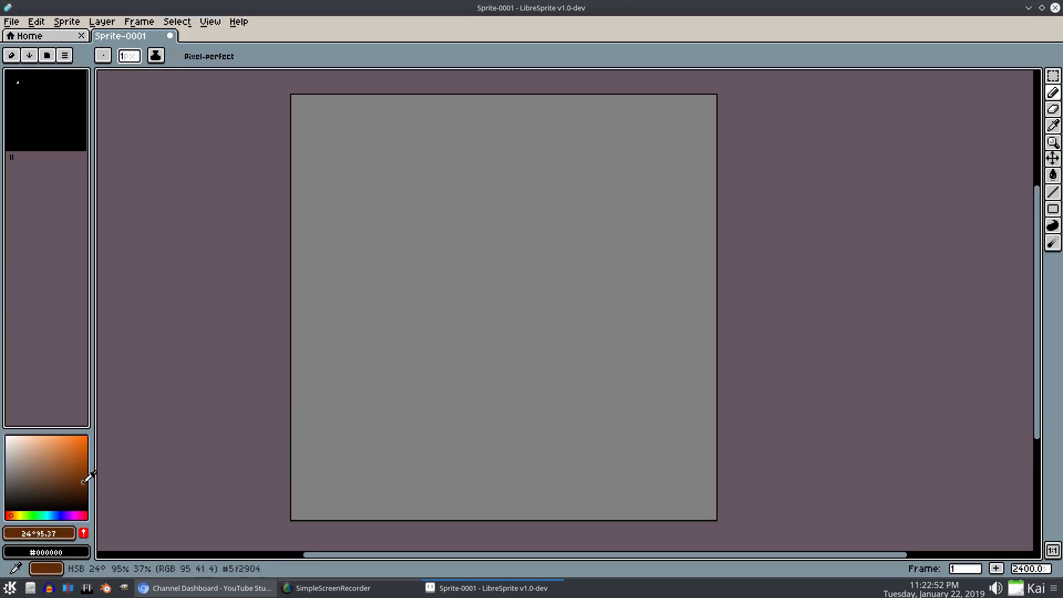
click(370, 403)
mouse_move(464, 293)
mouse_down()
mouse_move(572, 225)
mouse_move(486, 240)
mouse_move(517, 241)
mouse_up()
Set the drawing colour to the muted brown #6e5441
click(44, 479)
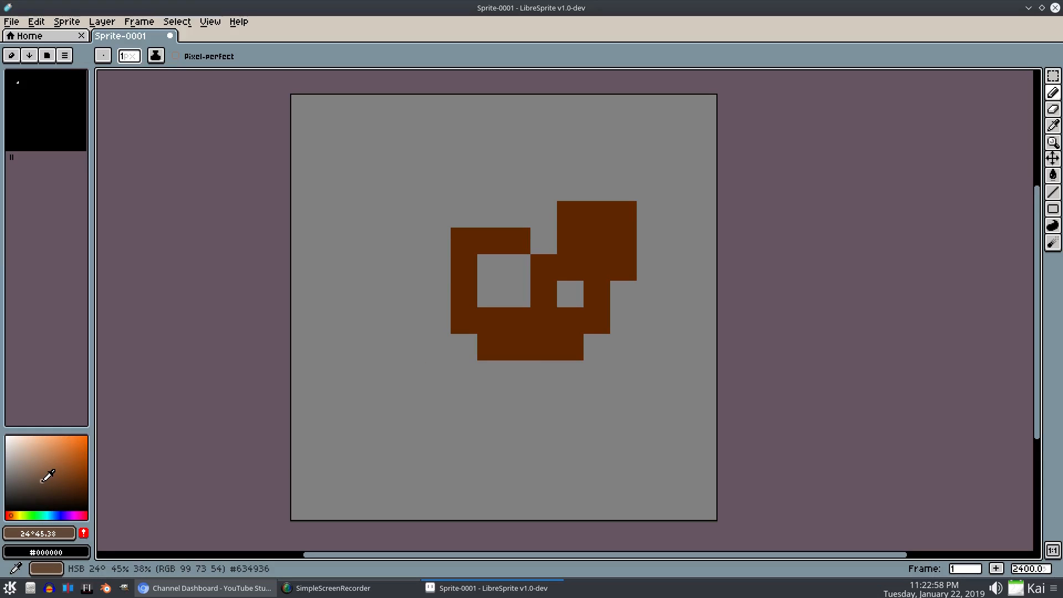
drag(42, 480, 39, 478)
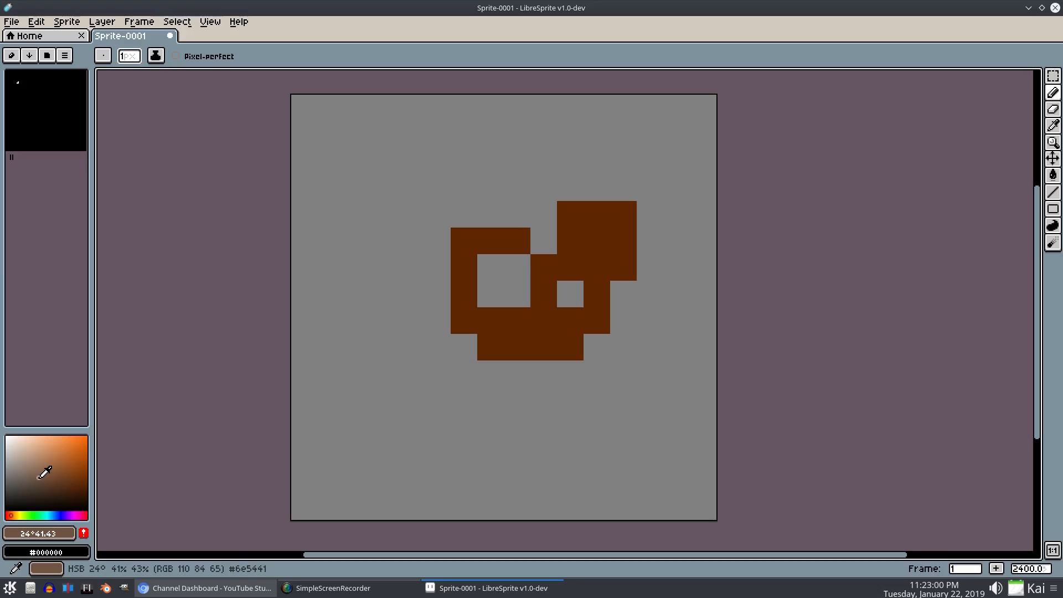
mouse_move(464, 227)
mouse_down()
mouse_move(425, 297)
mouse_move(513, 218)
mouse_move(476, 347)
mouse_up()
scroll(587, 419, down, 3)
scroll(576, 396, up, 3)
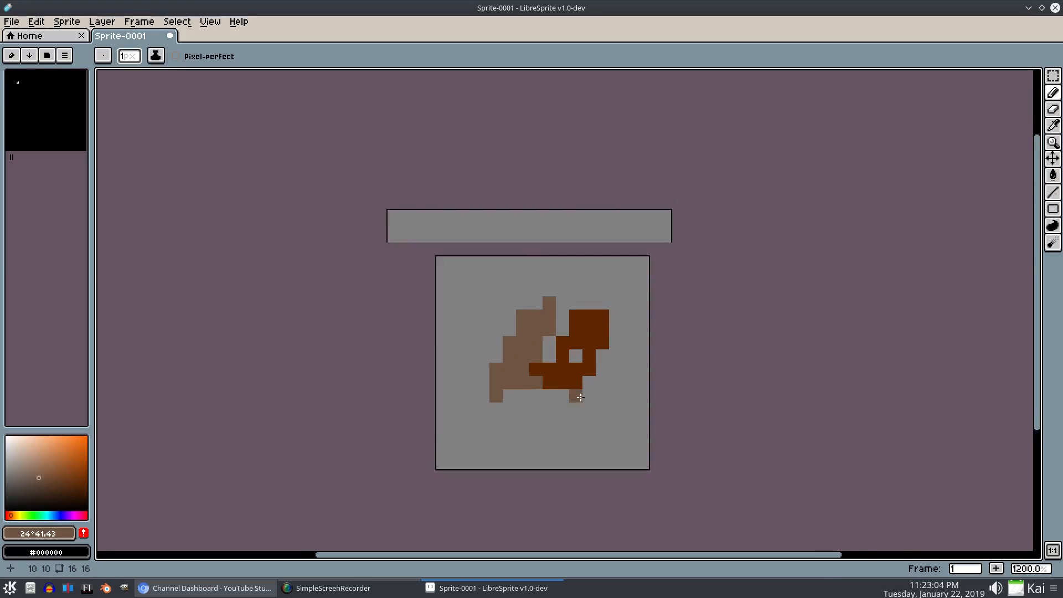
drag(627, 395, 627, 382)
key(ctrl+z)
key(ctrl+z)
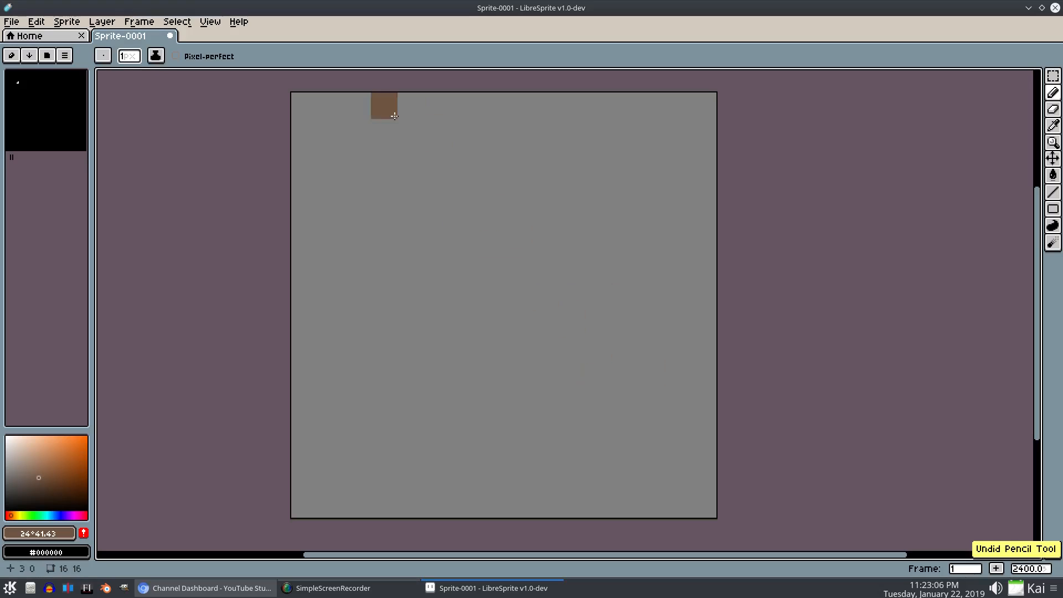
Set the grid's cell width and height to 4 pixels each
click(210, 21)
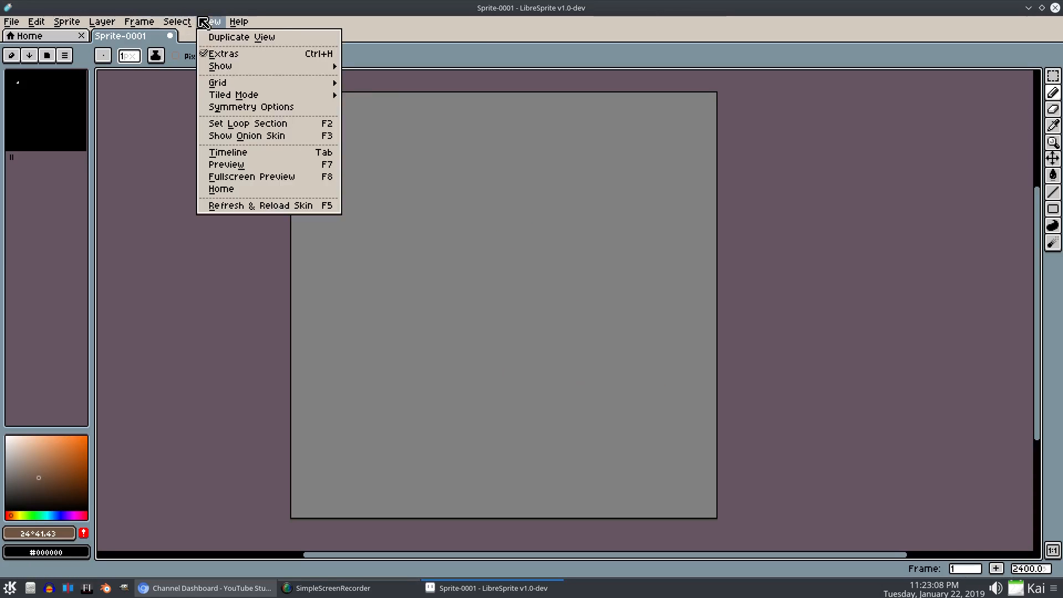
mouse_move(260, 83)
click(365, 83)
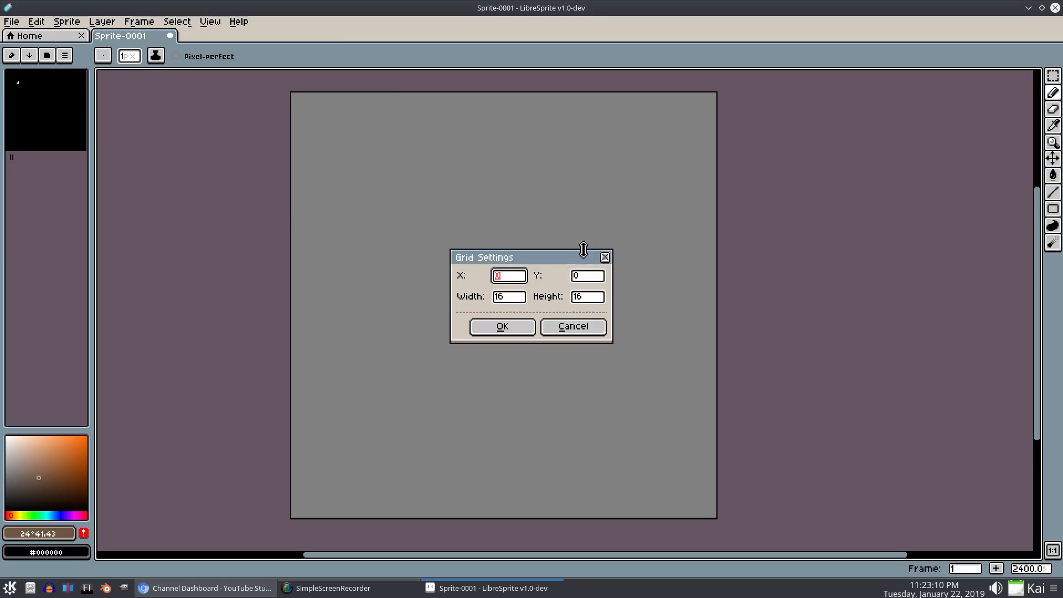
click(518, 301)
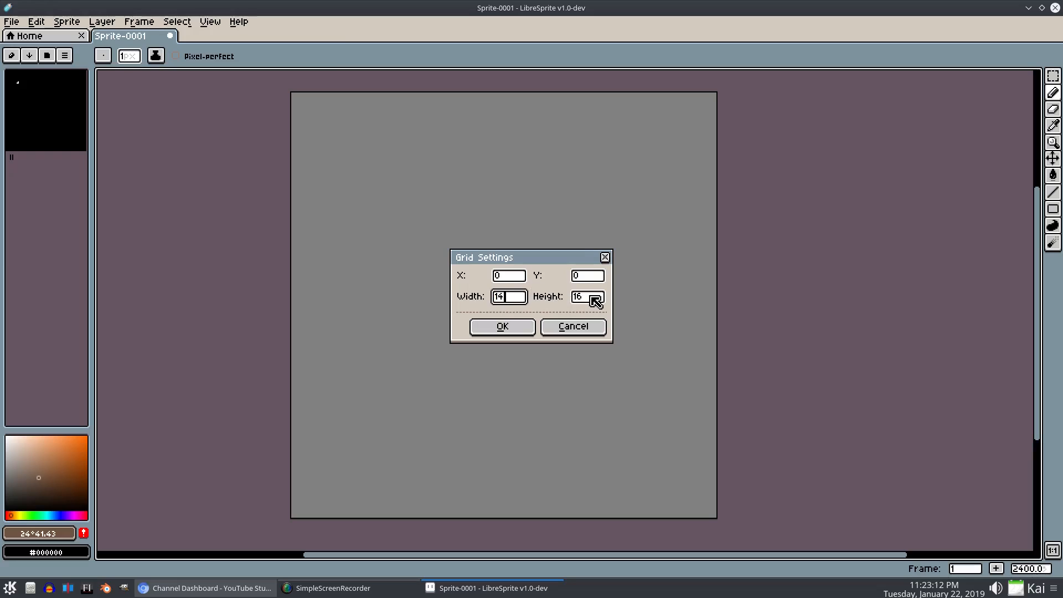
key(shift+Tab)
drag(587, 298, 443, 282)
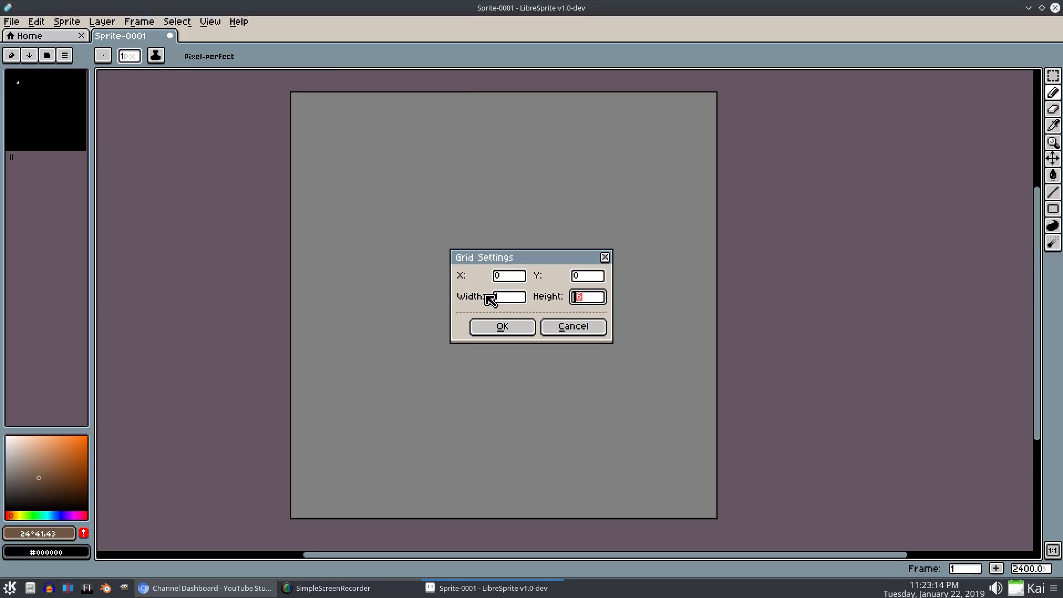
text(4)
drag(501, 298, 390, 284)
text(4)
click(507, 328)
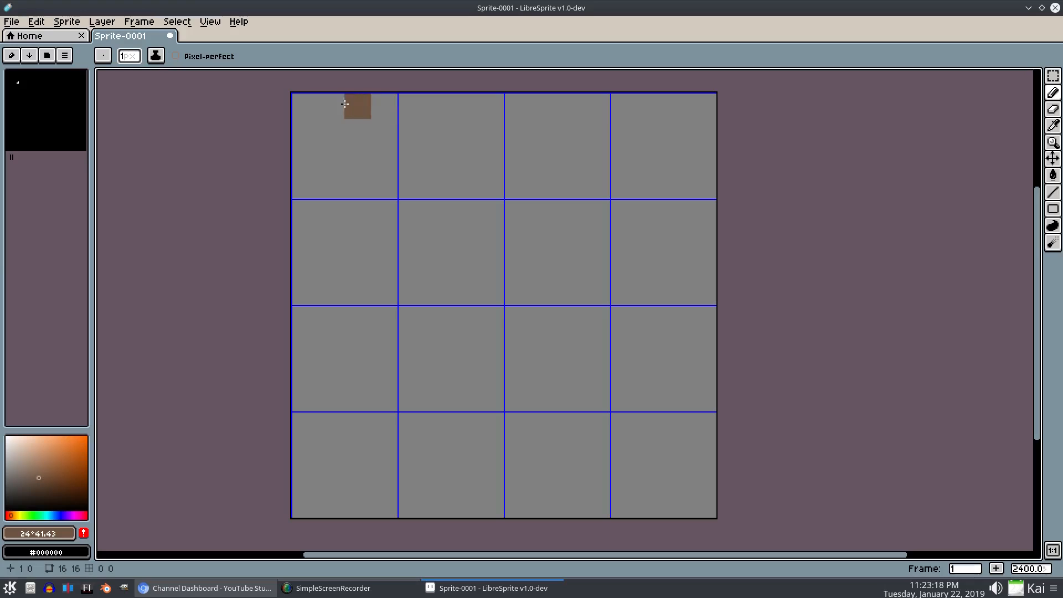
Draw full-height brown pencil lines along the second, third and fourth grid columns' left edges, and roughly paint the first column brown
drag(412, 106, 408, 529)
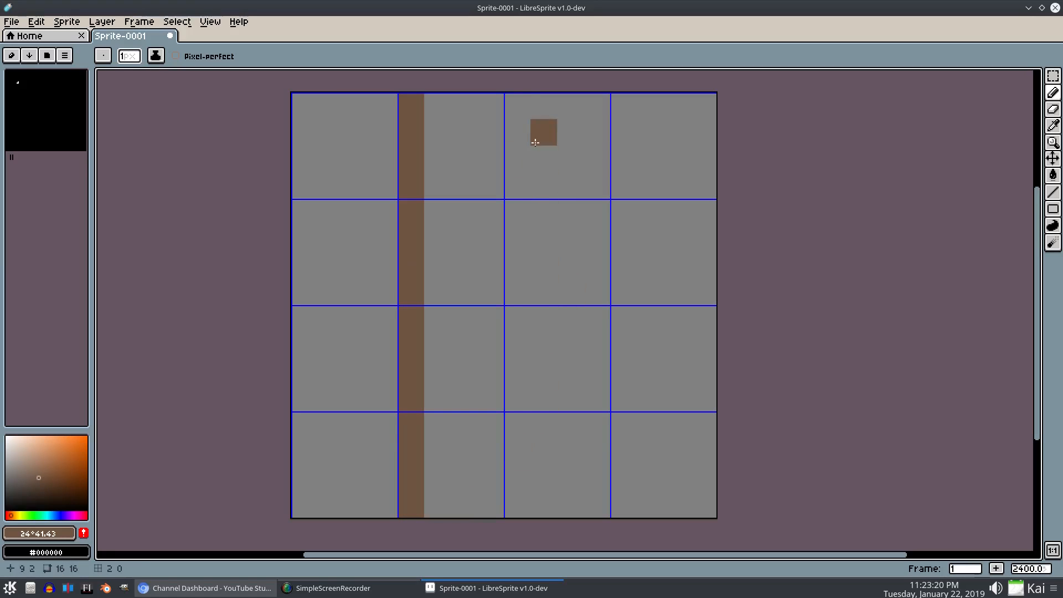
drag(511, 102, 526, 540)
drag(625, 108, 624, 525)
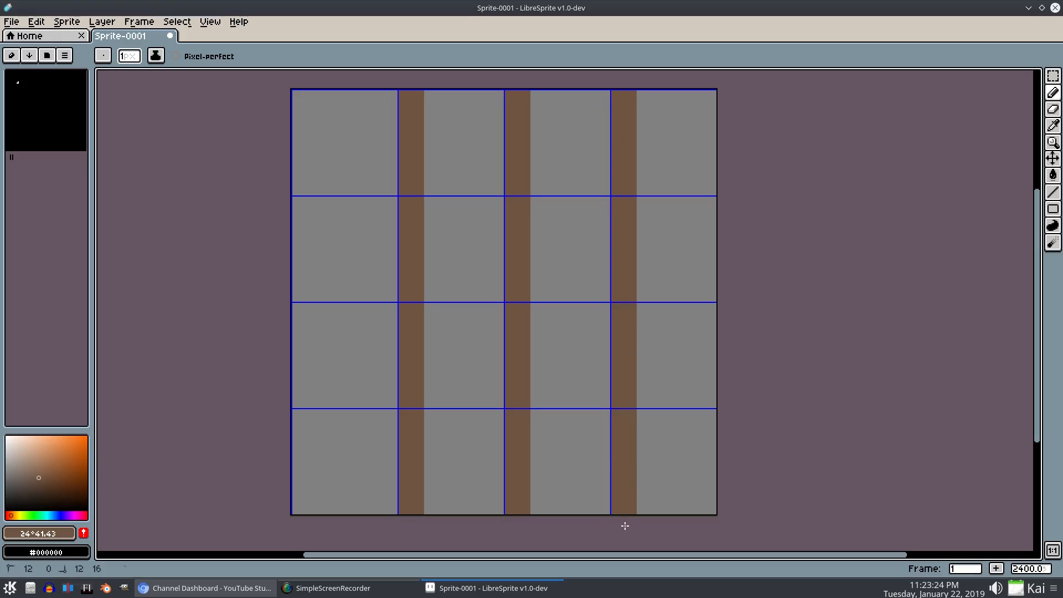
mouse_move(308, 106)
mouse_down()
mouse_move(321, 346)
mouse_move(314, 506)
mouse_move(299, 317)
mouse_move(299, 358)
mouse_up()
Fill the remaining grey areas of the first and second grid columns with the muted brown using the Paint Bucket
key(g)
click(369, 161)
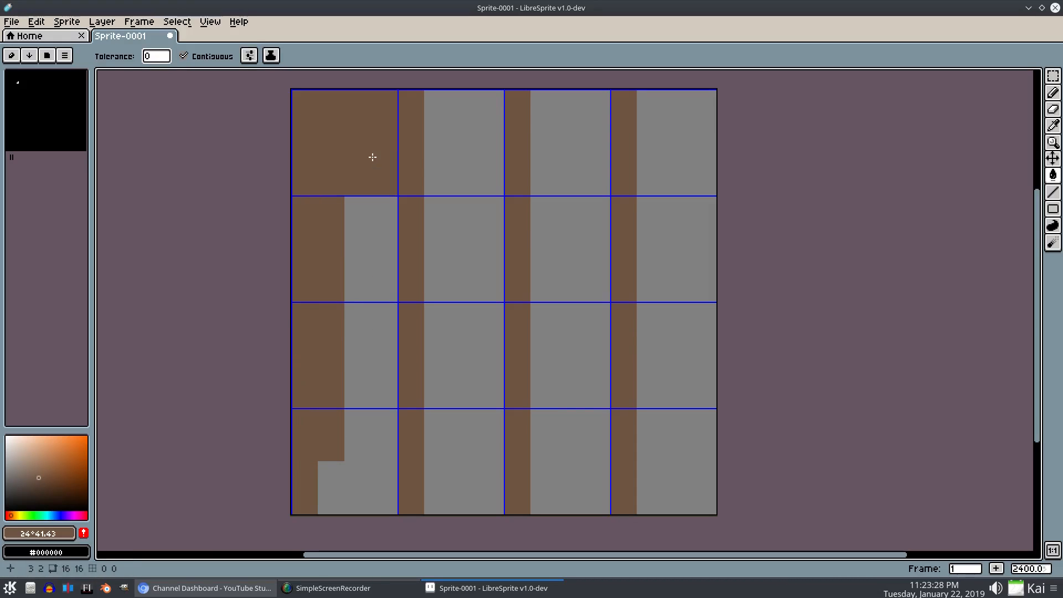
click(464, 155)
click(371, 249)
click(463, 277)
click(371, 355)
click(425, 366)
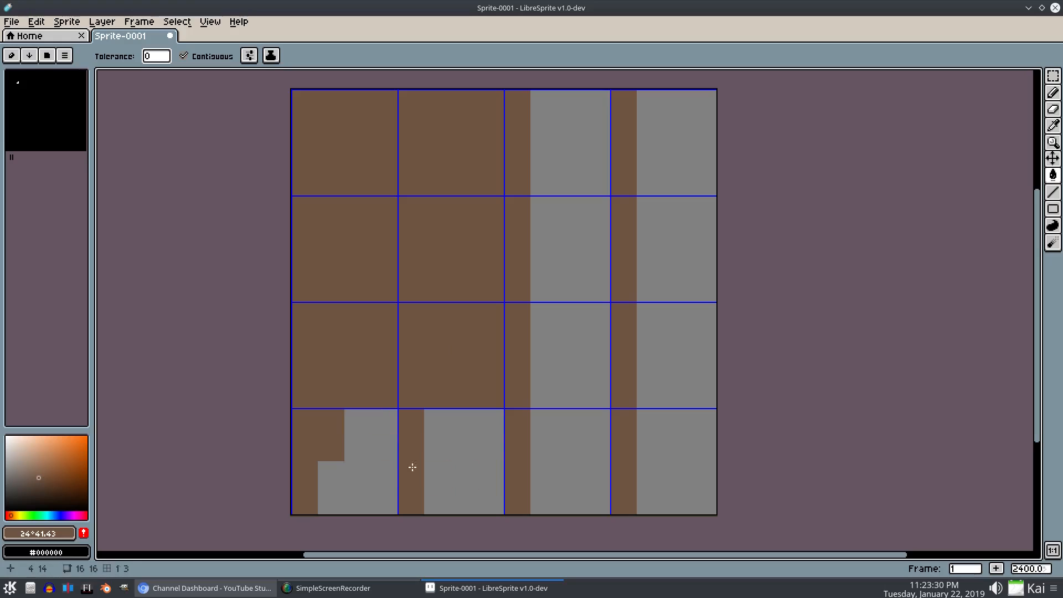
click(358, 447)
click(464, 474)
Fill the grey areas of the third and fourth grid columns with the same brown
click(570, 443)
click(570, 354)
click(569, 249)
click(570, 157)
click(690, 149)
click(677, 249)
click(676, 355)
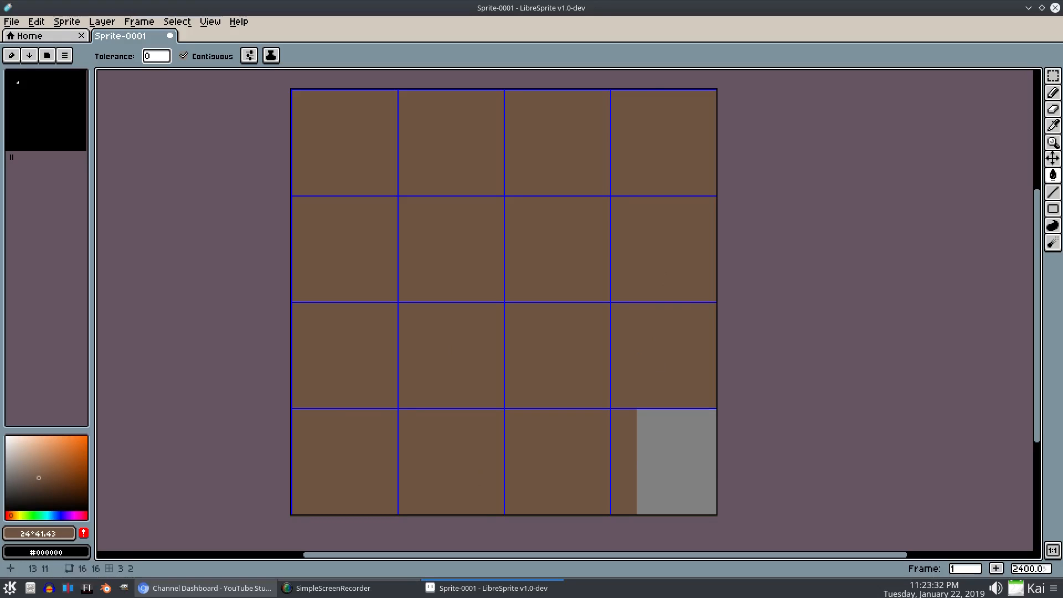
click(676, 460)
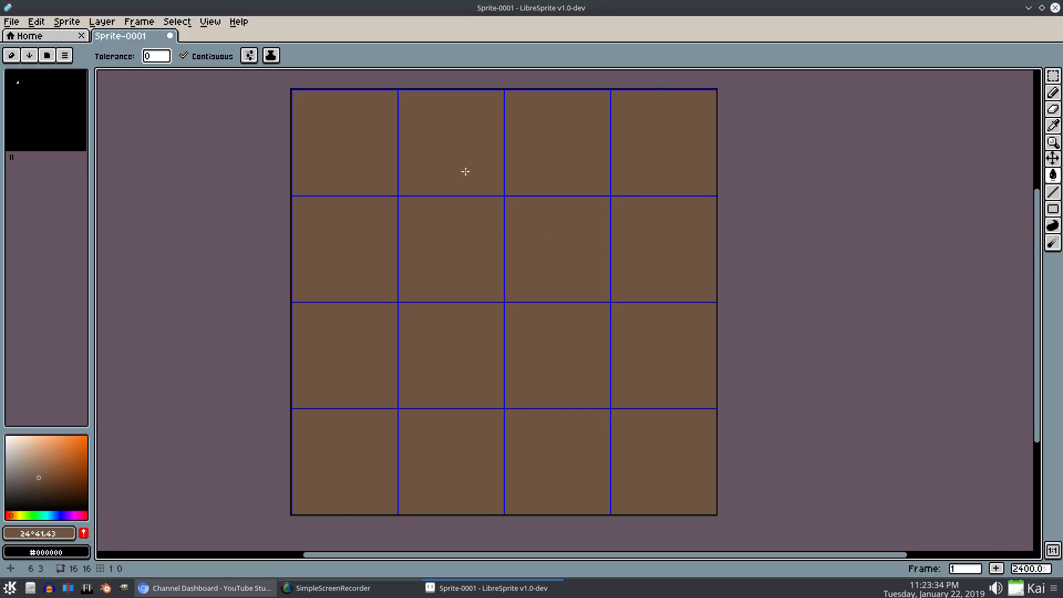
Draw full-height one-pixel pencil lines in a darker brown (HSB 19°, 45%, 34%) along the left edge of all four grid columns
drag(539, 273, 532, 272)
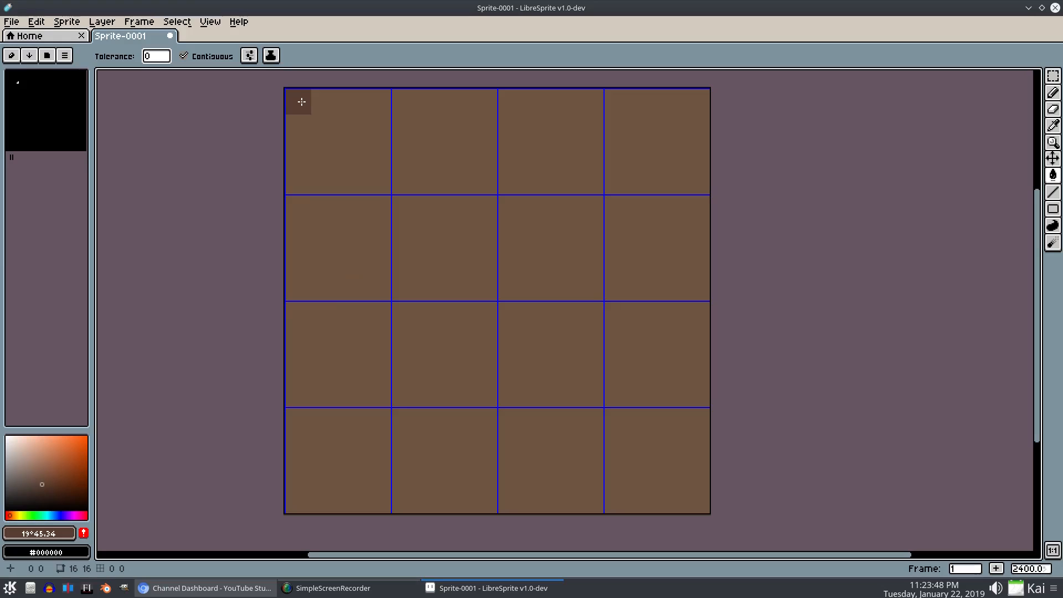
key(b)
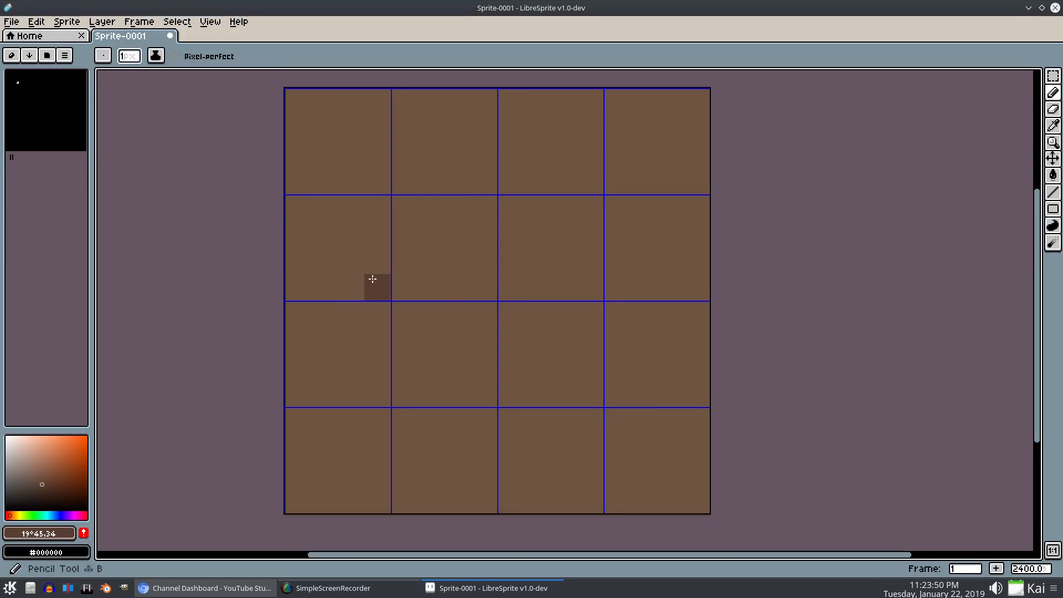
drag(297, 101, 291, 498)
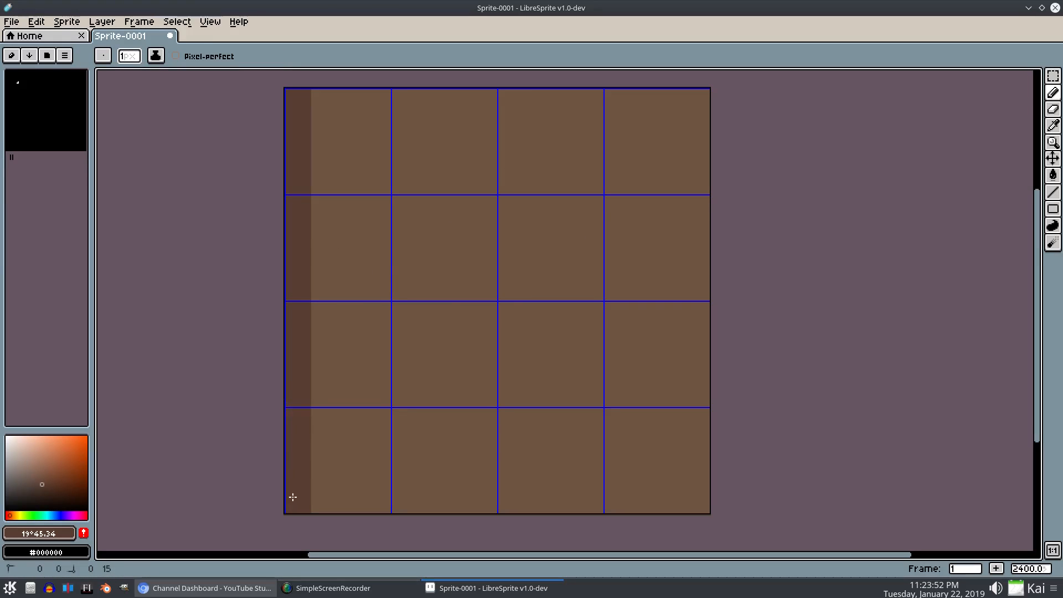
drag(404, 103, 406, 505)
drag(510, 102, 503, 536)
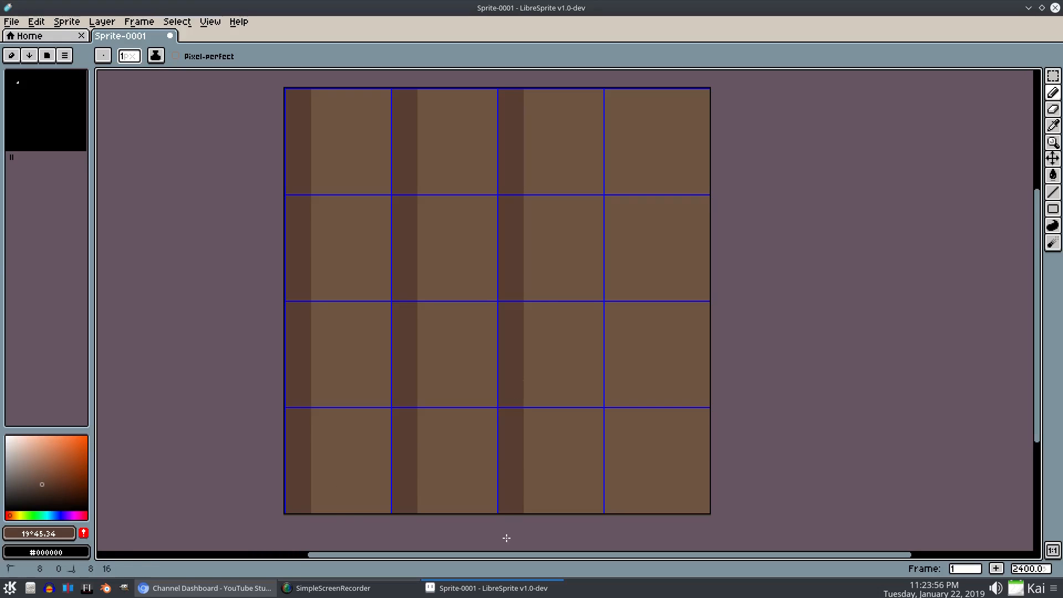
mouse_move(605, 115)
mouse_down()
mouse_move(628, 250)
mouse_move(627, 373)
mouse_move(609, 500)
mouse_up()
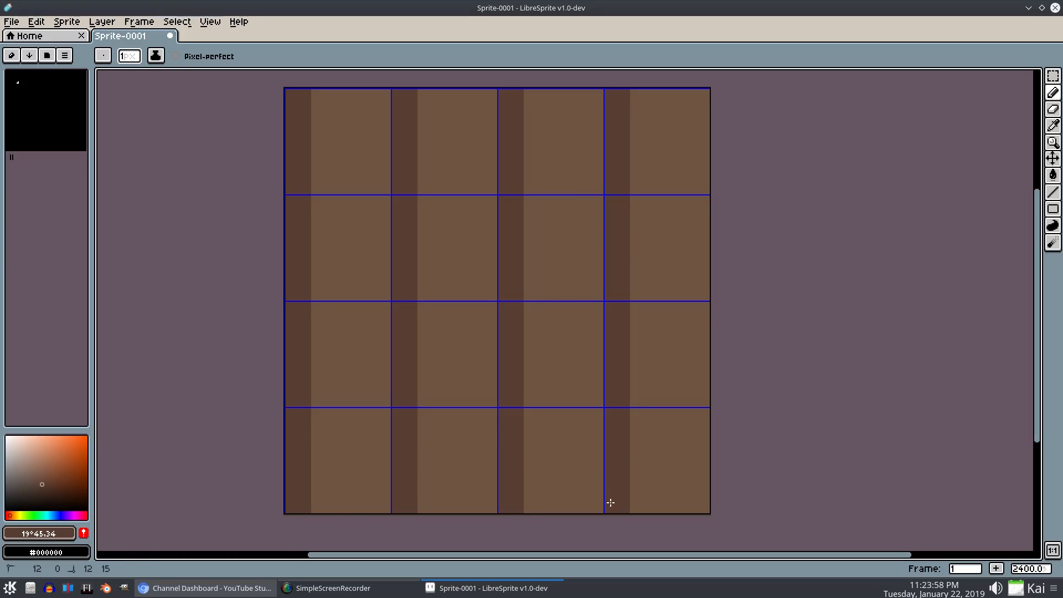
Enlarge the grid cells so that a single cell covers the whole 16 by 16 sprite
click(210, 21)
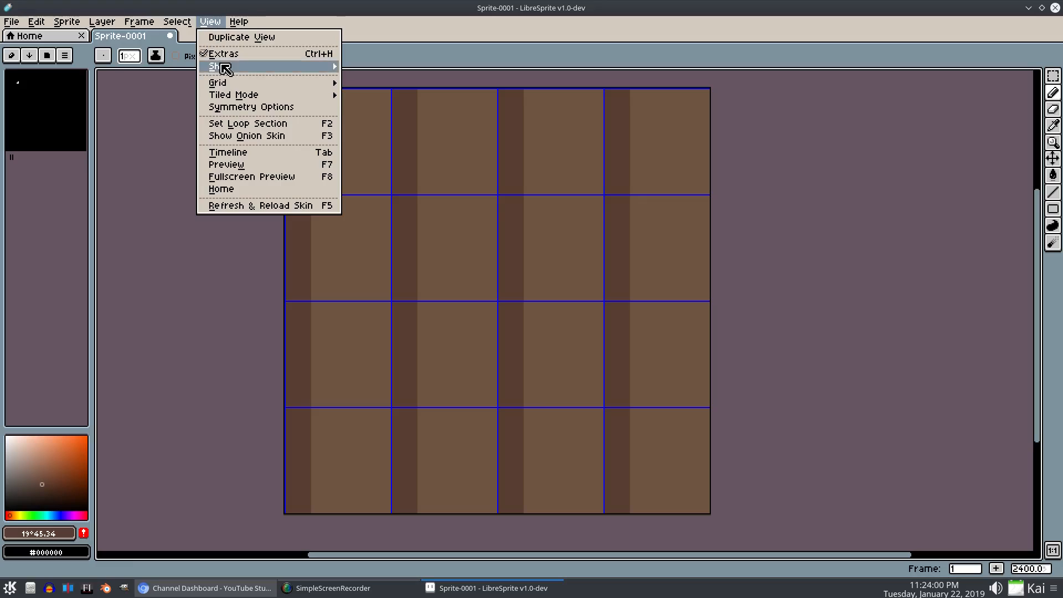
mouse_move(240, 87)
click(400, 84)
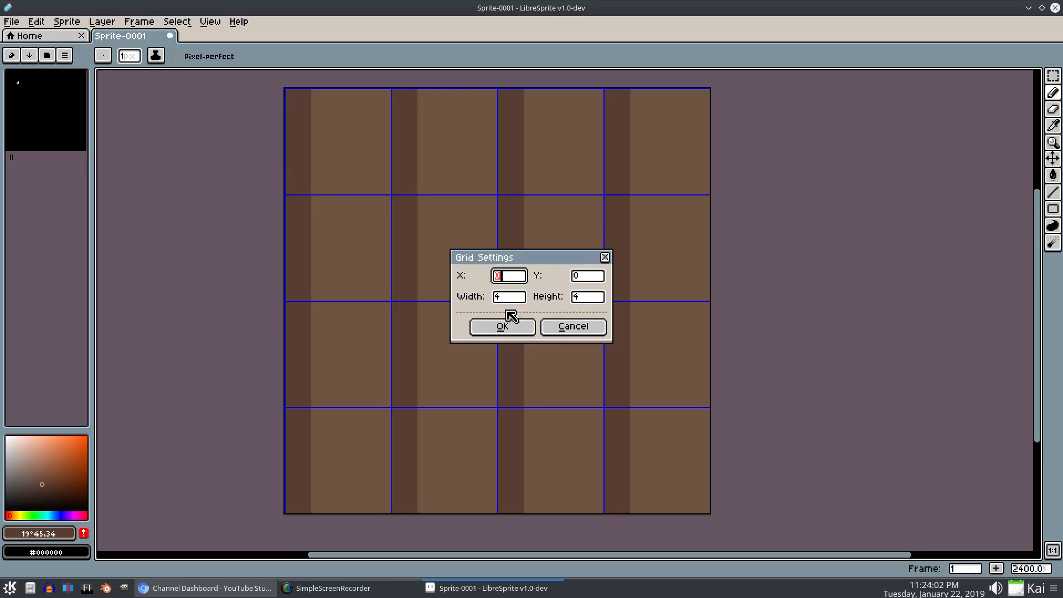
drag(515, 298, 435, 293)
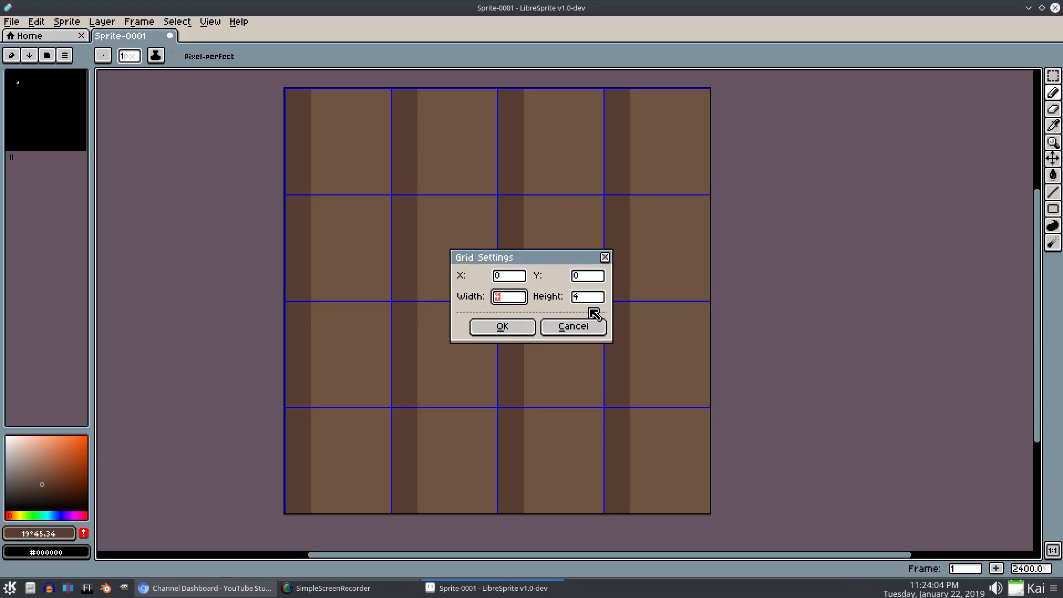
click(502, 326)
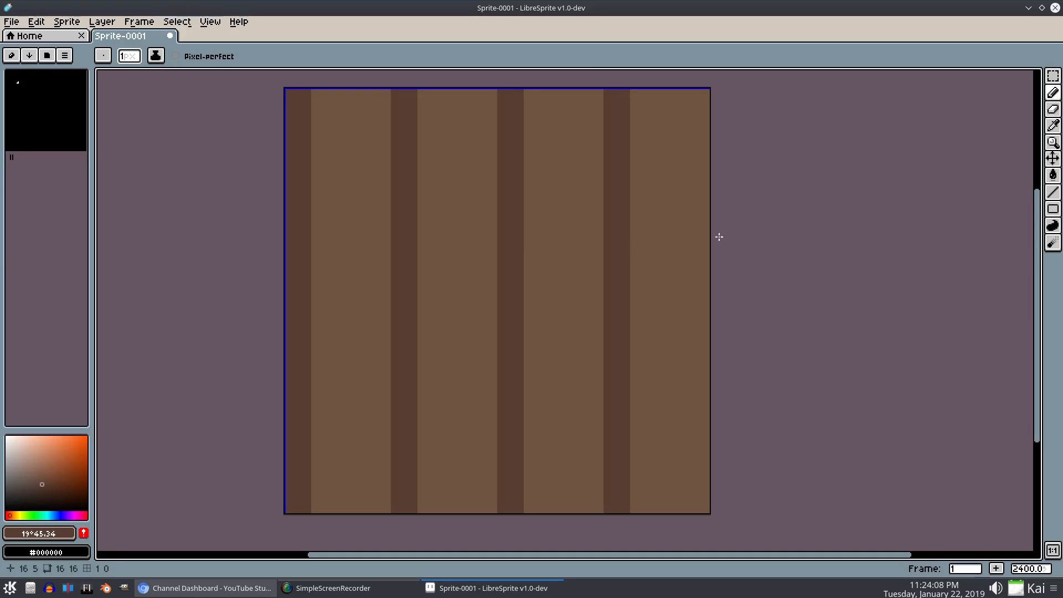
Hide the grid overlay on the sprite
click(211, 22)
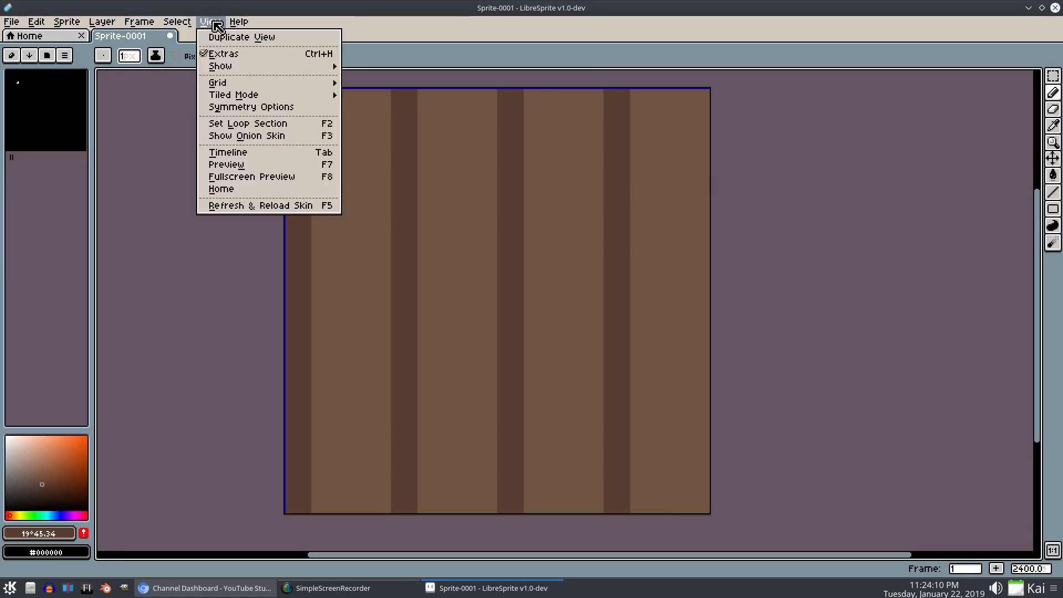
mouse_move(232, 70)
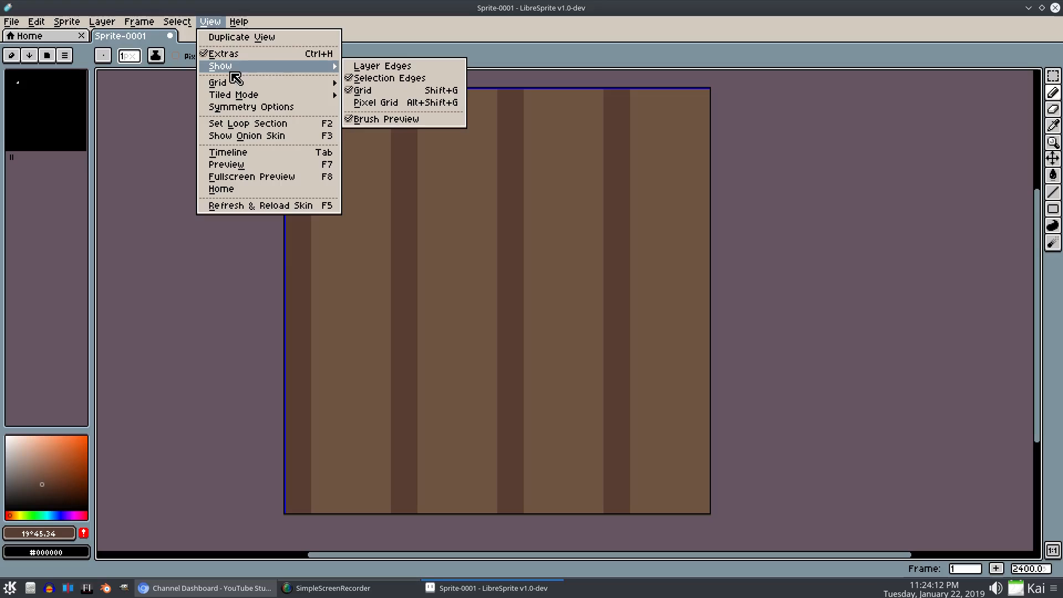
click(382, 64)
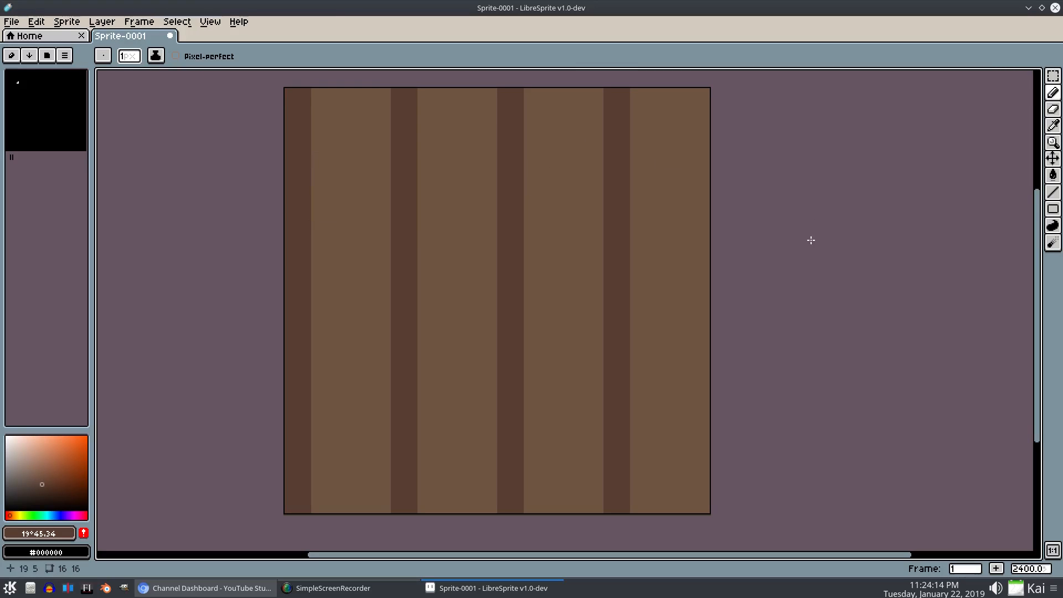
drag(804, 222, 792, 219)
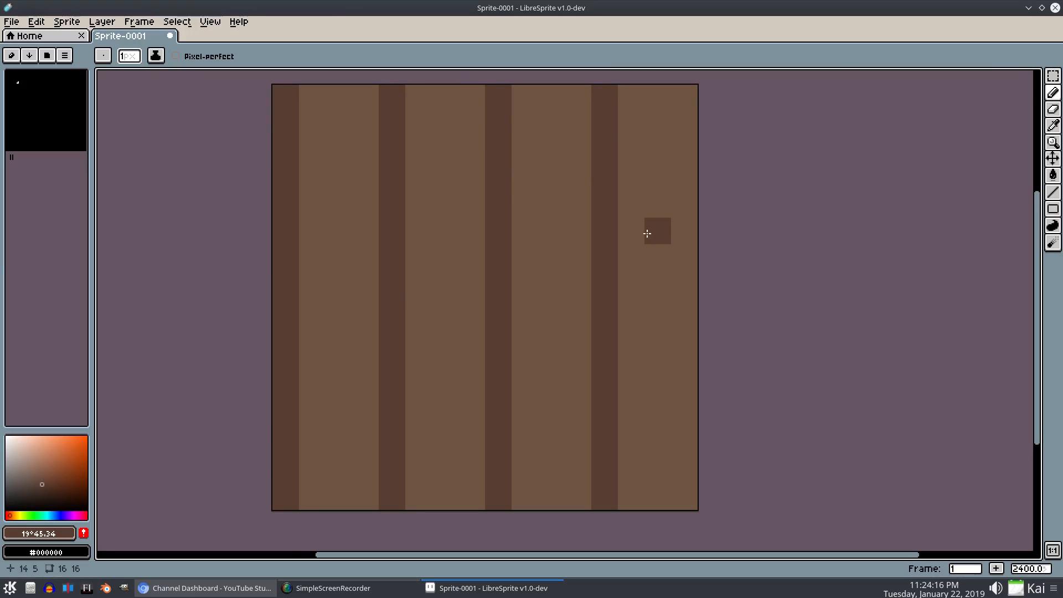
Turn on tiled mode in both axes and examine how the plank pattern repeats across neighbouring tiles
key(w)
scroll(573, 251, down, 2)
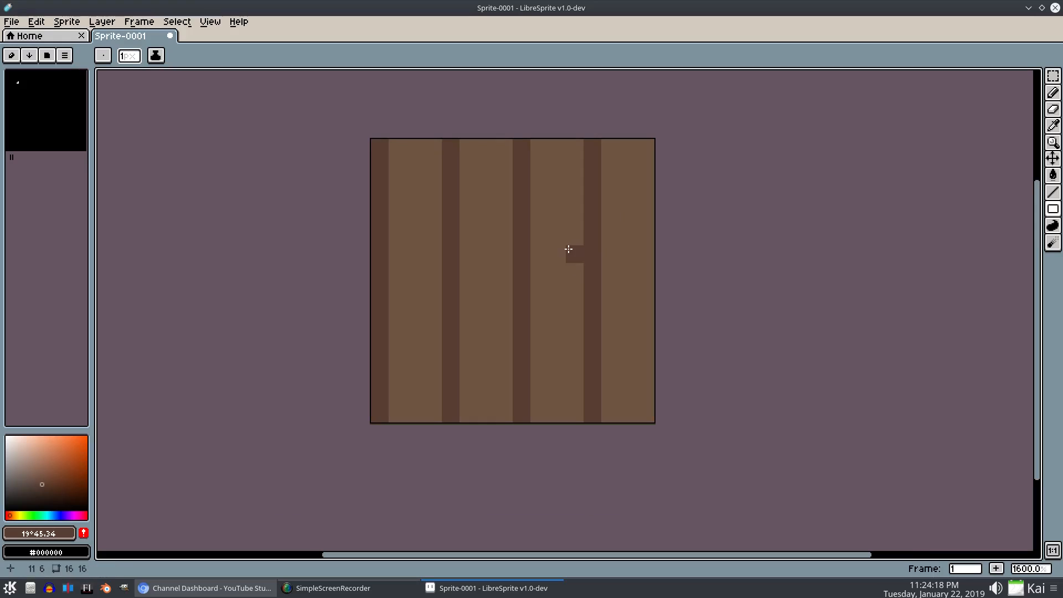
click(209, 21)
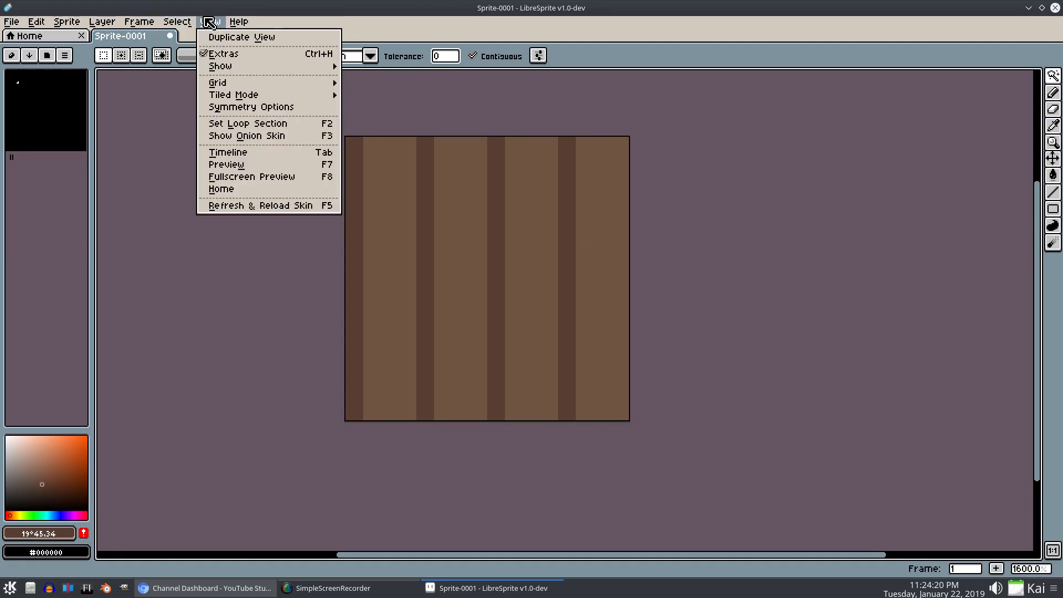
mouse_move(231, 96)
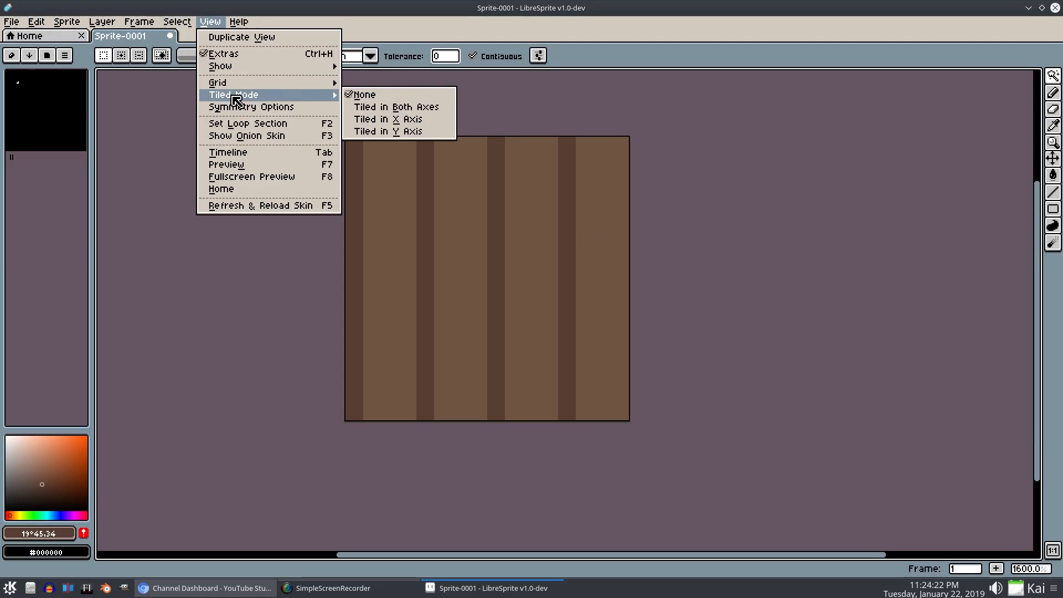
click(405, 105)
scroll(601, 240, down, 4)
scroll(601, 241, up, 4)
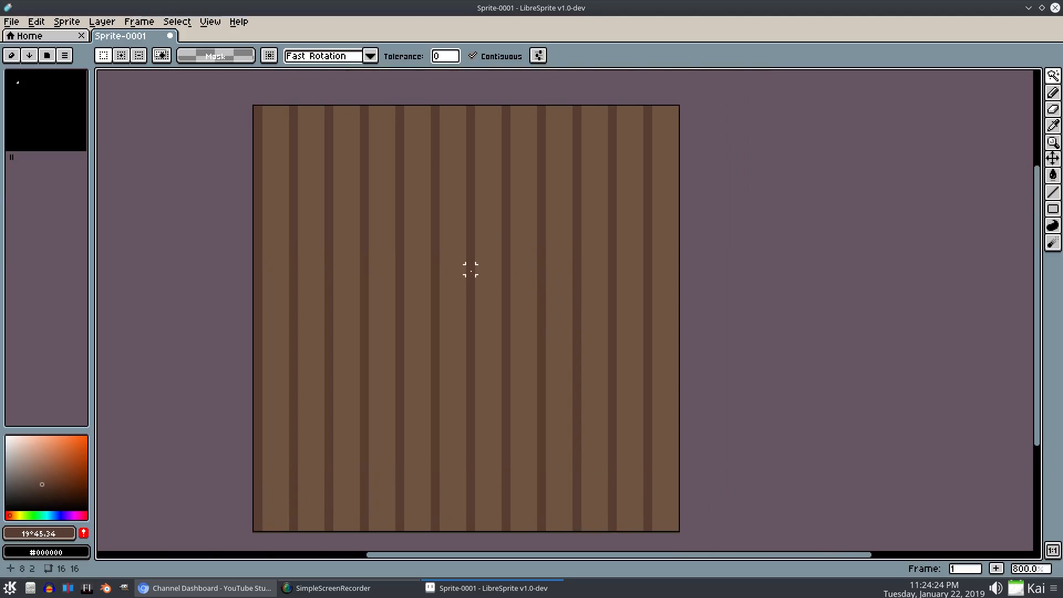
drag(456, 284, 519, 258)
key(b)
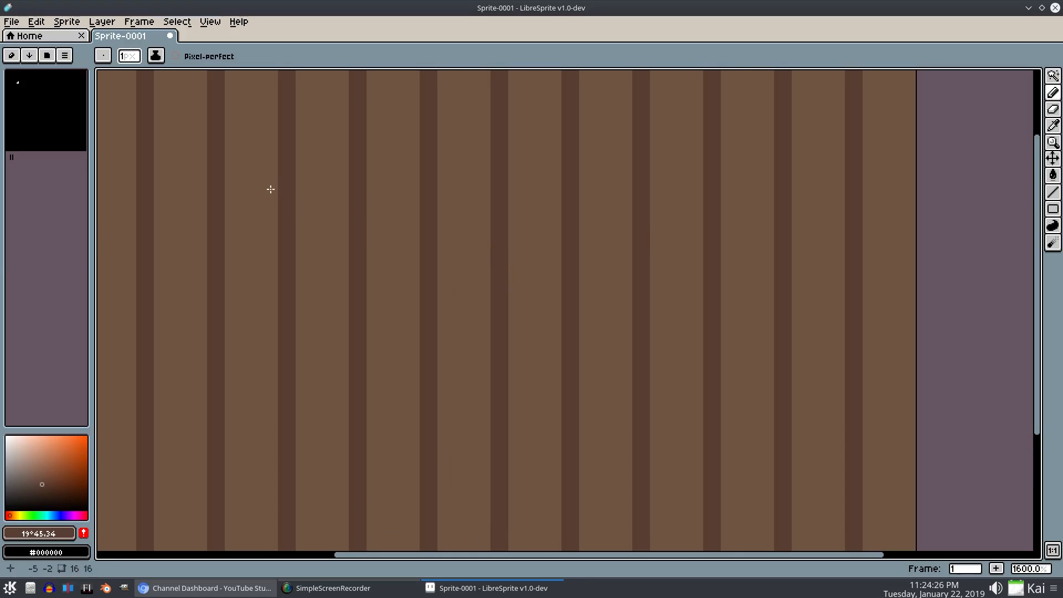
drag(377, 227, 373, 188)
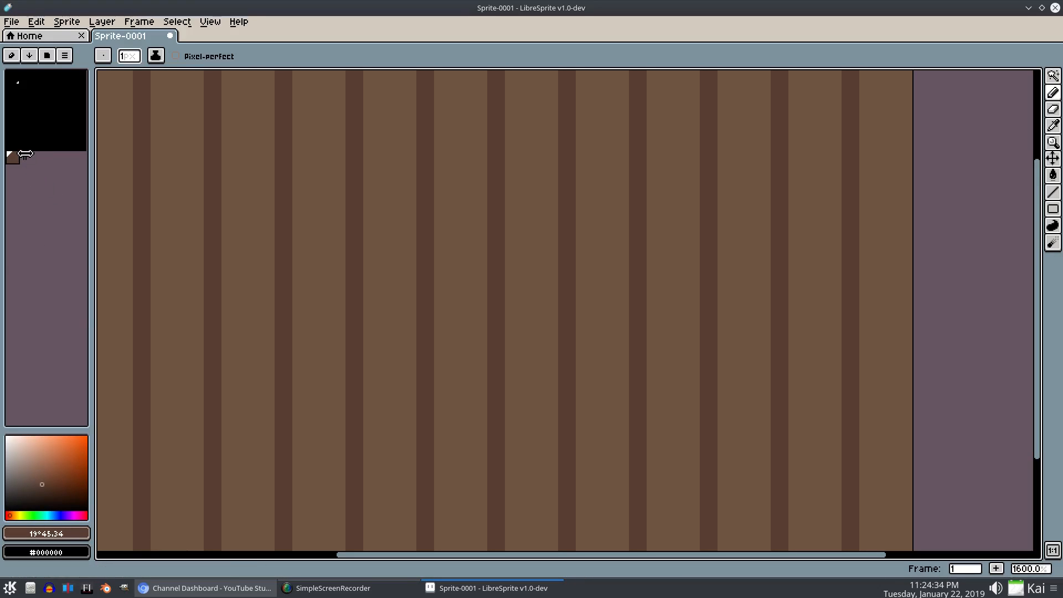
Reduce the palette to its black entry and add the plank brown #6e5441 and the divider brown #583d30 sampled from the sprite
drag(12, 158, 30, 80)
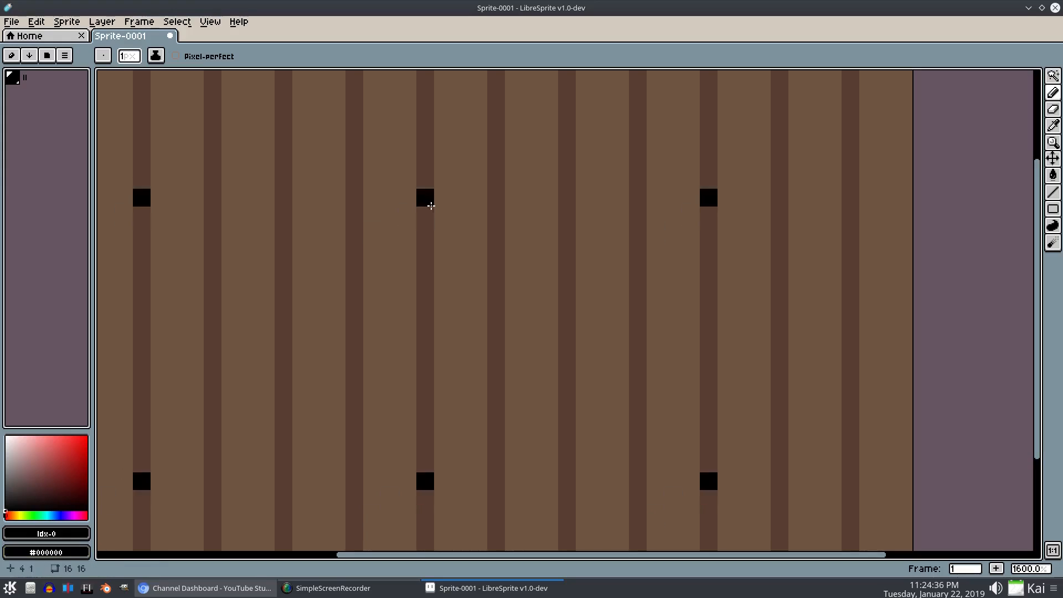
key(i)
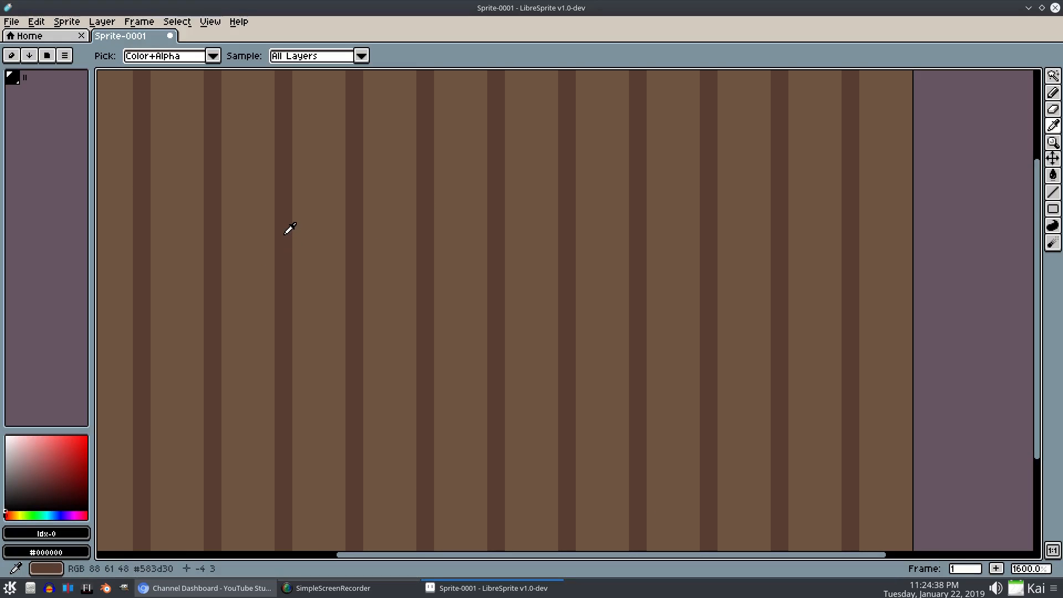
click(330, 227)
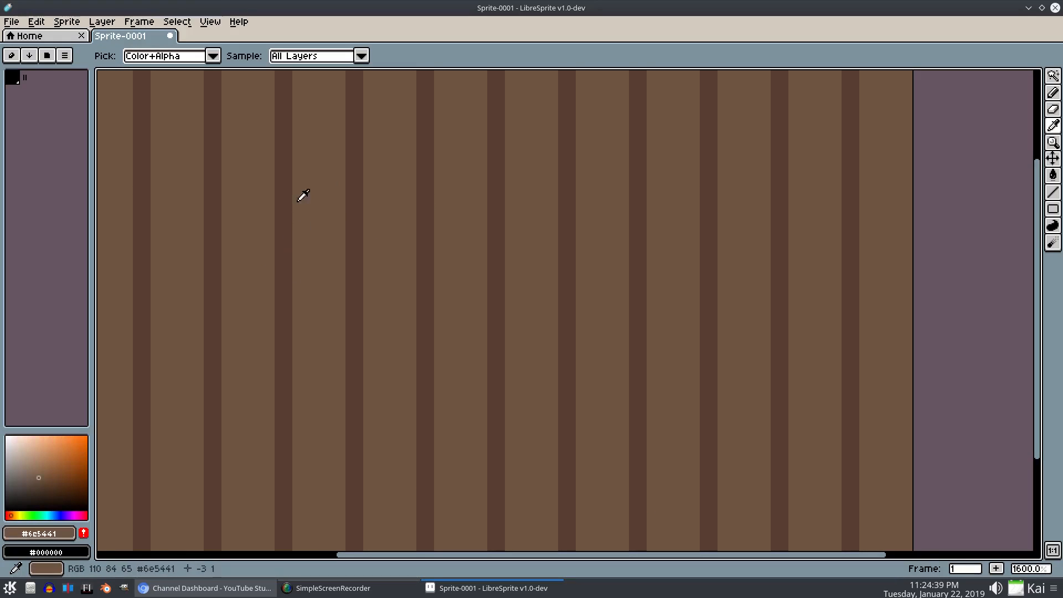
click(84, 533)
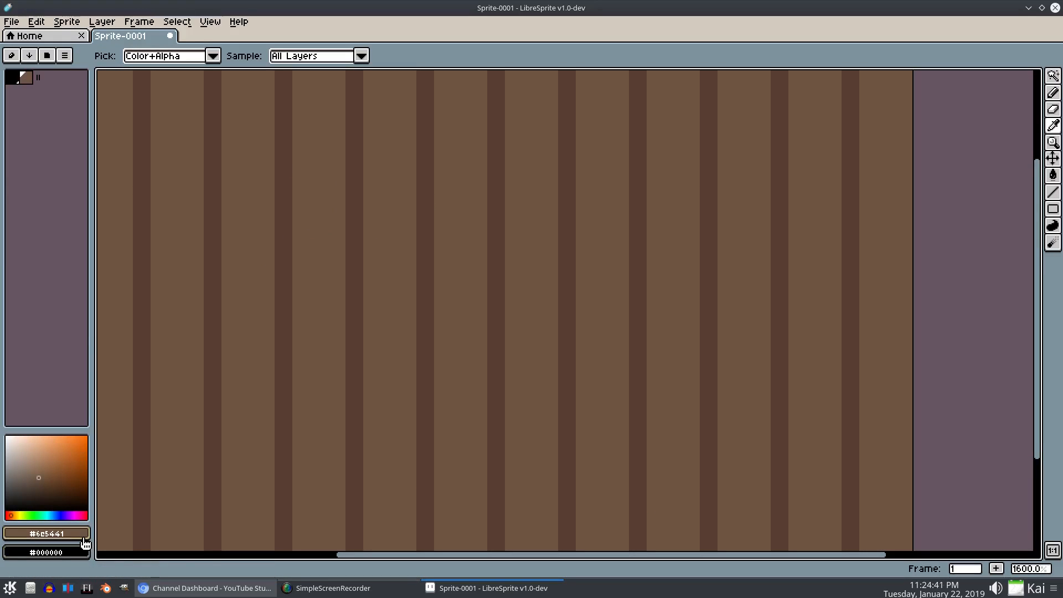
click(361, 198)
click(84, 533)
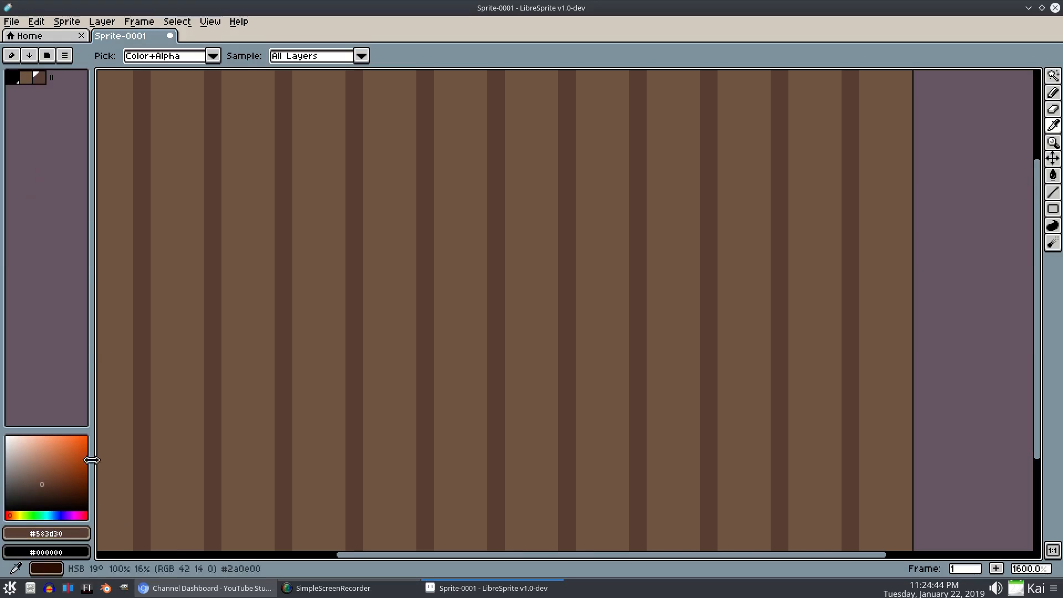
click(25, 78)
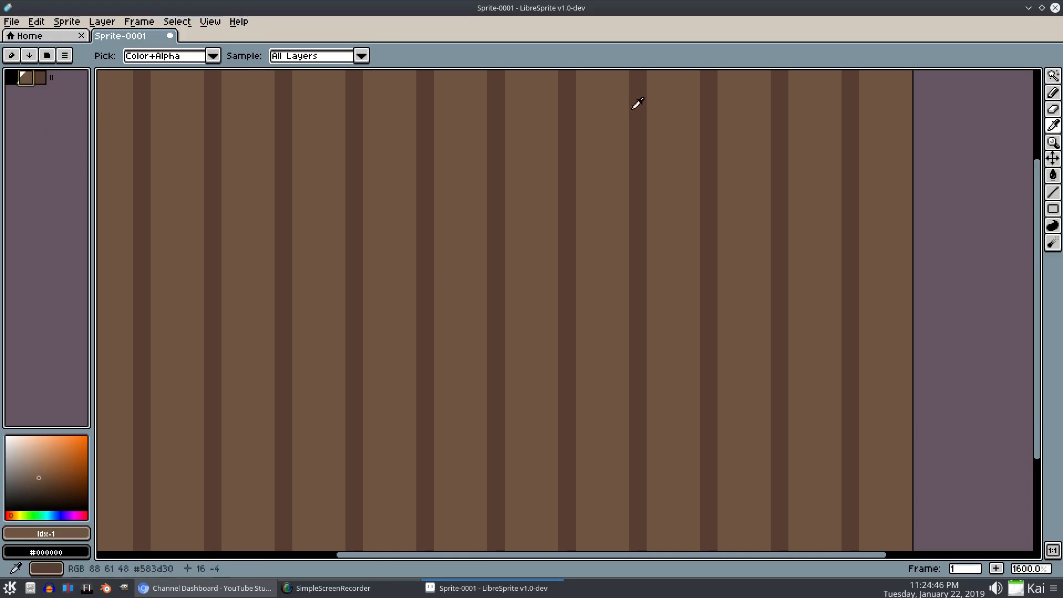
key(b)
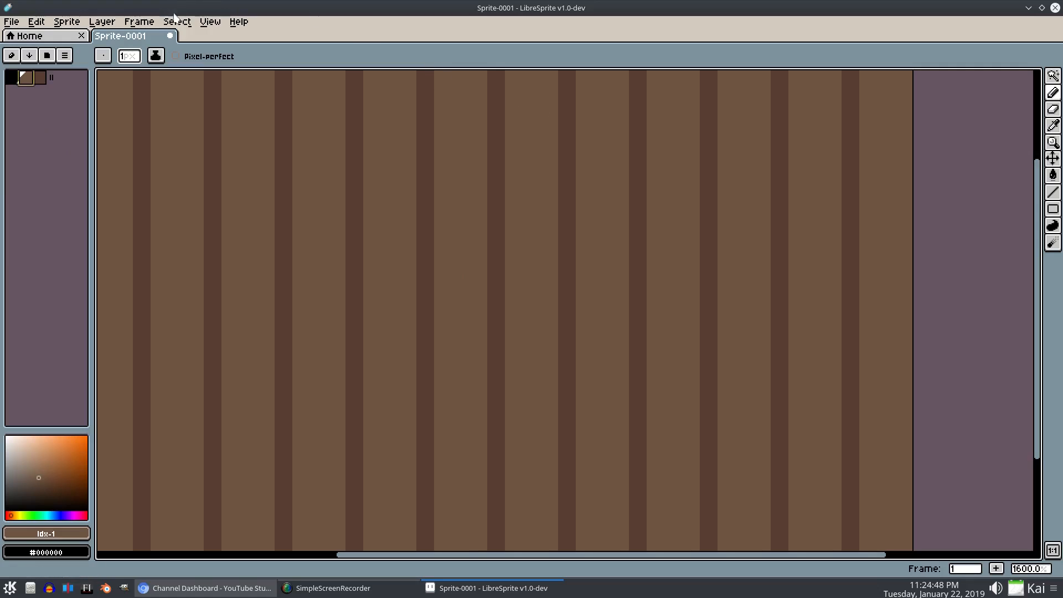
Turn off tiled mode so that only the single sprite is displayed
click(211, 22)
mouse_move(250, 95)
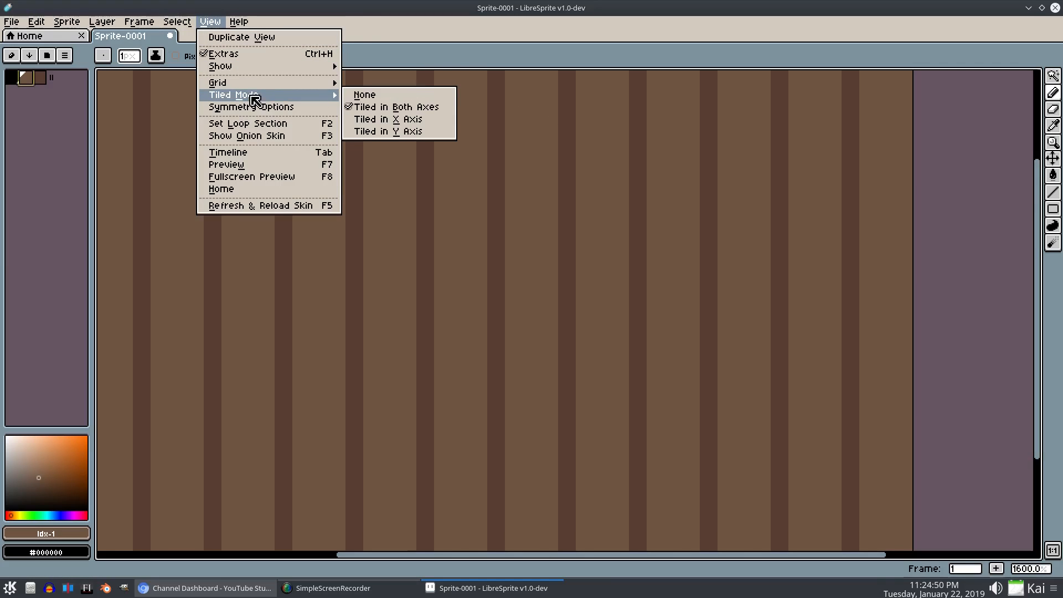
click(411, 95)
drag(539, 276, 544, 242)
scroll(542, 260, up, 1)
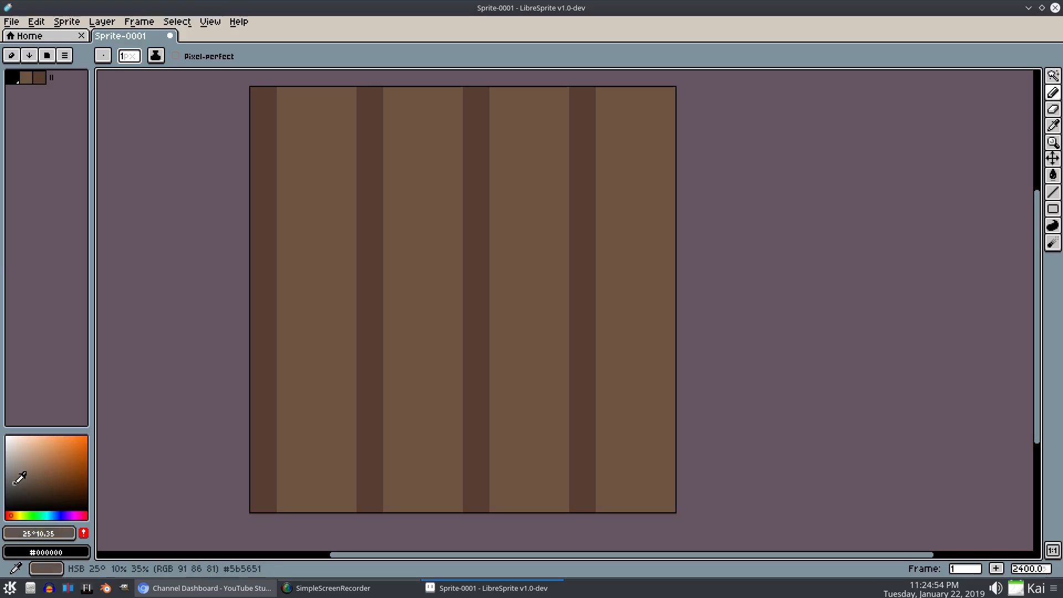
Set the foreground colour to a bluish light grey, HSB 216°, 4%, 61%
click(9, 487)
click(10, 475)
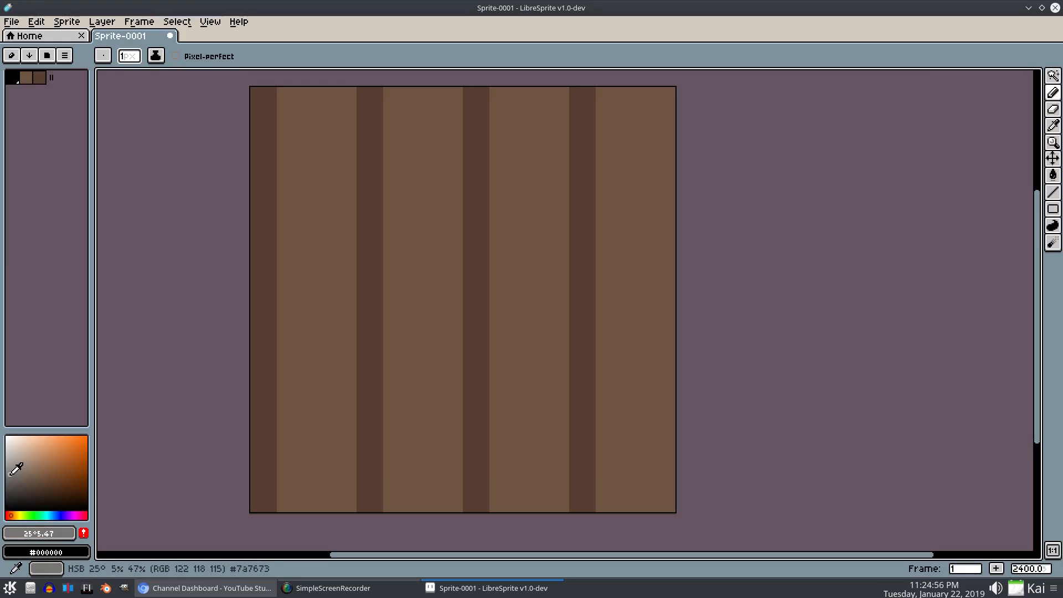
click(56, 514)
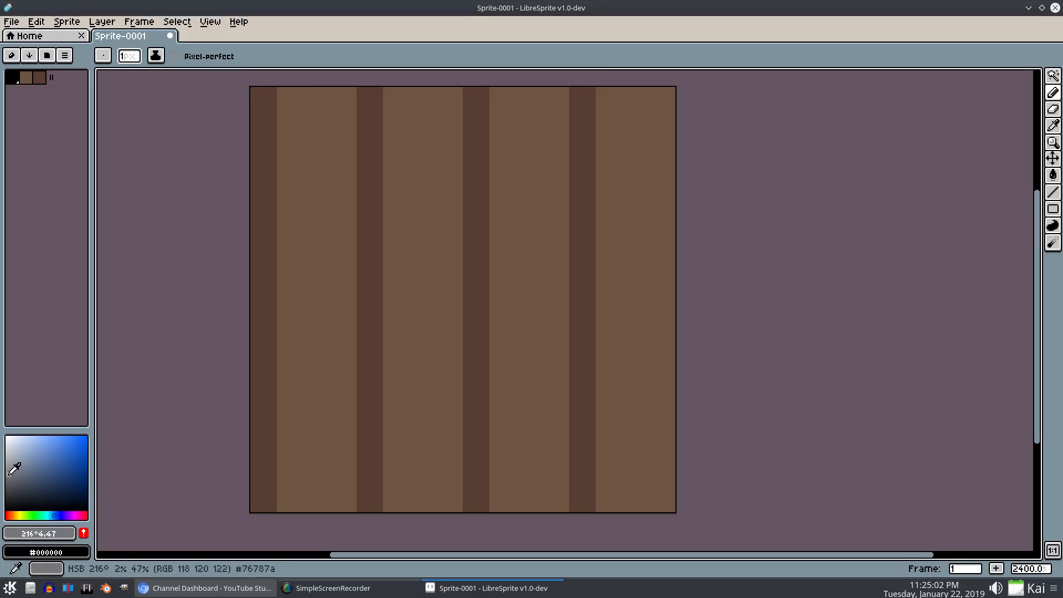
click(9, 464)
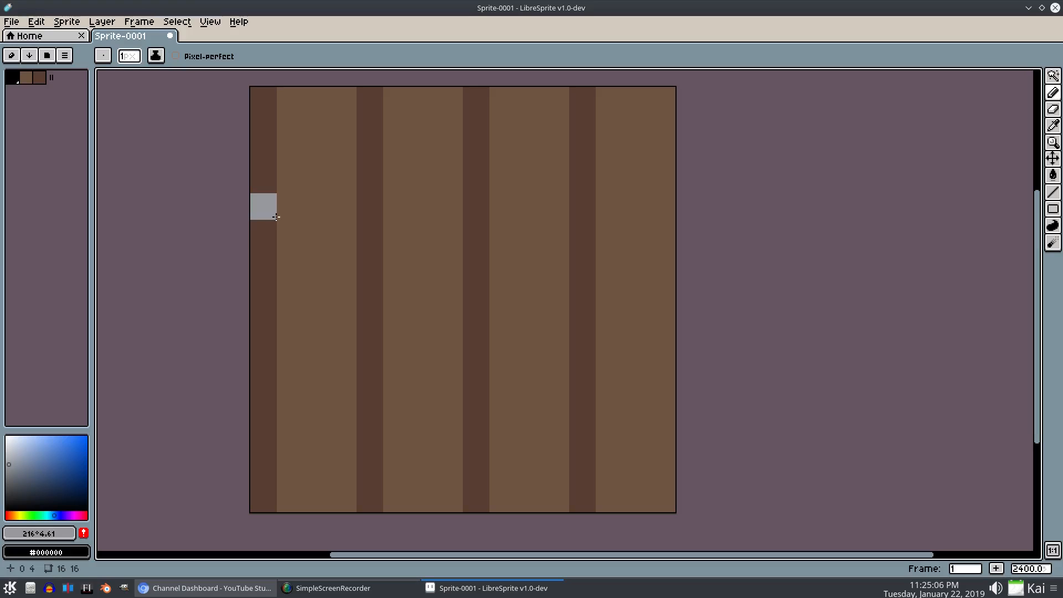
Try full-width one-pixel grey bands across the fifth and twelfth pixel rows and undo both strokes
drag(275, 218, 657, 216)
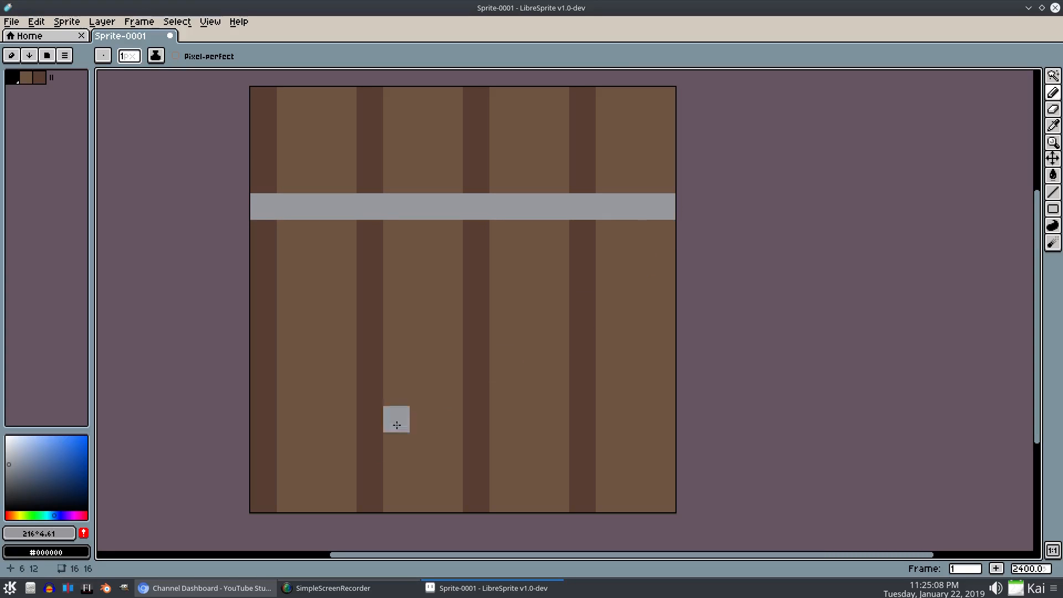
drag(264, 393, 637, 394)
key(ctrl+z)
key(ctrl+z)
Show the grid overlay on the sprite
click(209, 21)
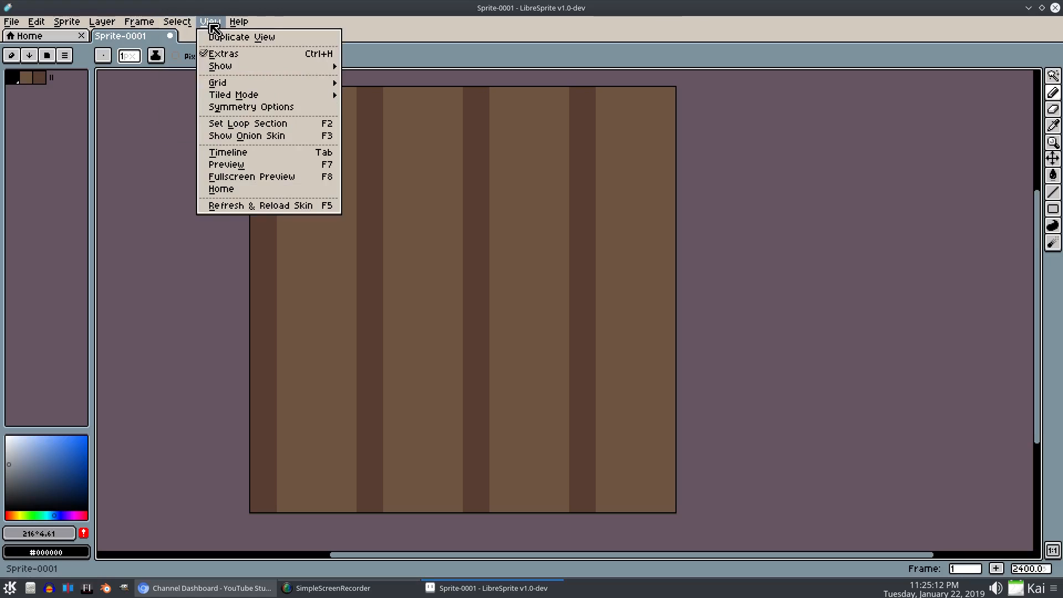
mouse_move(224, 89)
mouse_move(221, 67)
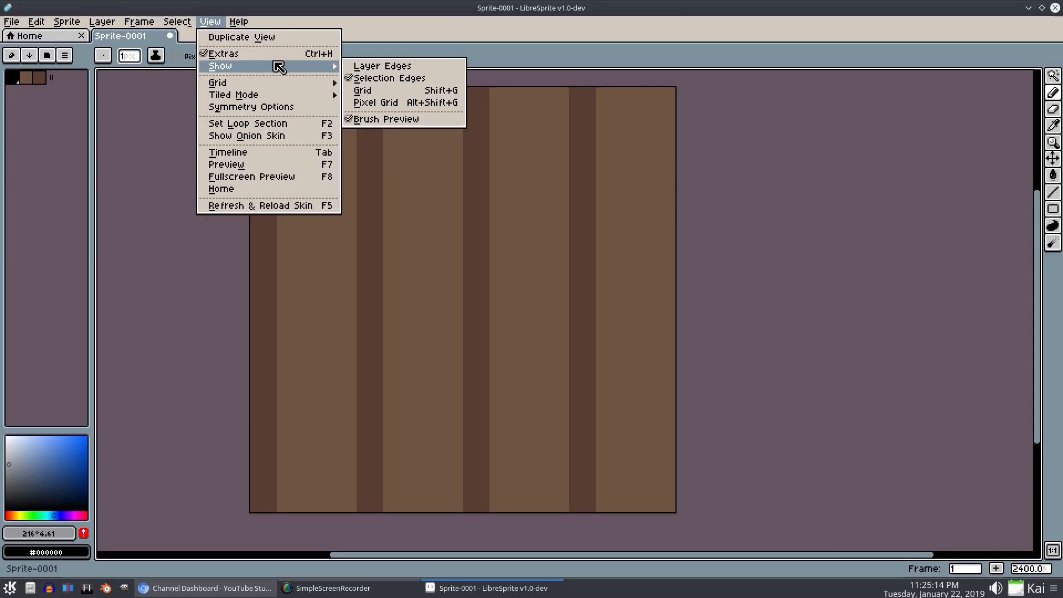
click(386, 94)
Set the grid cell width and height to 1 pixel
click(209, 21)
mouse_move(219, 91)
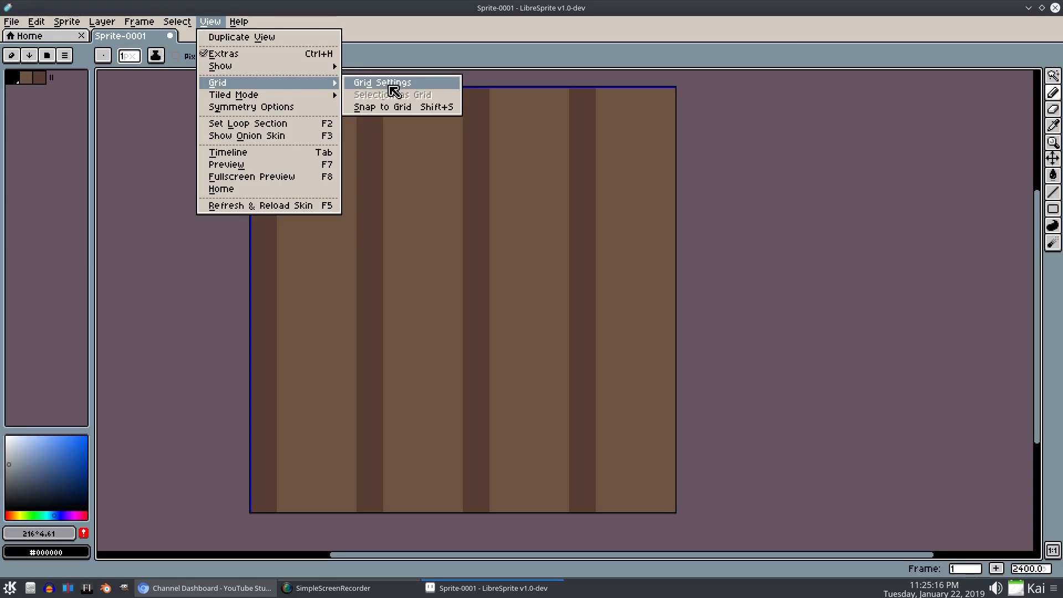
click(391, 90)
click(514, 296)
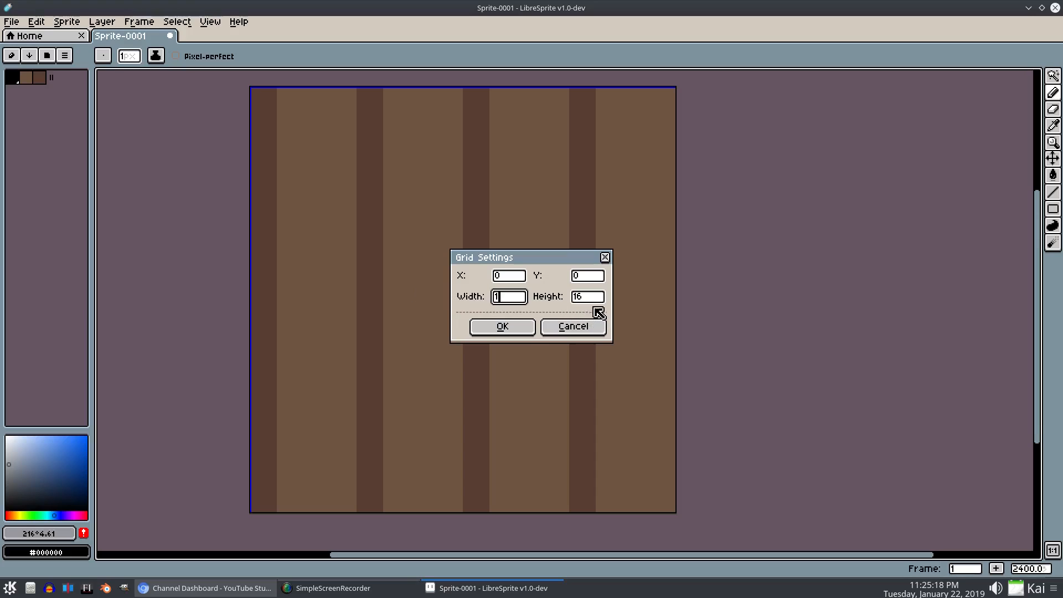
drag(594, 299, 455, 303)
text(1)
click(502, 330)
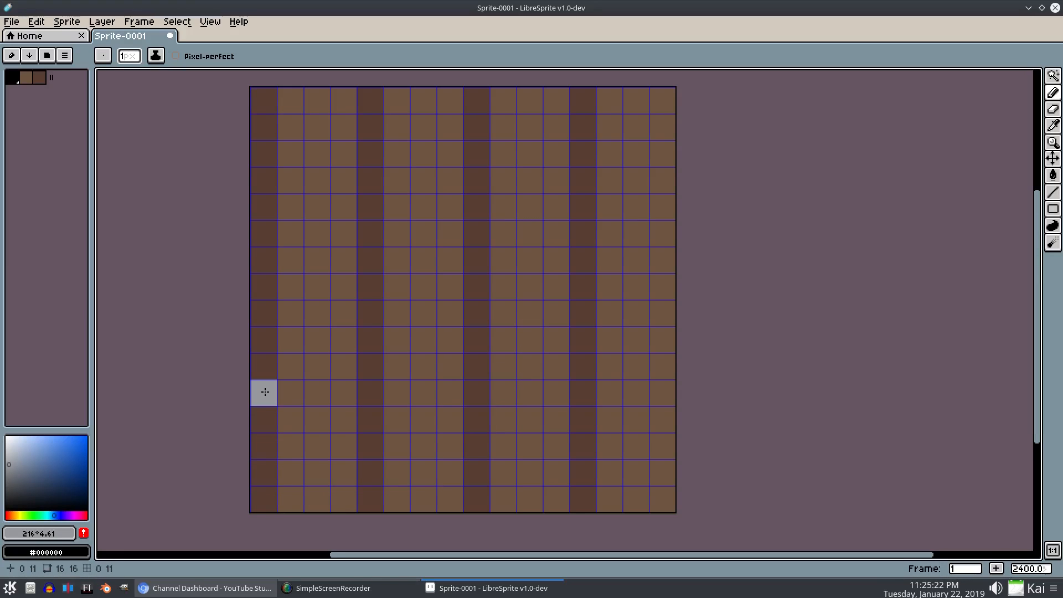
Try full-width grey bands across the eleventh and sixth pixel rows and undo both strokes
drag(265, 365, 667, 366)
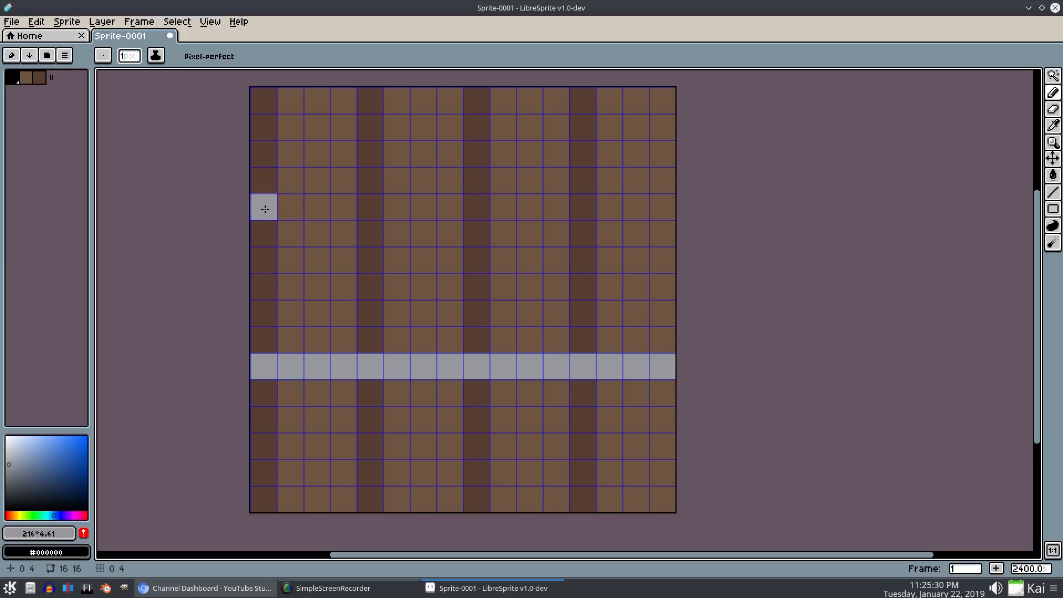
drag(265, 239, 668, 236)
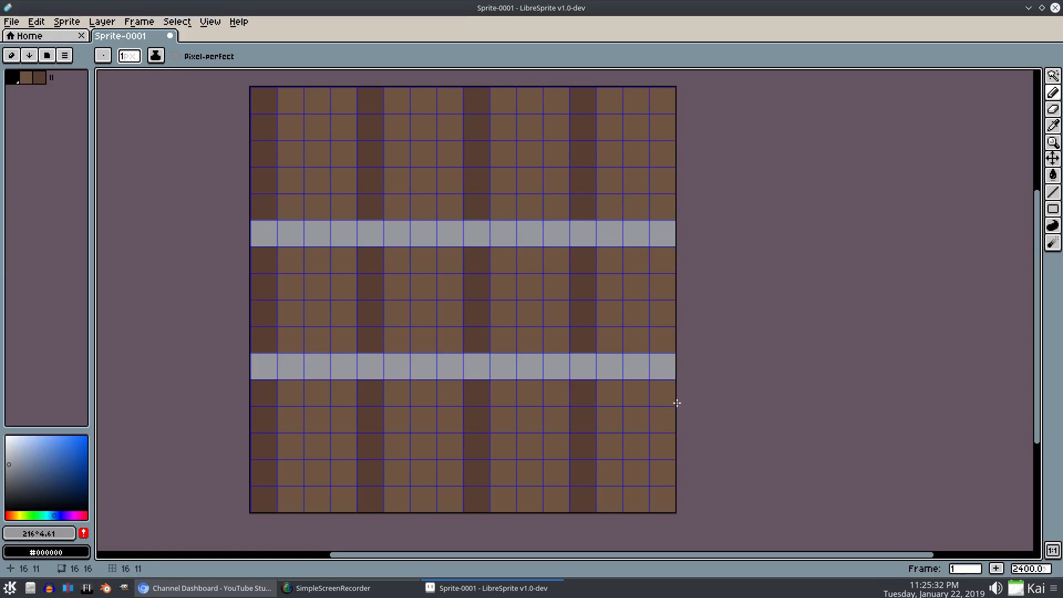
key(ctrl+z)
key(ctrl+z)
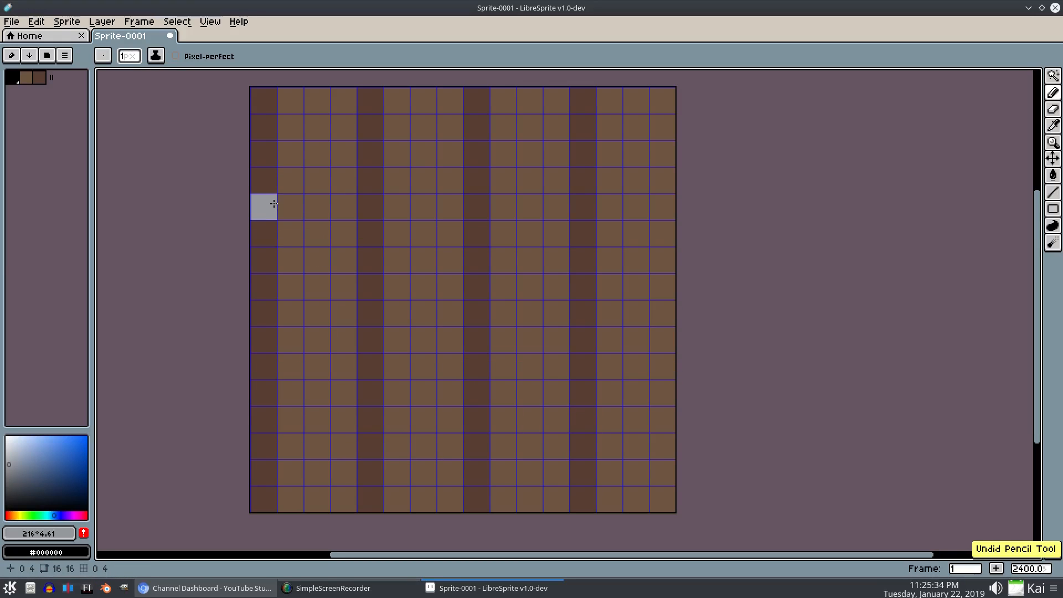
Draw full-width one-pixel grey pencil bands across the fifth and twelfth pixel rows of the sprite
drag(274, 204, 664, 206)
drag(264, 391, 693, 395)
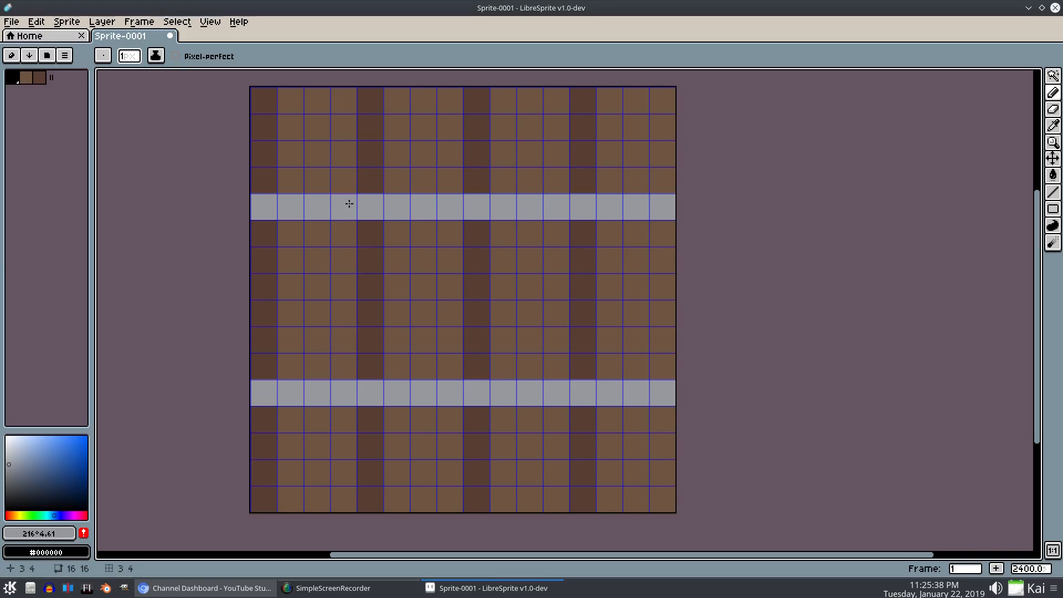
scroll(703, 289, down, 2)
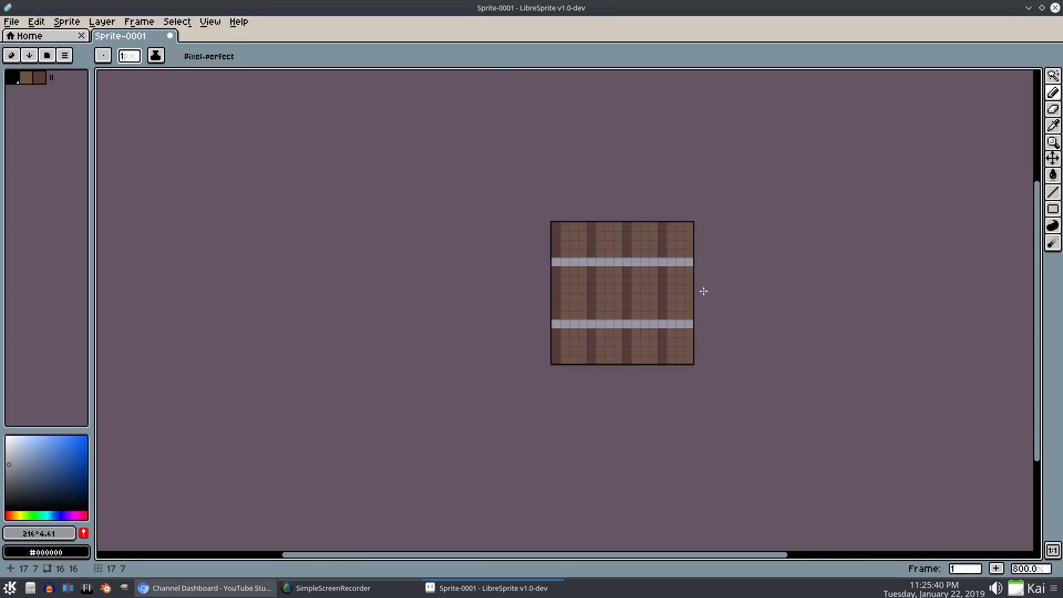
scroll(602, 266, up, 1)
Hide the 1-pixel grid overlay on the banded sprite
click(212, 22)
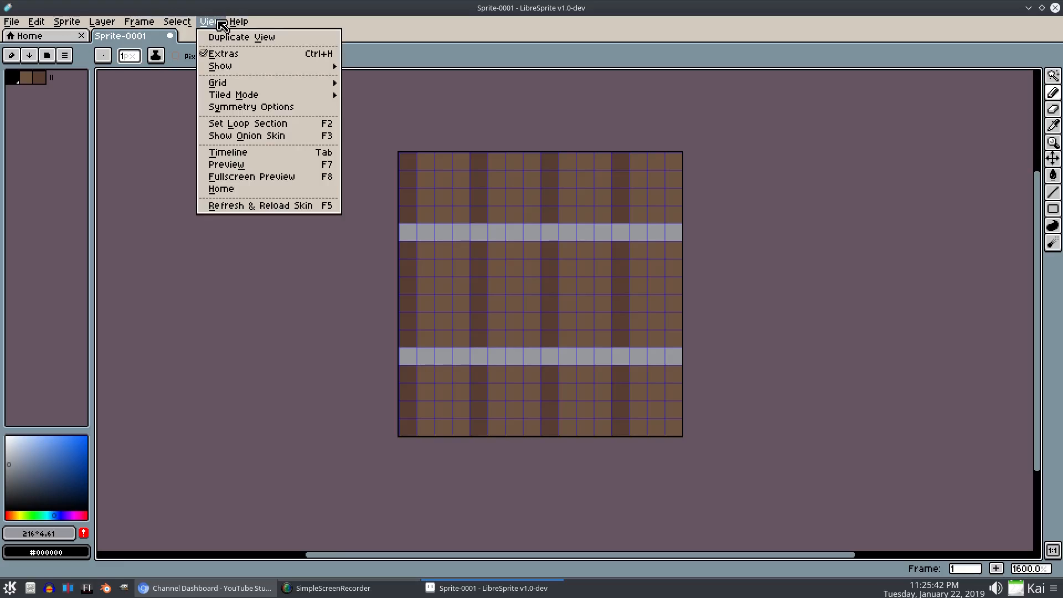
mouse_move(256, 70)
click(367, 92)
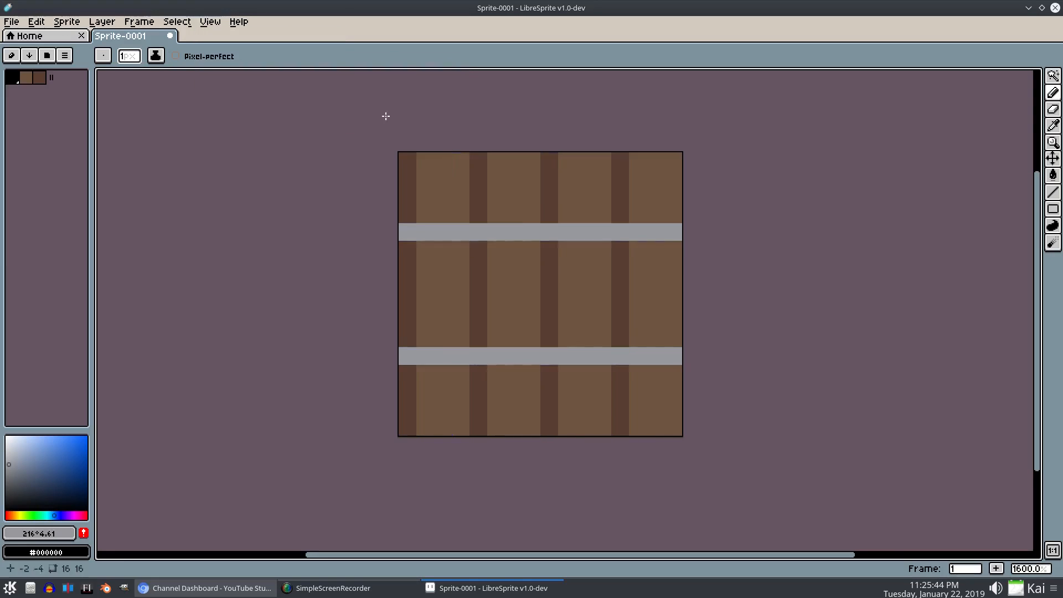
Try out the pixel grid display on the sprite and switch it off again
scroll(553, 314, up, 1)
click(211, 23)
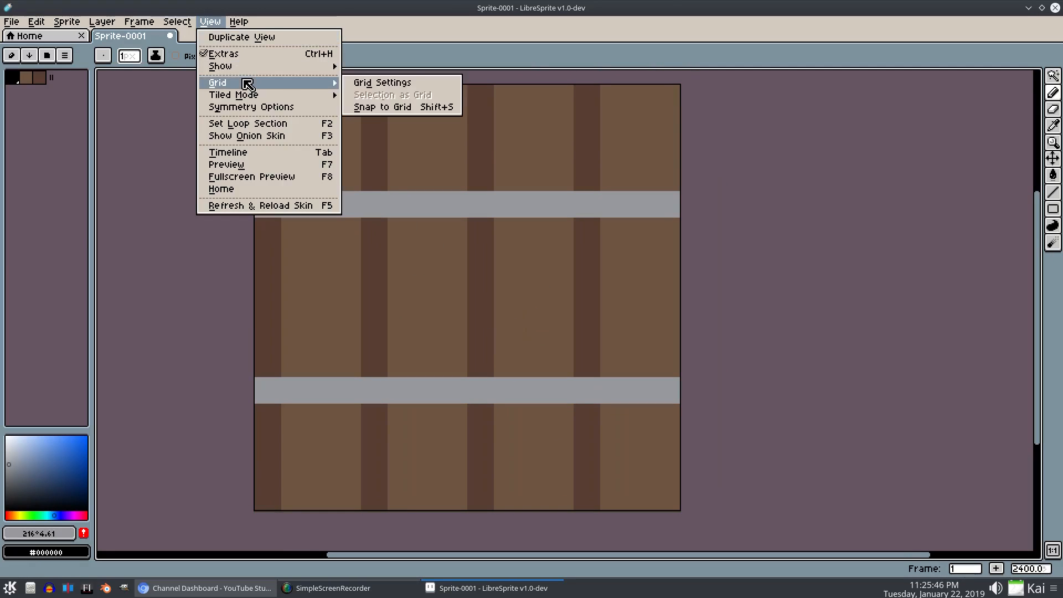
mouse_move(285, 67)
click(370, 91)
scroll(643, 178, down, 2)
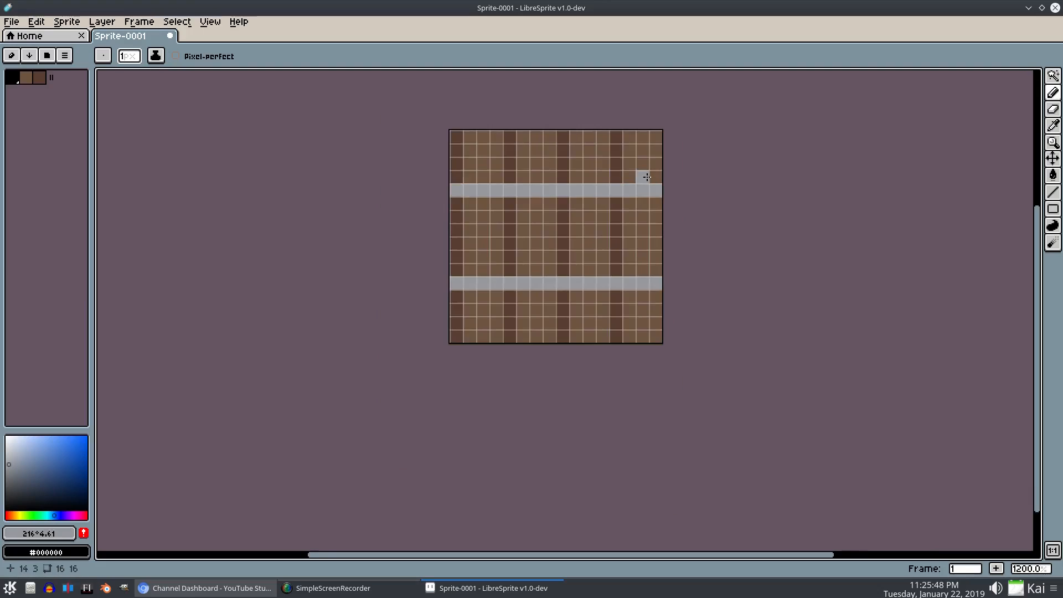
scroll(615, 194, up, 2)
click(220, 25)
mouse_move(229, 67)
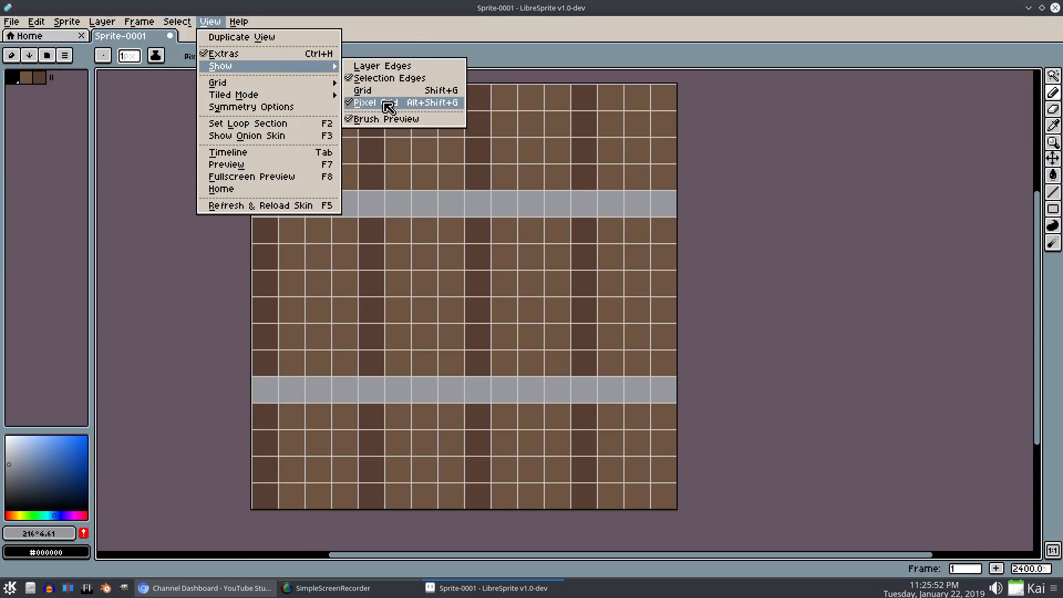
click(387, 105)
drag(660, 257, 630, 258)
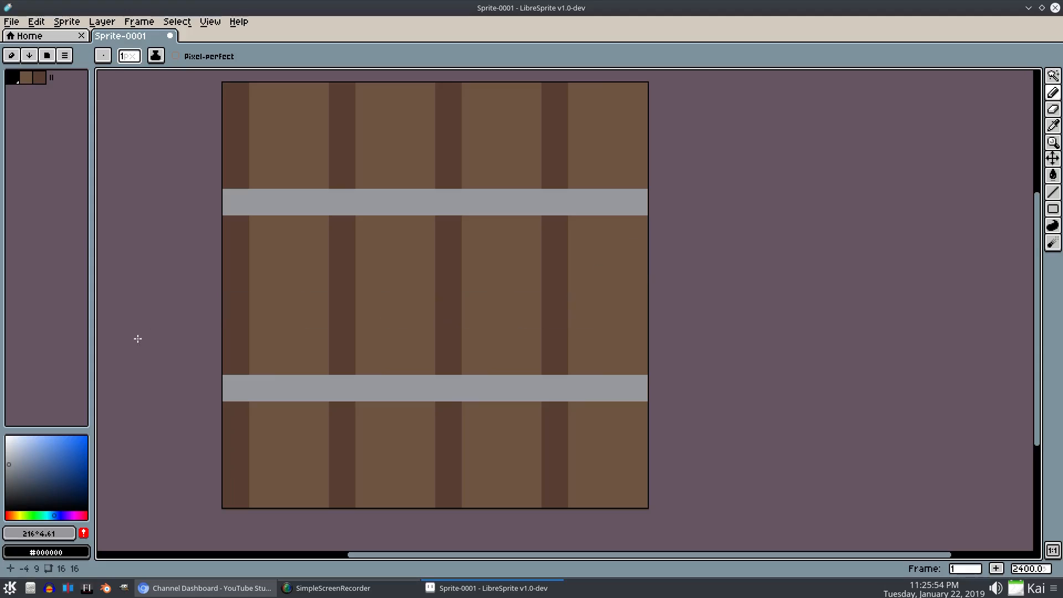
Add the bands' light grey to the palette and mix a darker blue-grey with hue 216°, saturation 17 and value 50
drag(348, 254, 368, 264)
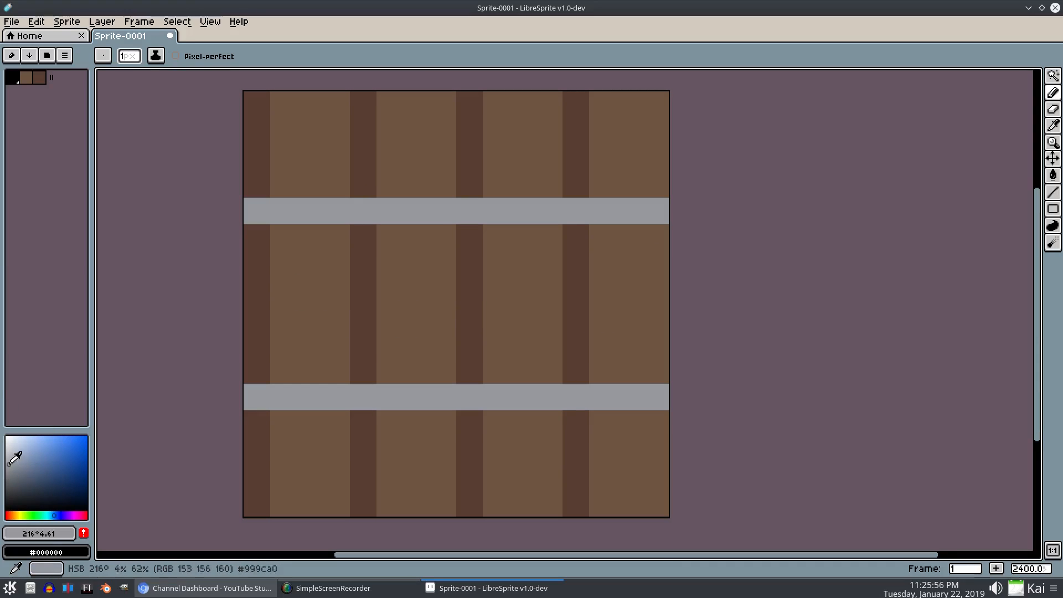
click(83, 533)
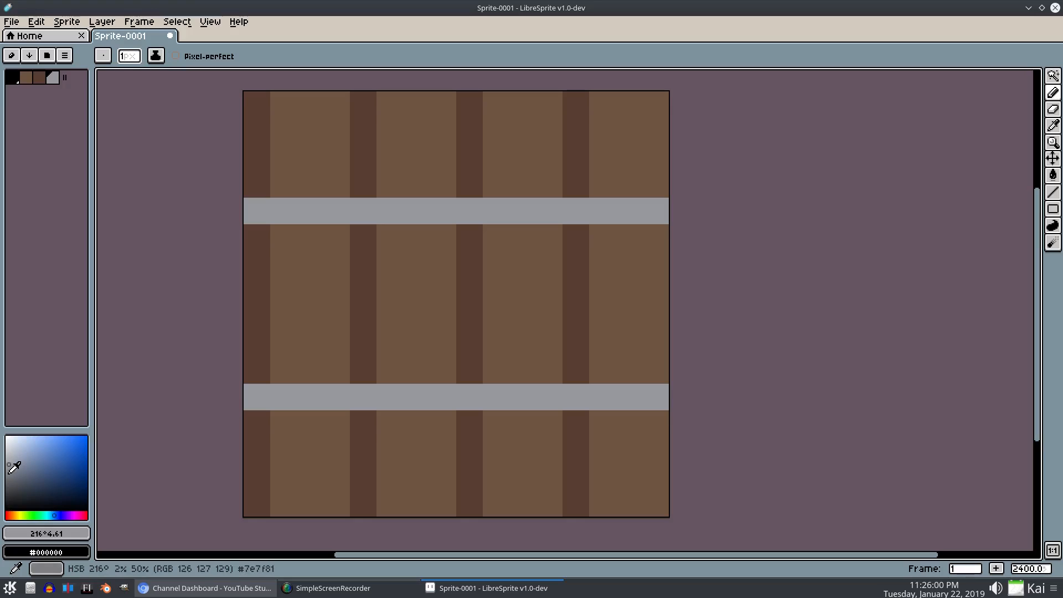
click(6, 474)
drag(6, 474, 18, 480)
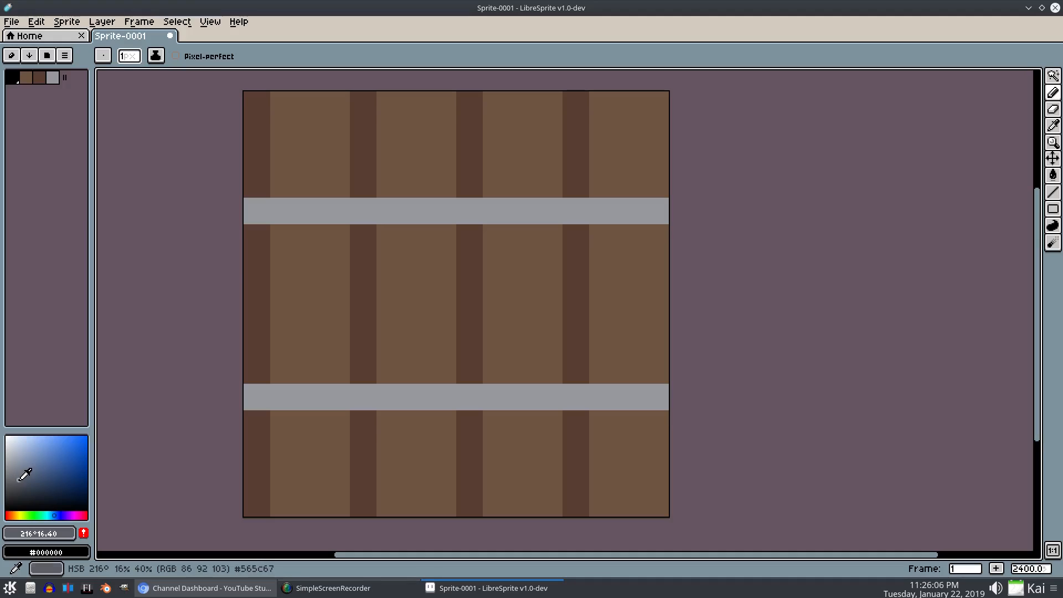
click(20, 472)
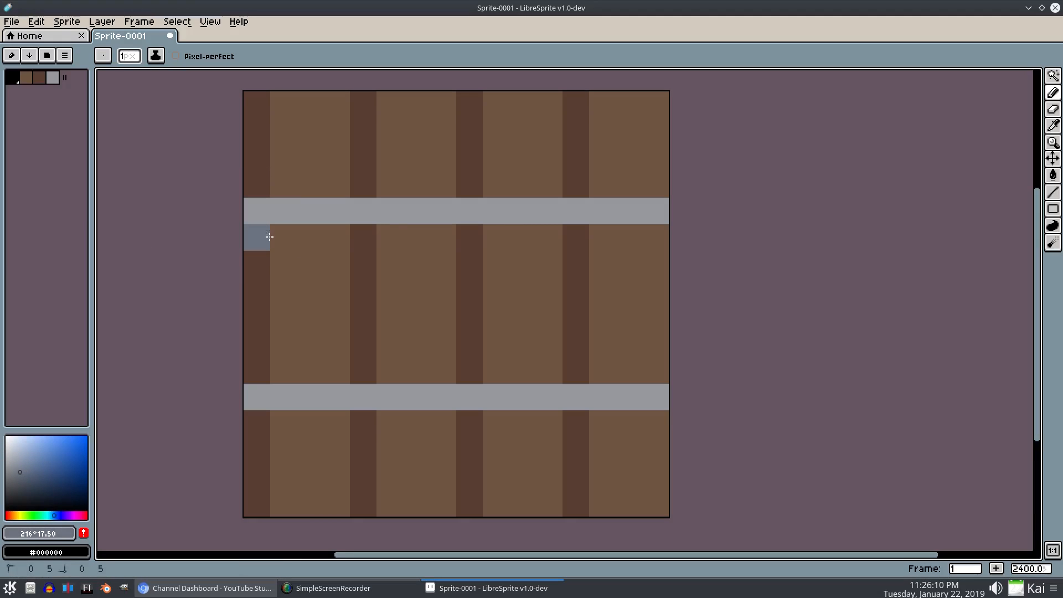
Draw full-width one-pixel blue-grey shadow bands across the sixth and thirteenth pixel rows, directly beneath the two light grey bands
drag(269, 237, 662, 237)
drag(257, 424, 676, 430)
scroll(712, 408, down, 7)
scroll(712, 408, up, 5)
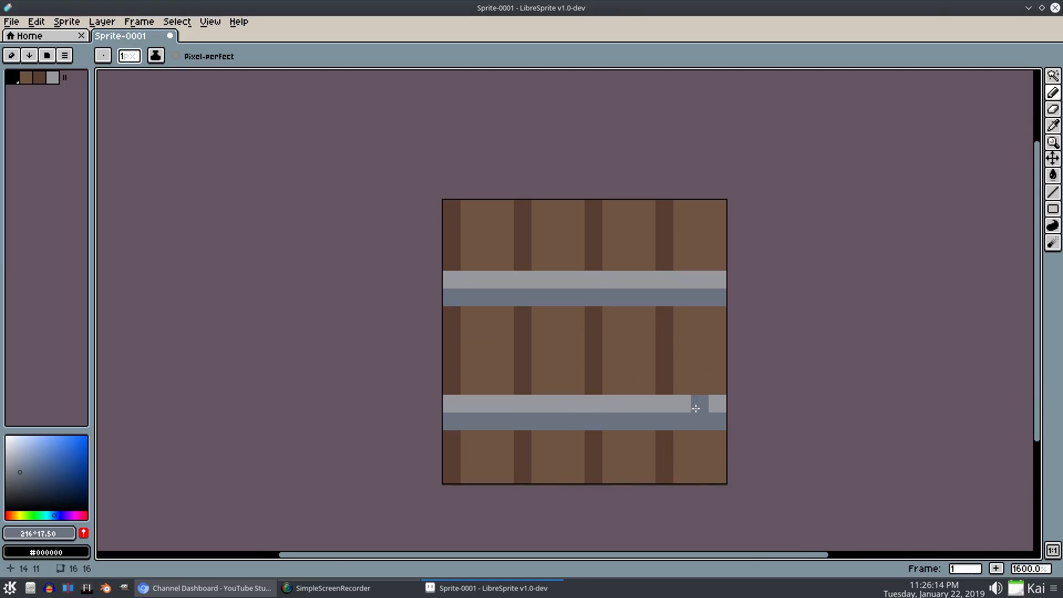
Draw a full-width light grey pencil band across the fourth pixel row, directly above the upper band
scroll(735, 382, up, 2)
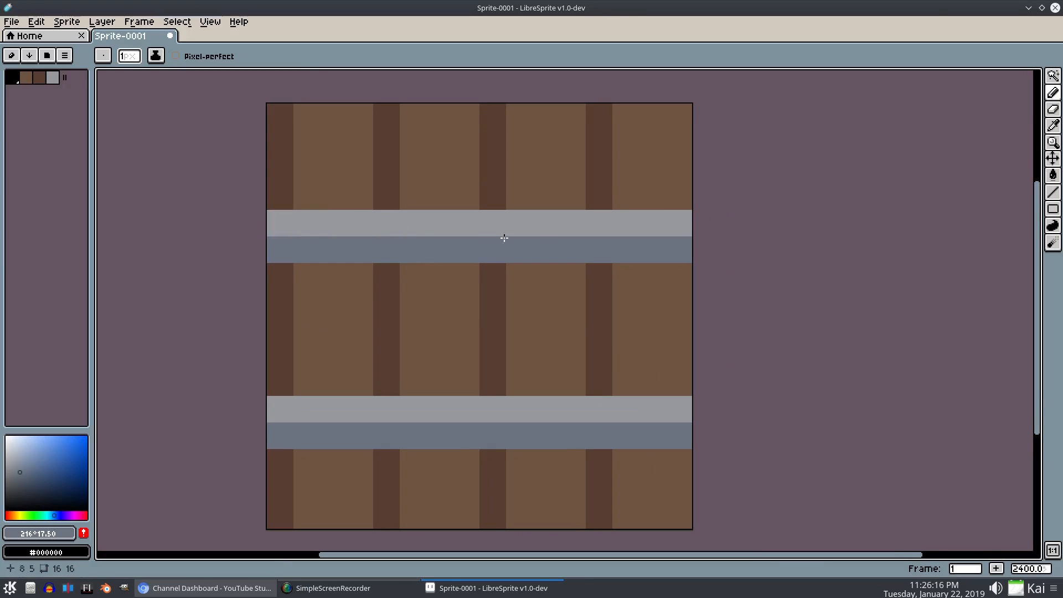
click(52, 78)
drag(281, 196, 712, 200)
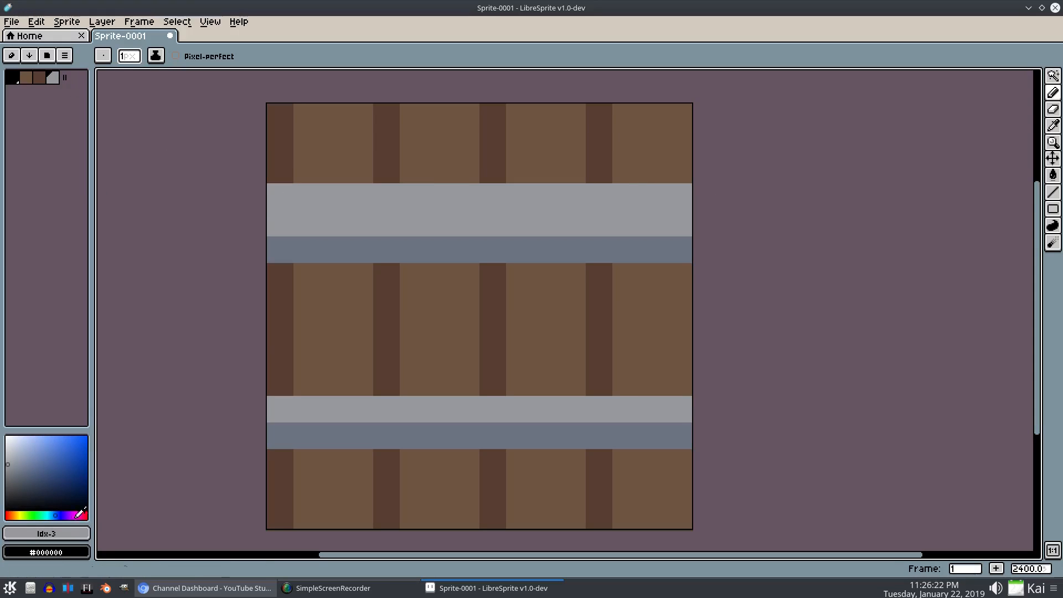
Add the sampled blue-grey #6a7381 to the palette and draw it across the full fifth pixel row
key(i)
click(366, 250)
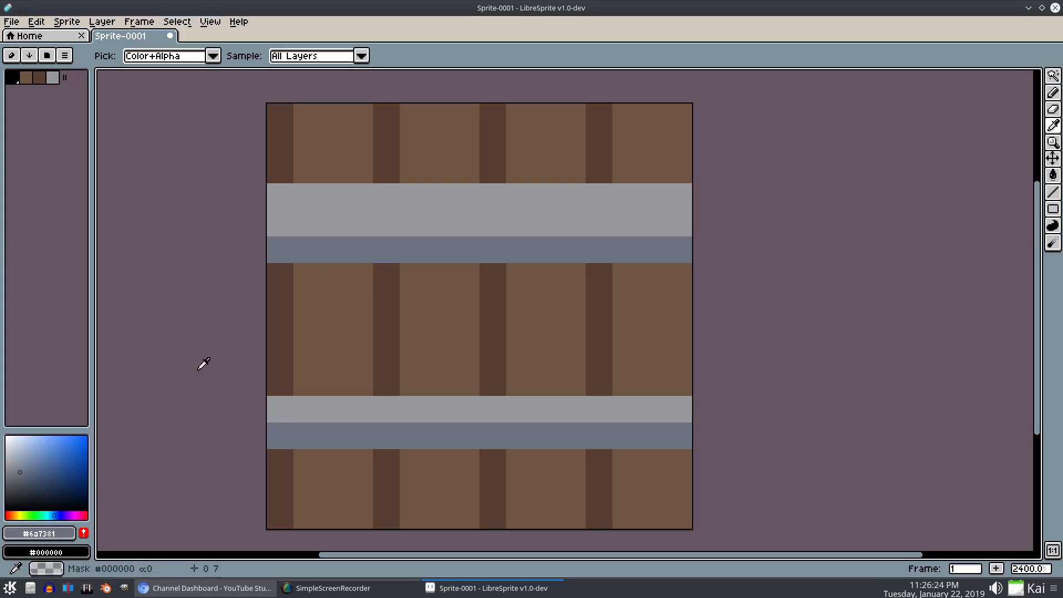
click(84, 533)
key(b)
click(287, 220)
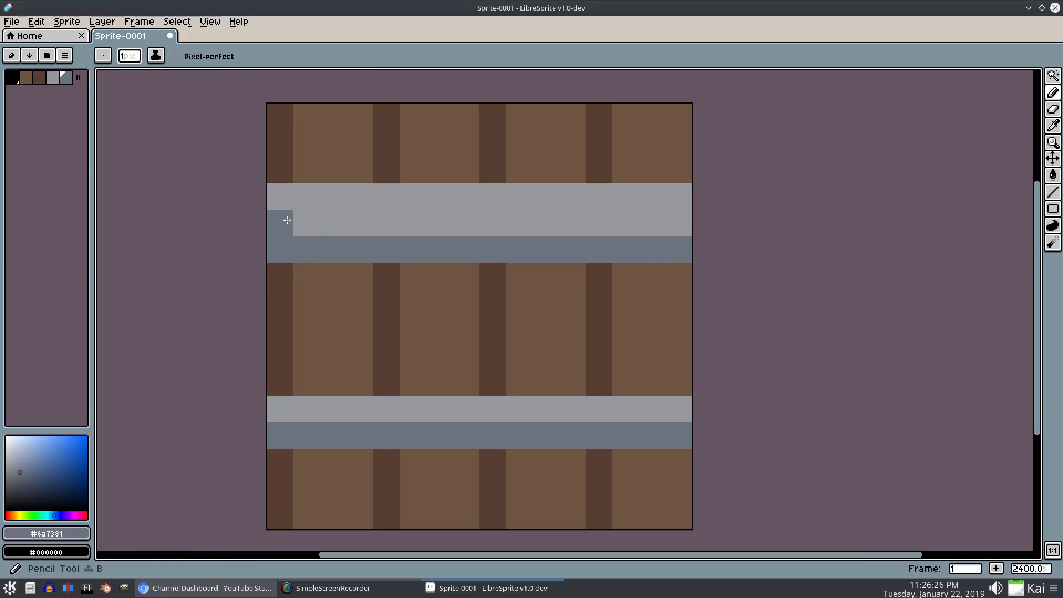
drag(288, 220, 695, 223)
Restore the four dark brown divider pixels in the sixth pixel row beneath the upper band
click(39, 77)
click(320, 246)
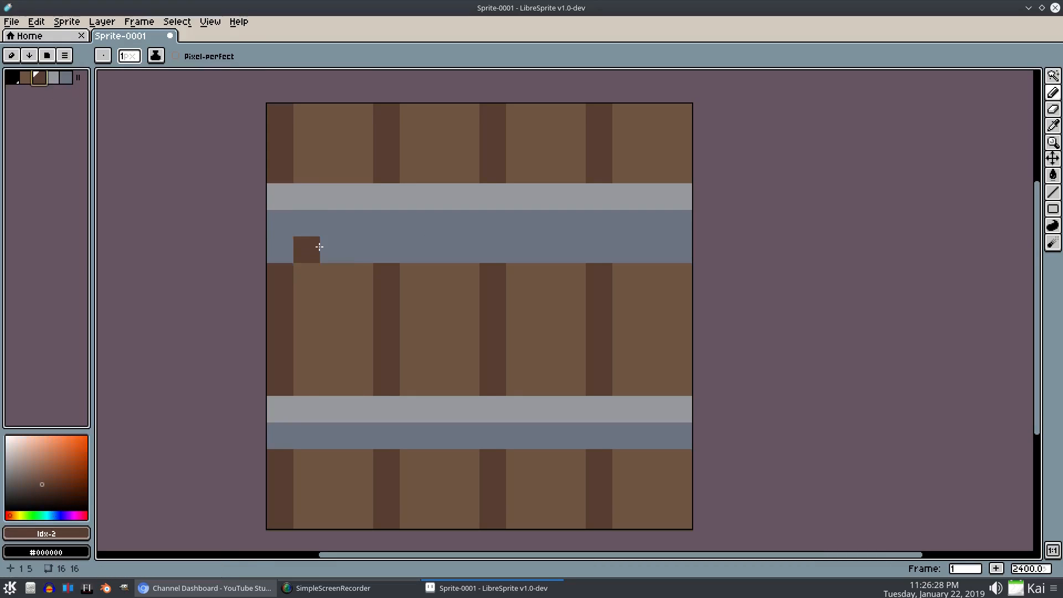
click(280, 249)
click(386, 250)
click(492, 249)
click(599, 249)
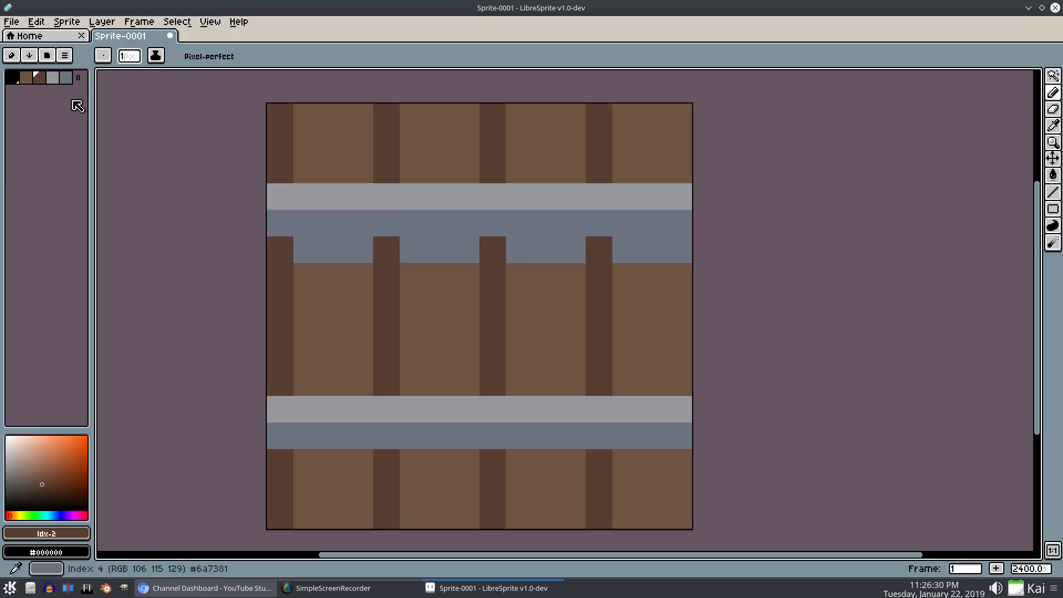
Repaint the remaining blue-grey pixels between the dividers in the sixth row with the plank brown
click(26, 78)
click(287, 247)
key(ctrl+z)
drag(312, 249, 676, 248)
scroll(609, 254, down, 5)
scroll(631, 249, up, 3)
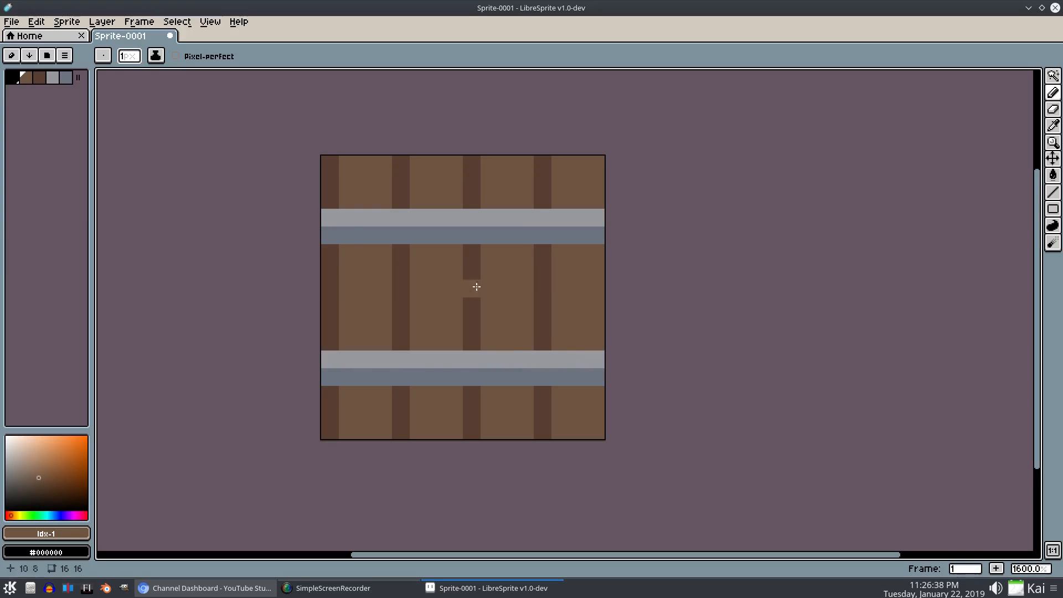
Sample the plank brown #6e5441 and mix a slightly darker shade with hue 25°, saturation 41 and value 40
scroll(578, 238, down, 6)
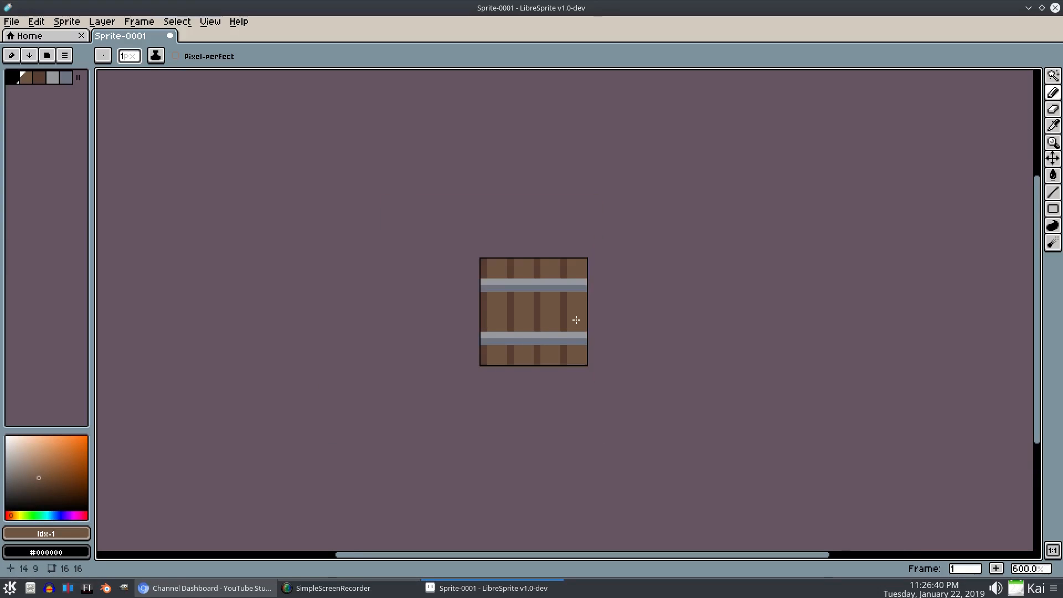
scroll(577, 310, up, 5)
scroll(531, 307, up, 1)
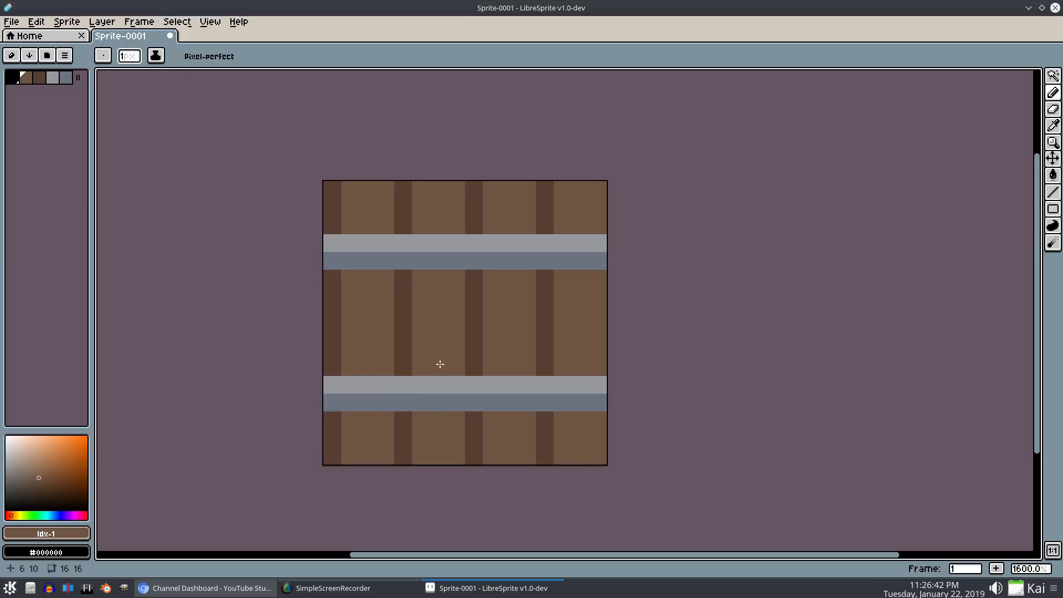
scroll(447, 355, up, 1)
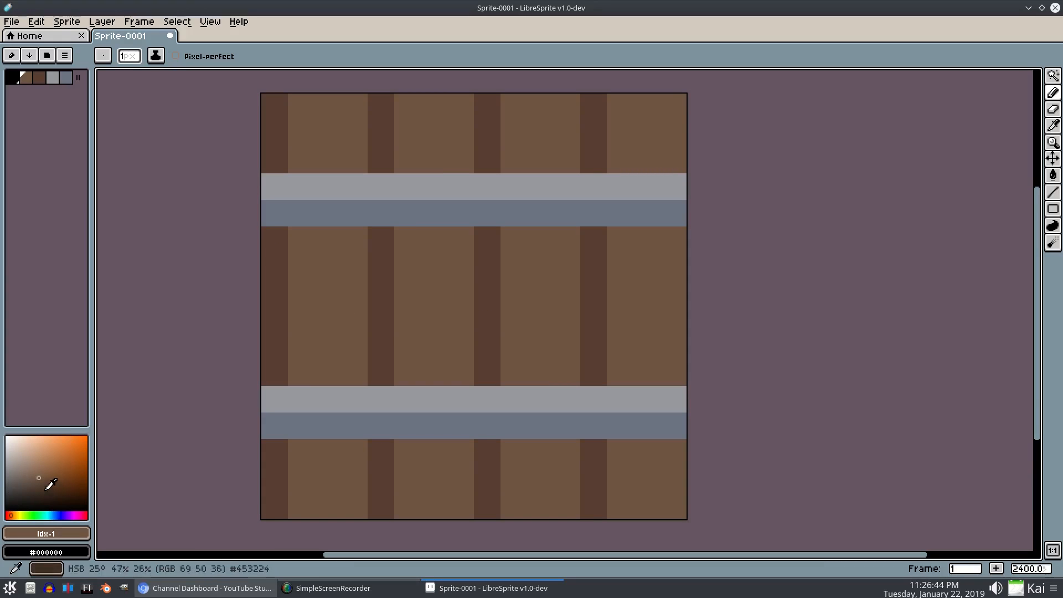
key(i)
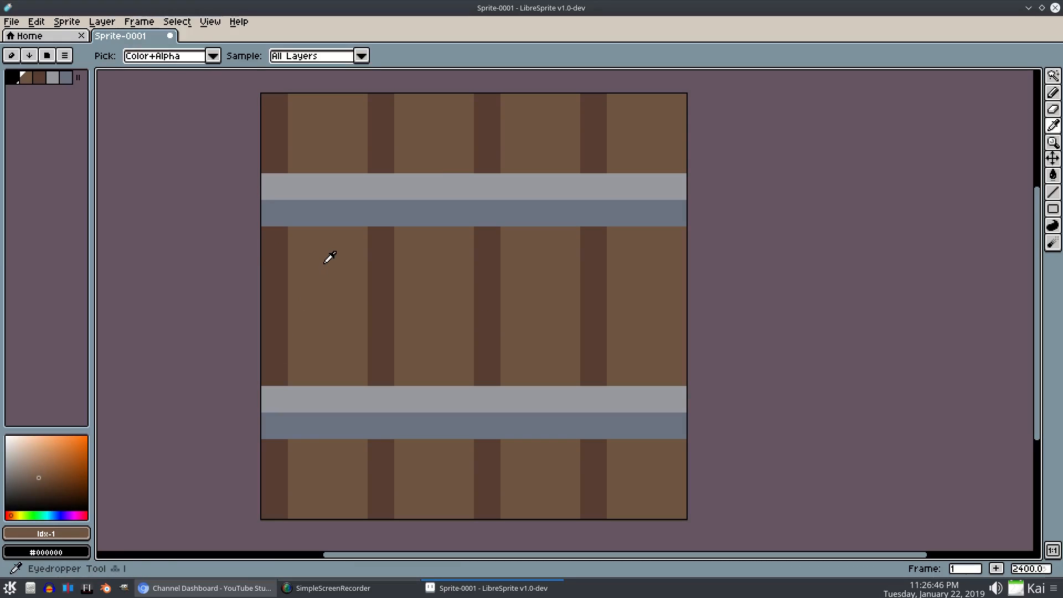
click(327, 256)
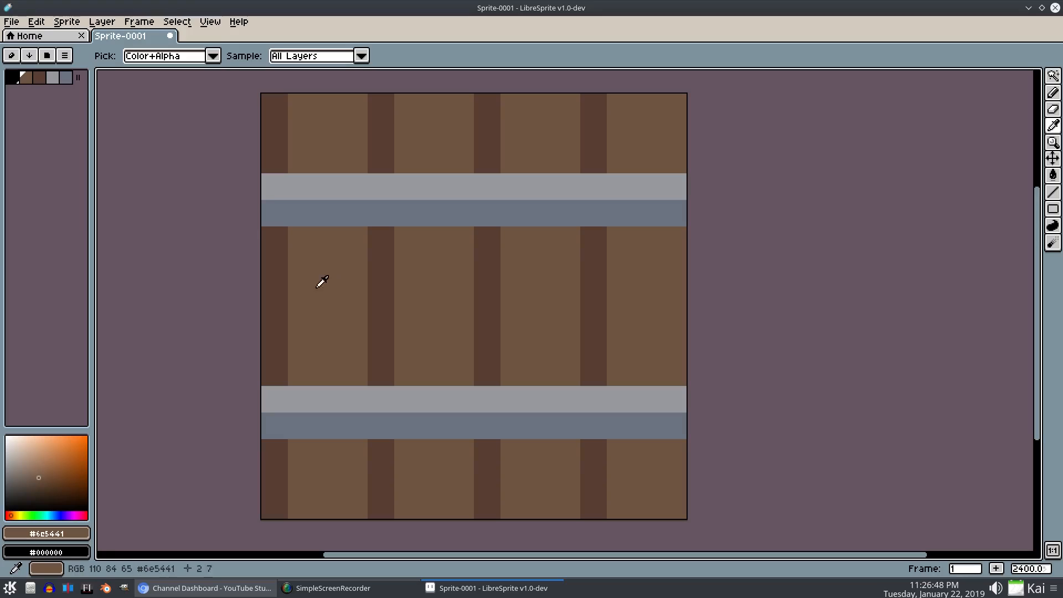
click(39, 478)
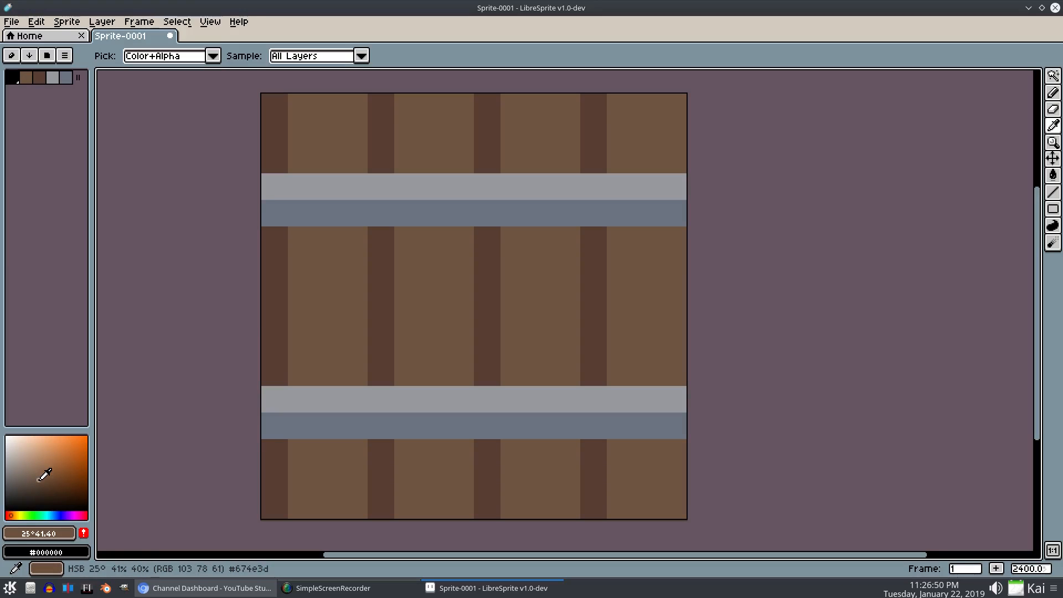
key(b)
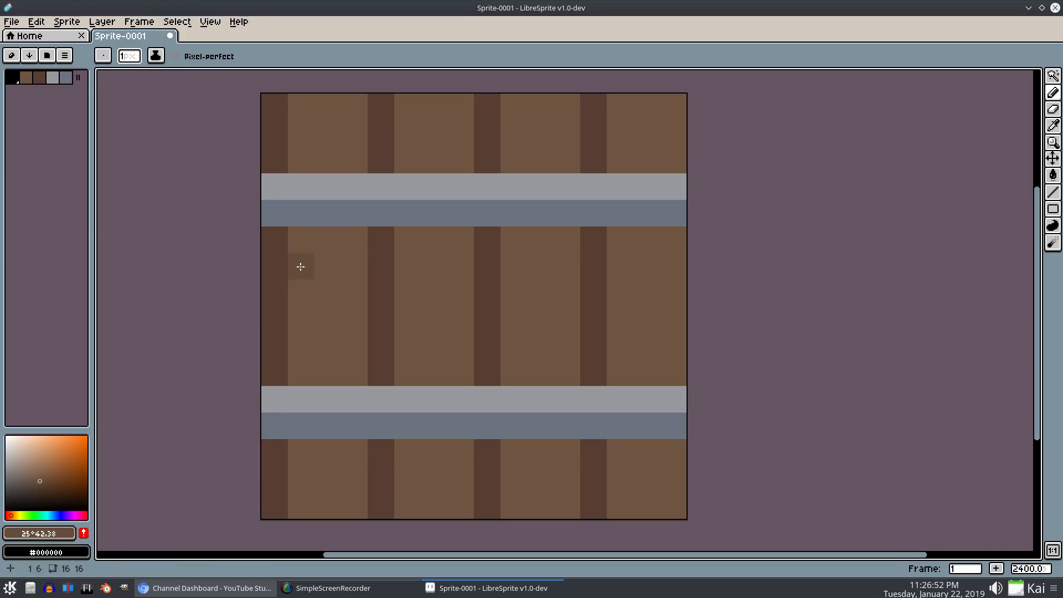
click(37, 480)
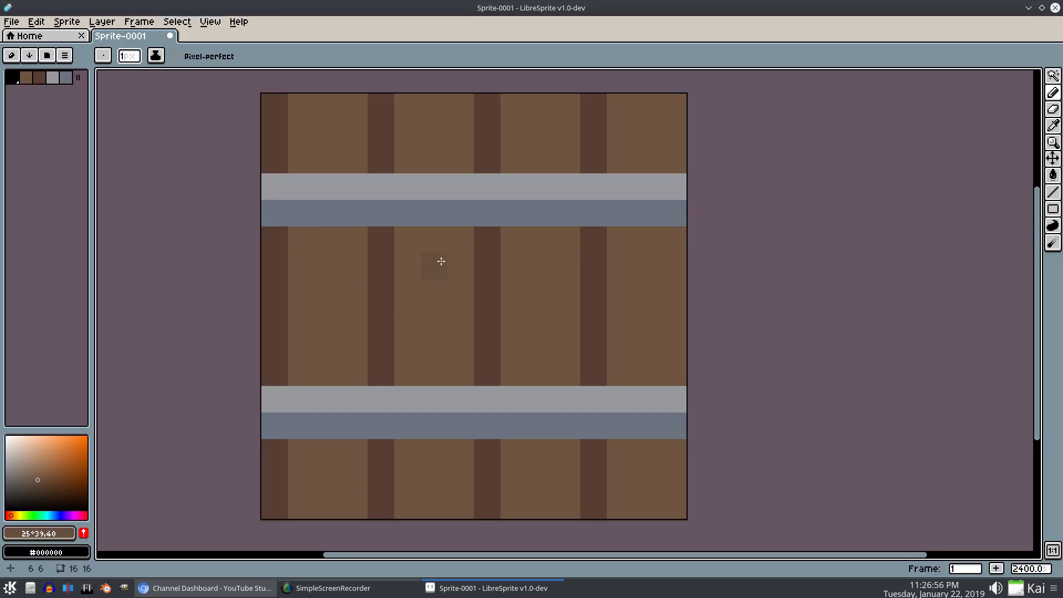
scroll(439, 316, down, 1)
scroll(440, 303, up, 1)
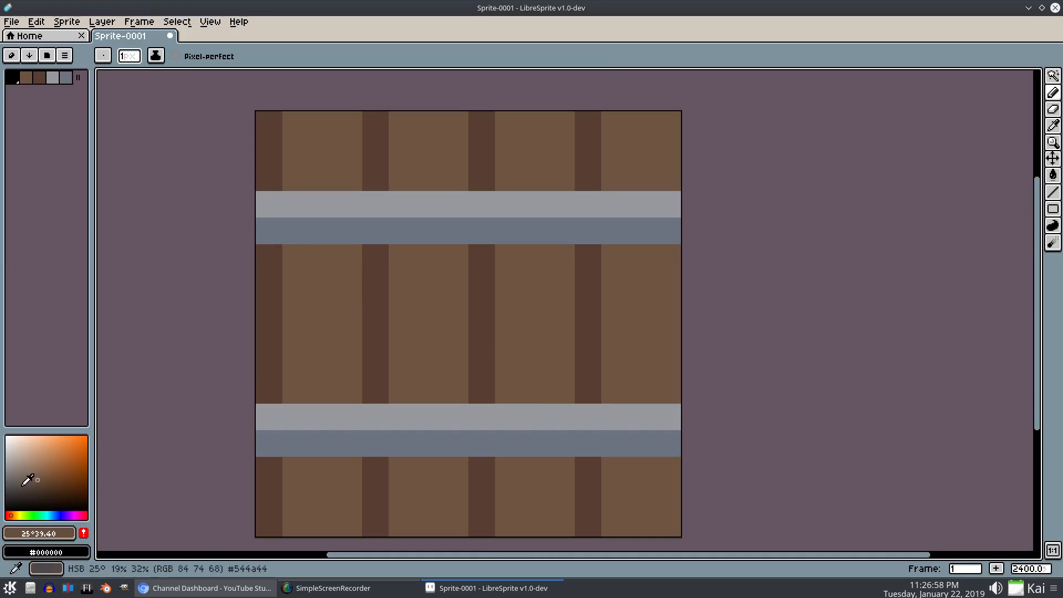
click(38, 479)
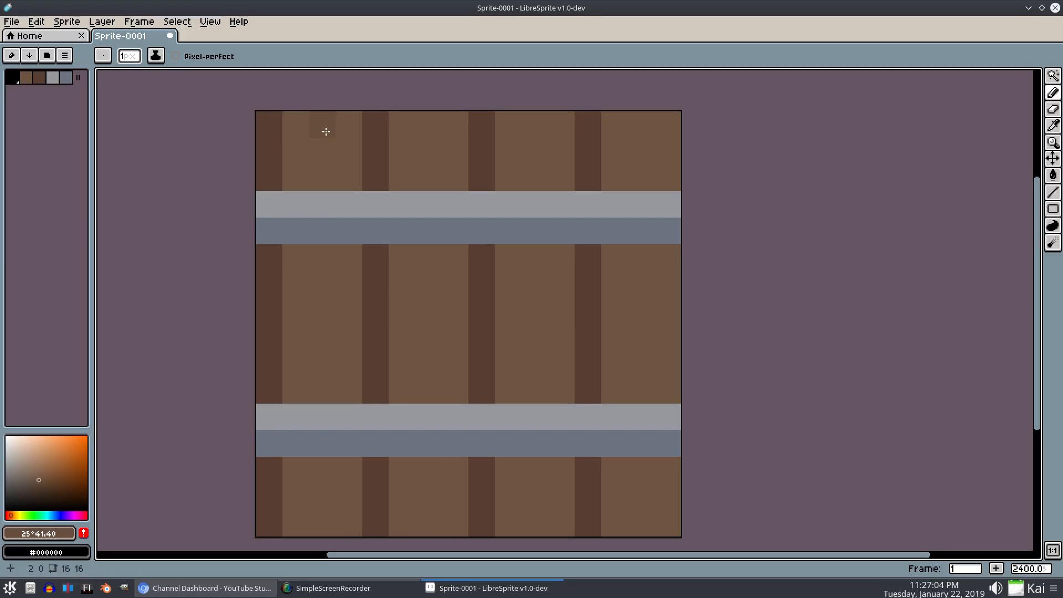
Undo the last pencil stroke and draw darker vertical grain streaks on the first plank's upper, middle and lower sections
key(ctrl+z)
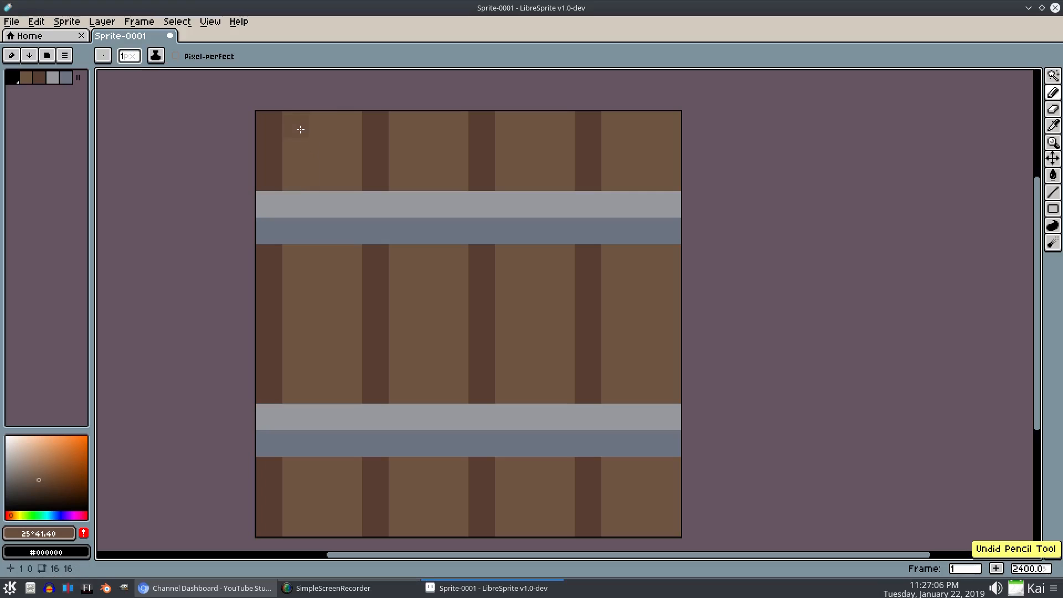
drag(298, 128, 298, 147)
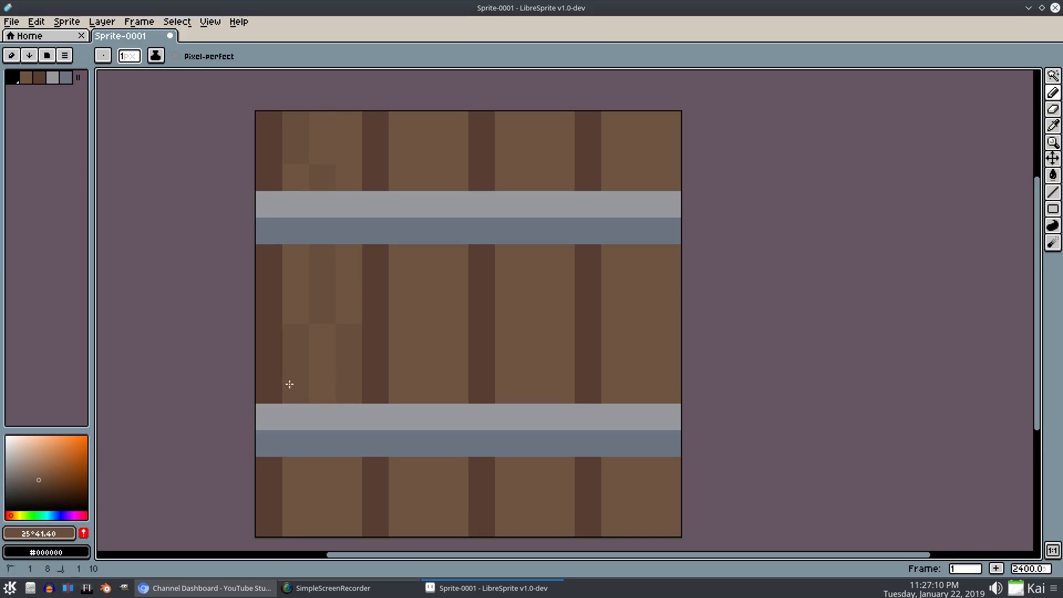
scroll(493, 297, down, 1)
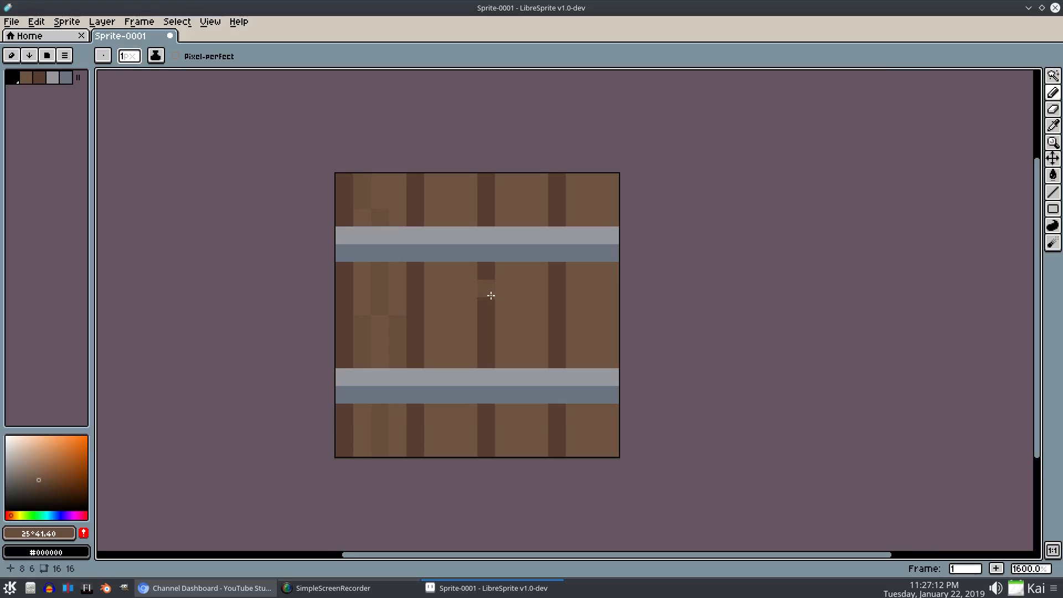
Draw irregular darker grain streaks and single pixels on the second and third planks
scroll(491, 295, up, 1)
drag(423, 266, 419, 305)
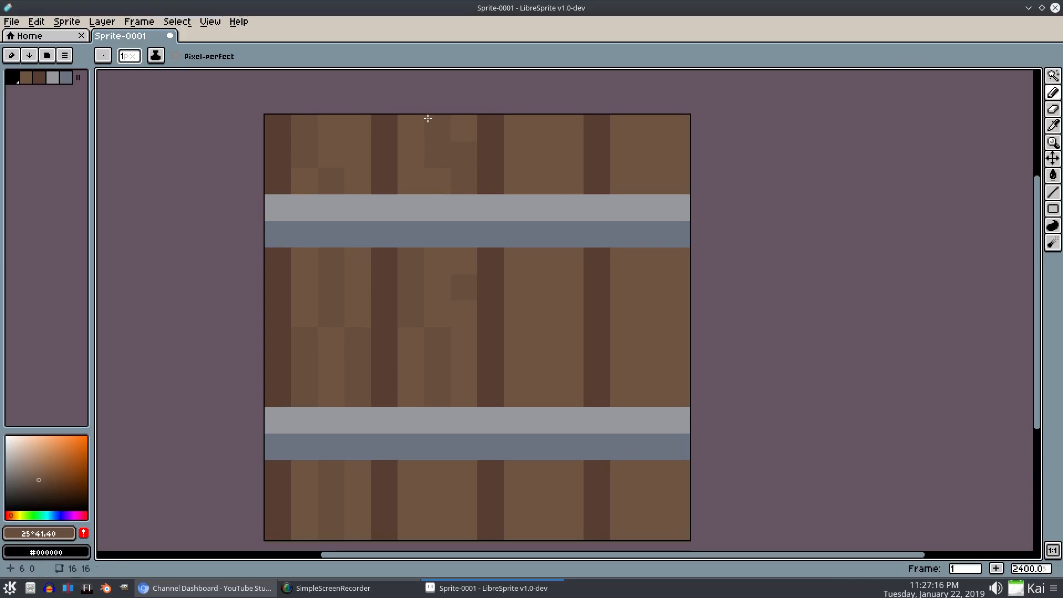
click(406, 179)
drag(523, 484, 519, 446)
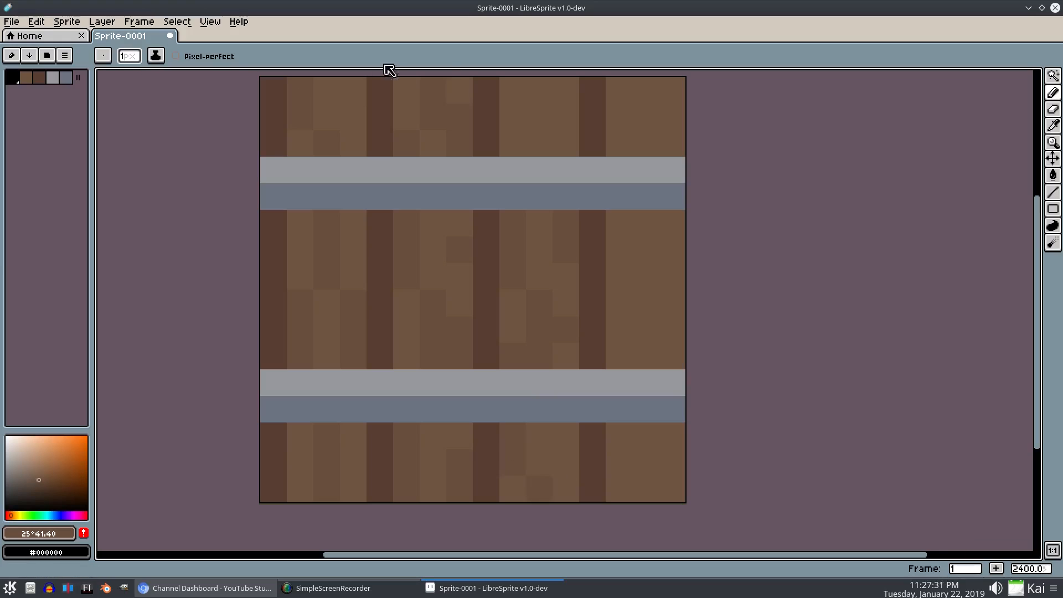
Scatter single-pixel knots across the planks in a darker brown with hue 25°, saturation 43 and value 35
scroll(737, 184, down, 1)
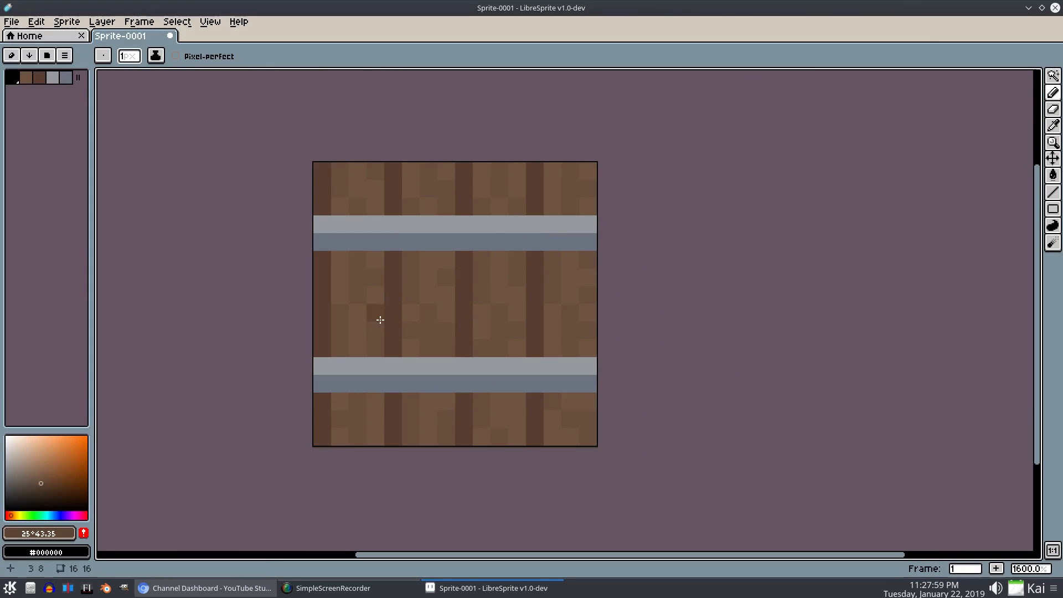
click(427, 331)
click(481, 277)
click(500, 189)
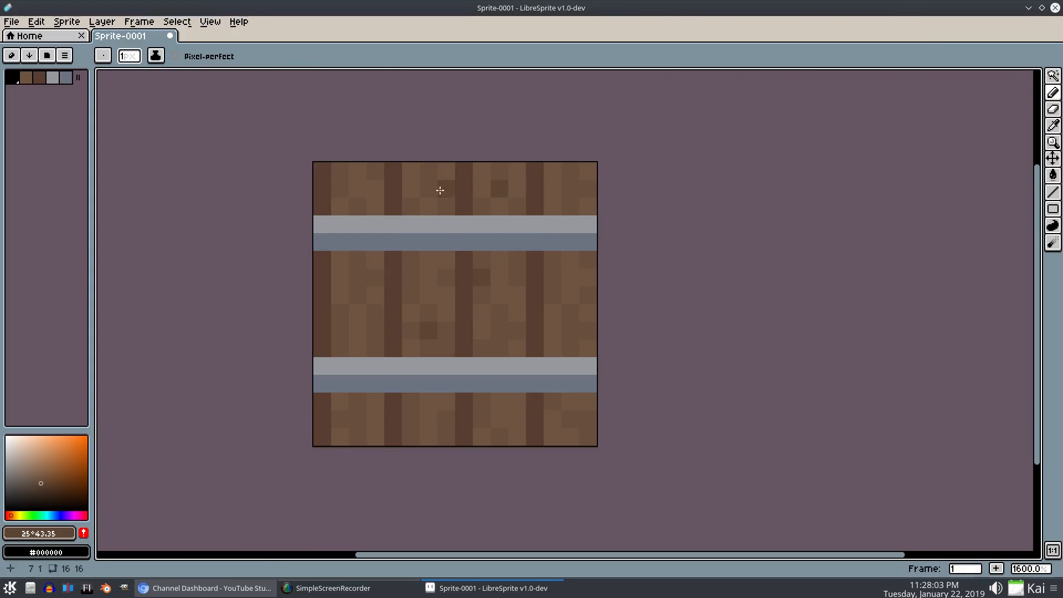
click(357, 277)
click(447, 421)
Recolour the knot near the second plank's lower end with a dark brown of hue 24°, saturation 42 and value 34
click(46, 479)
click(44, 483)
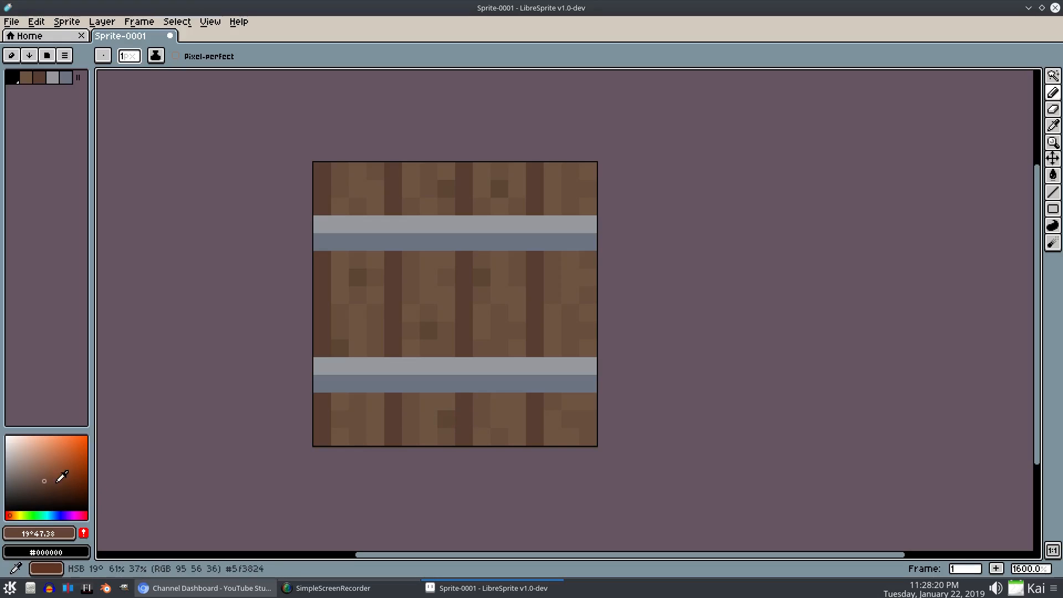
drag(47, 483, 46, 479)
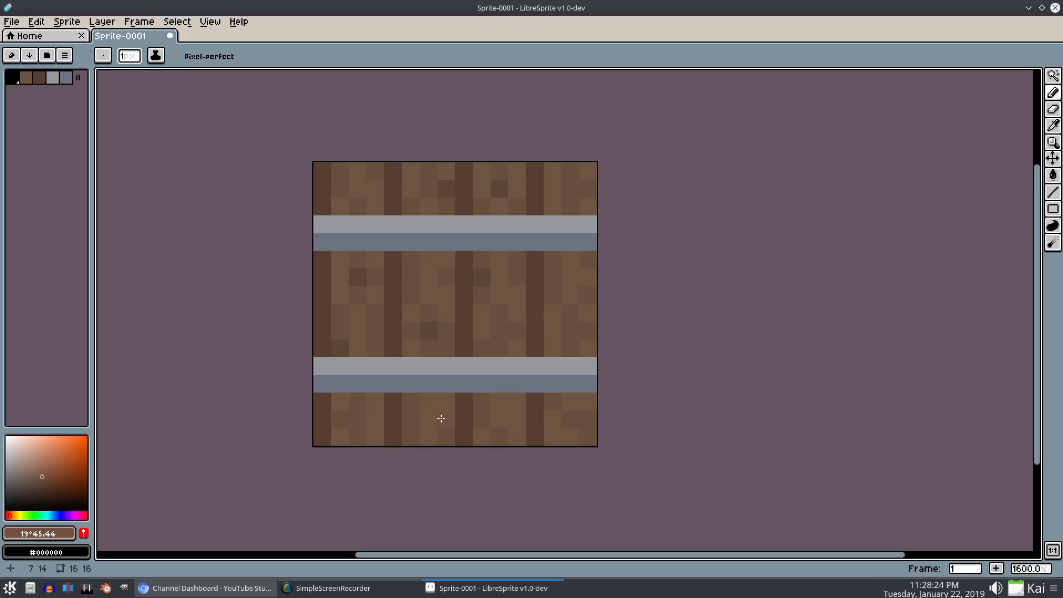
click(12, 515)
click(447, 417)
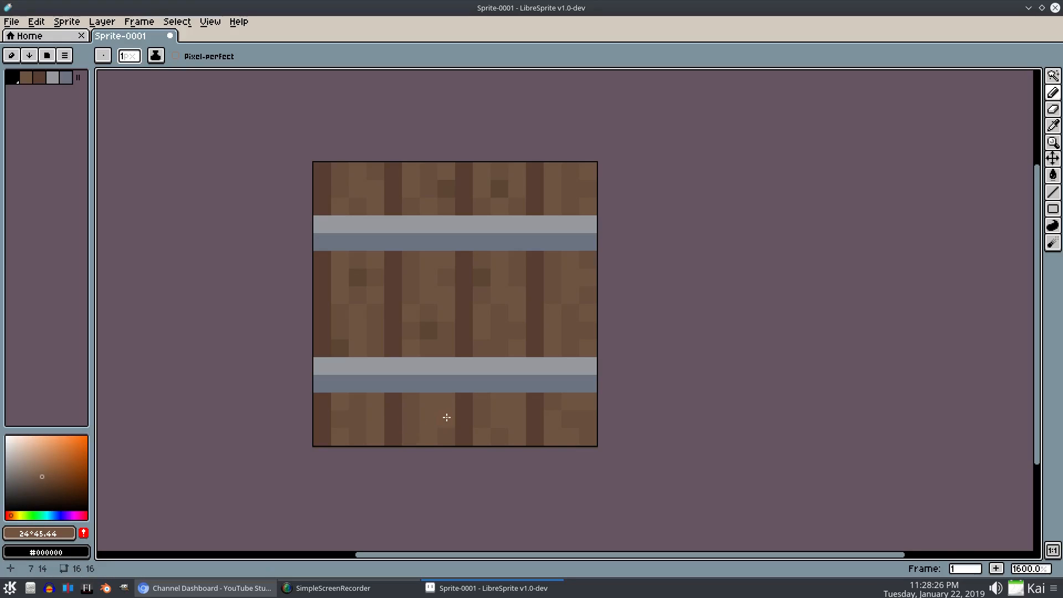
click(44, 480)
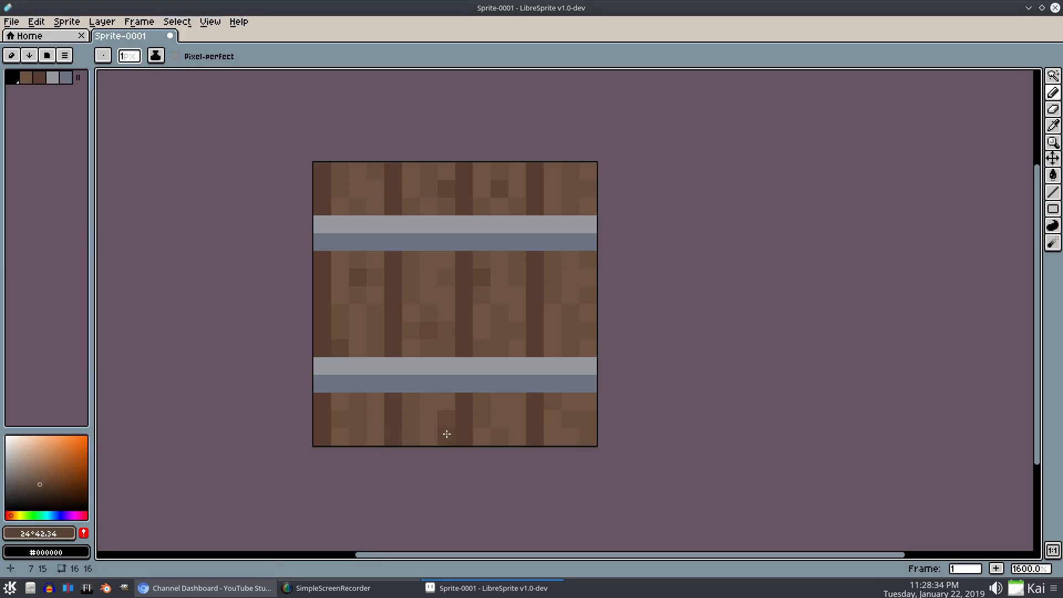
Mix a reddish brown with hue 19°, saturation 45 and value 40, testing shades on the second plank's lower section
click(39, 477)
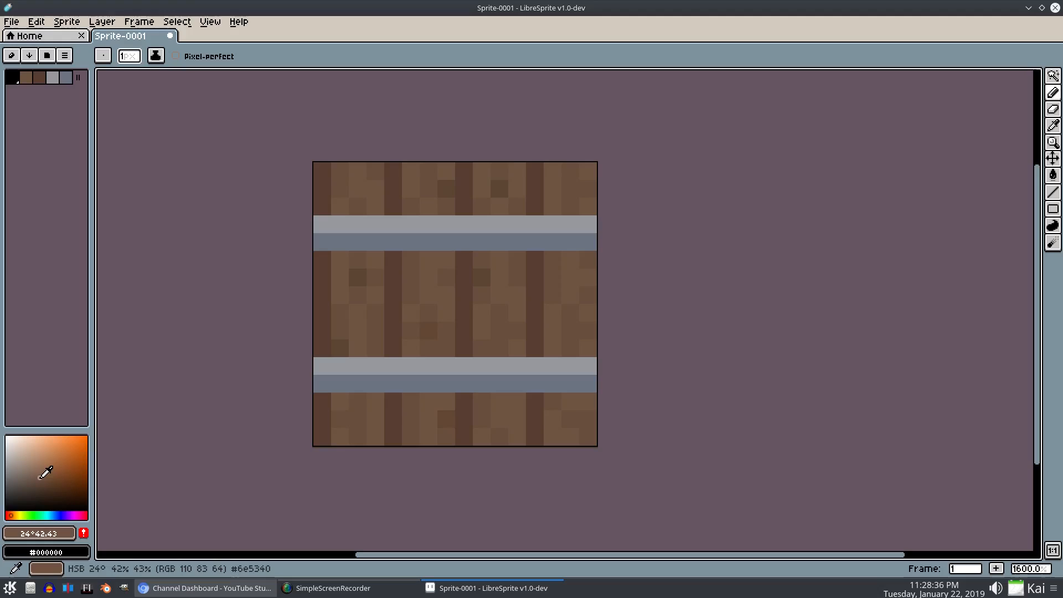
click(8, 516)
click(10, 515)
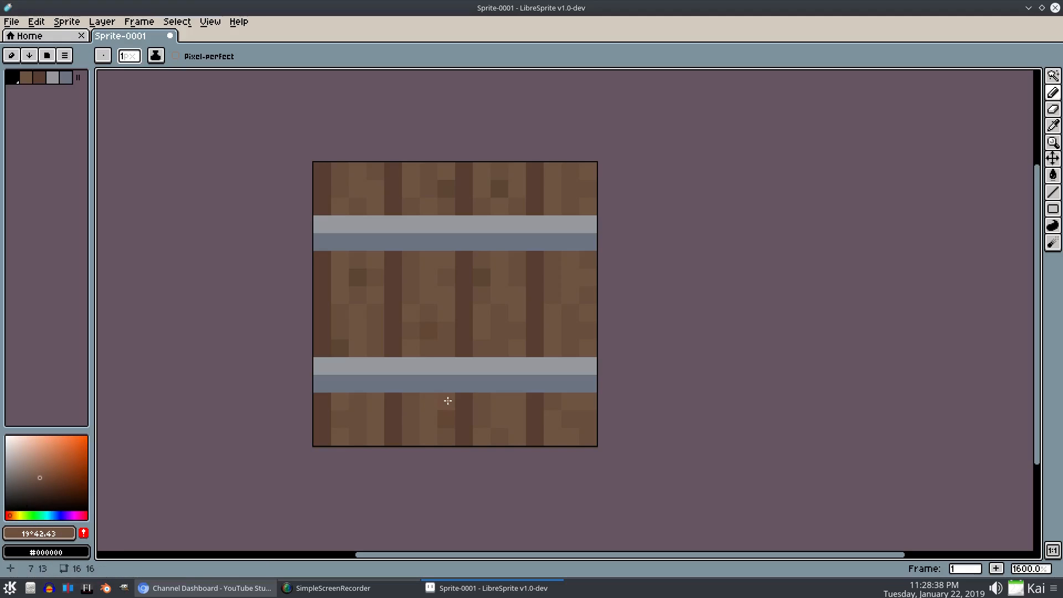
click(451, 421)
click(41, 480)
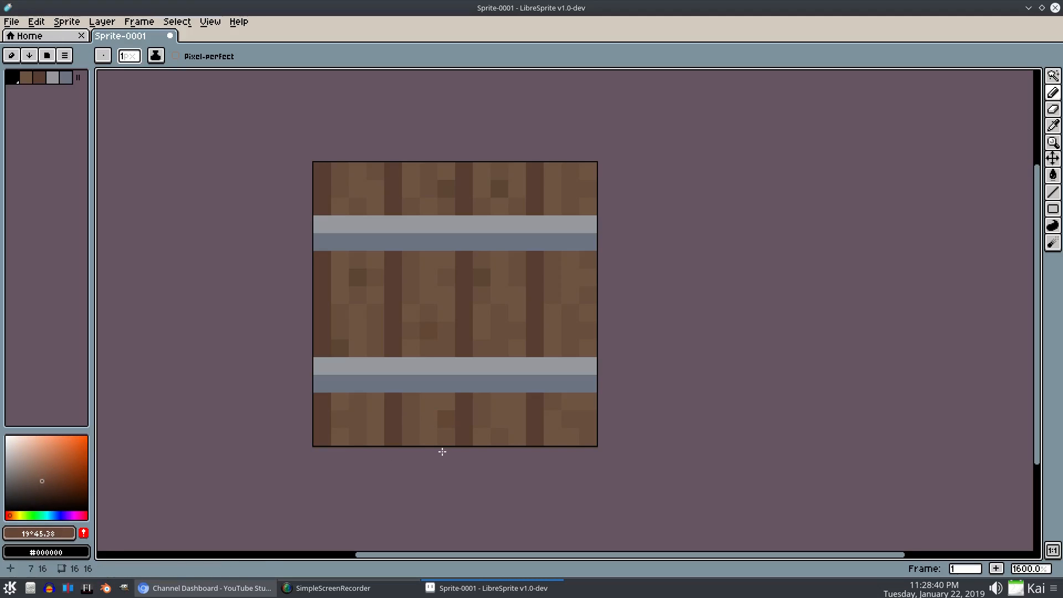
click(44, 483)
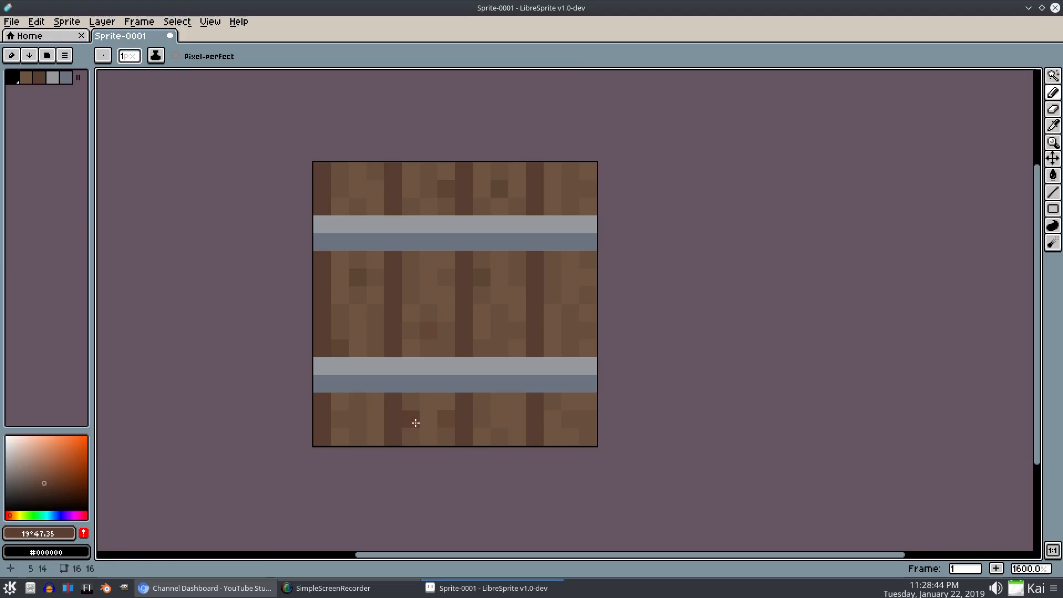
click(42, 480)
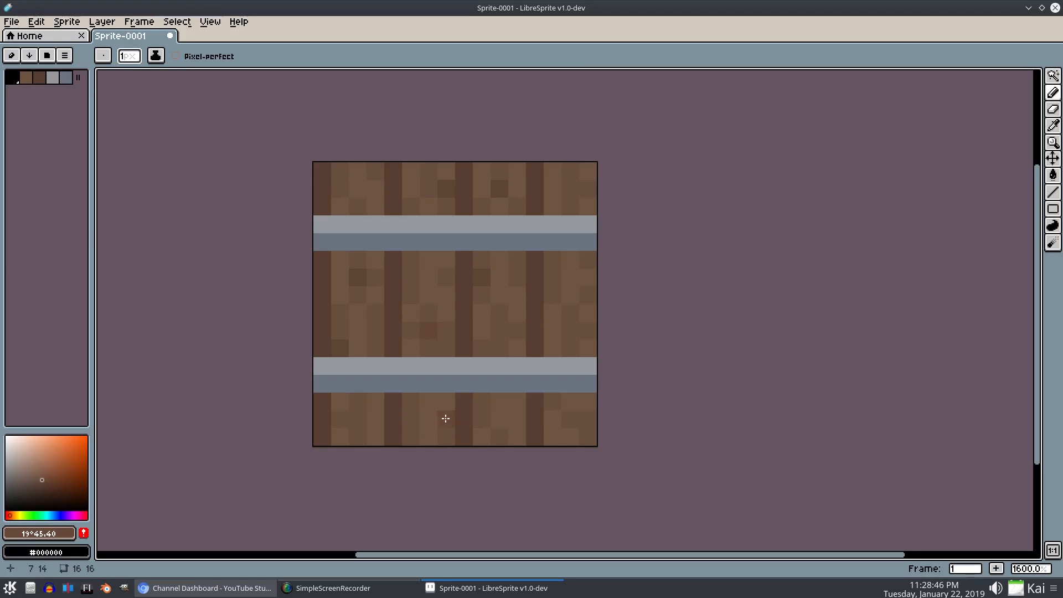
Repaint the existing knots and scatter more single-pixel knots across all the planks in the reddish brown
click(448, 190)
click(342, 347)
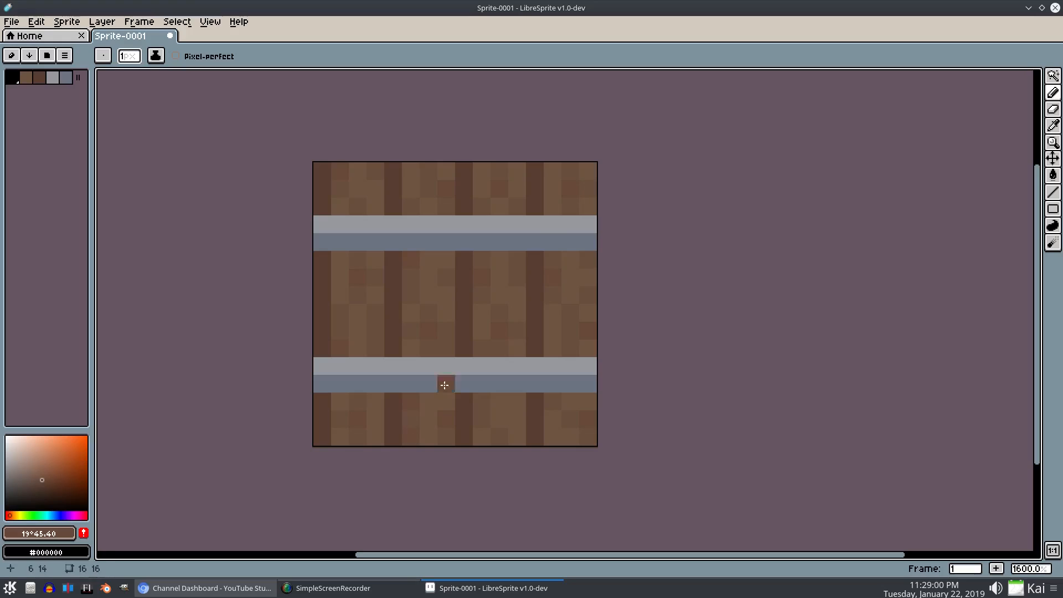
scroll(634, 306, down, 1)
scroll(485, 338, up, 1)
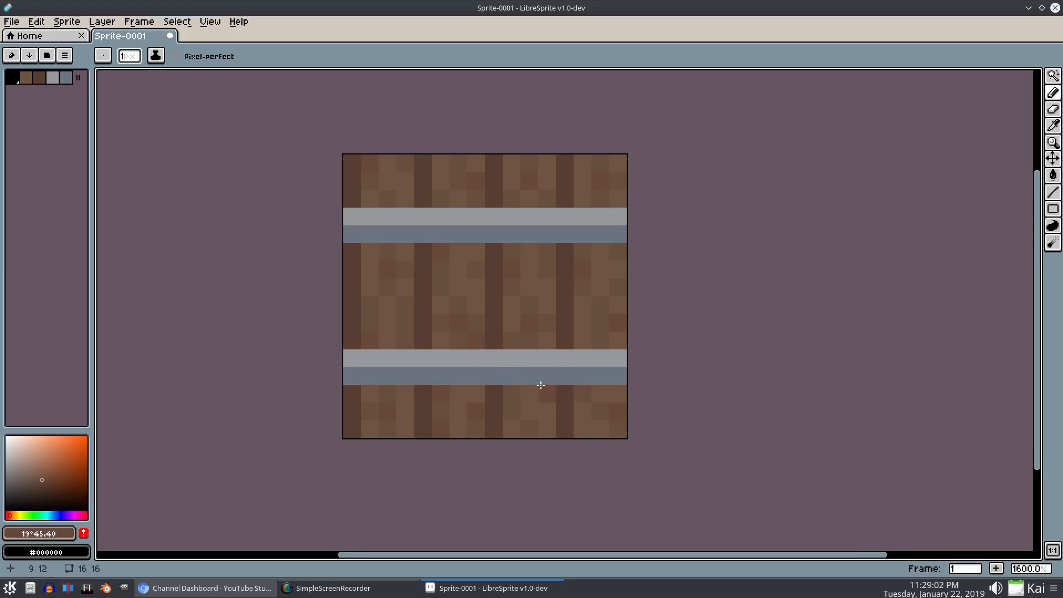
scroll(593, 349, down, 1)
scroll(592, 348, up, 1)
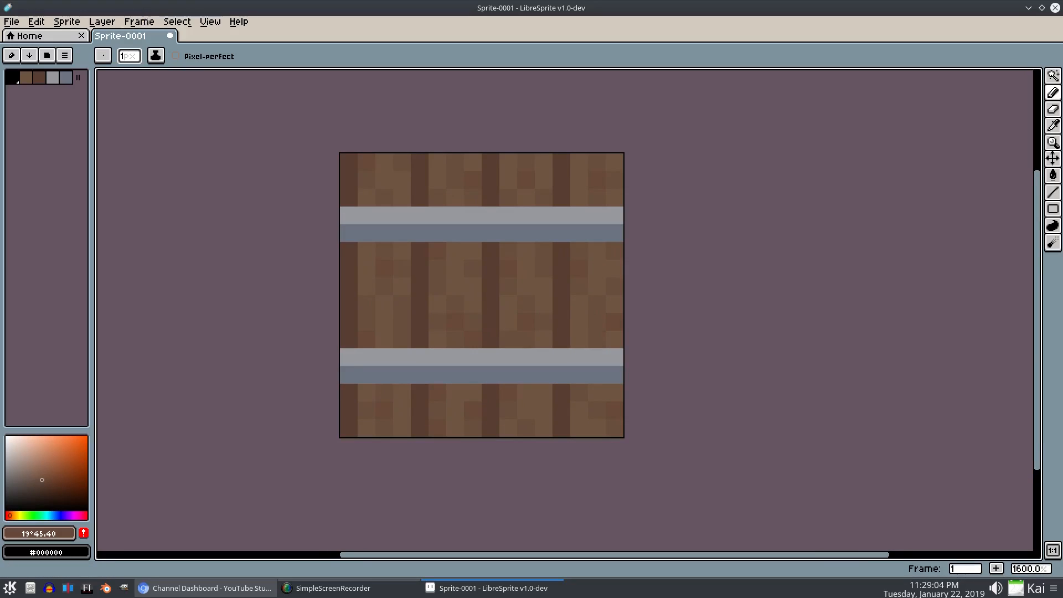
Replace the knots' reddish brown throughout the sprite with a softer brown of hue 22°, saturation 42 and value 39
click(67, 22)
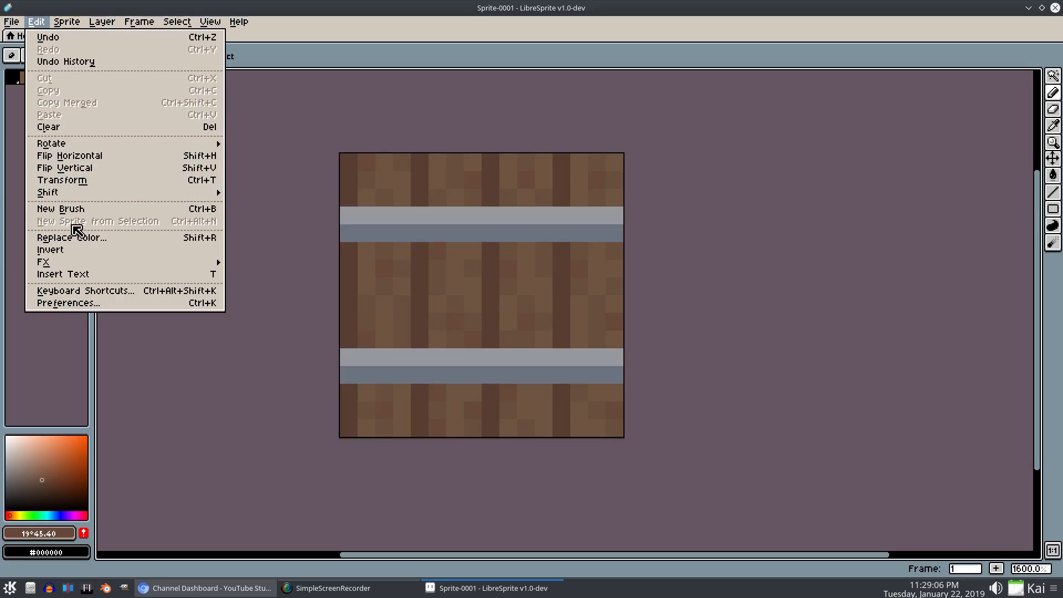
click(72, 237)
drag(500, 244, 783, 244)
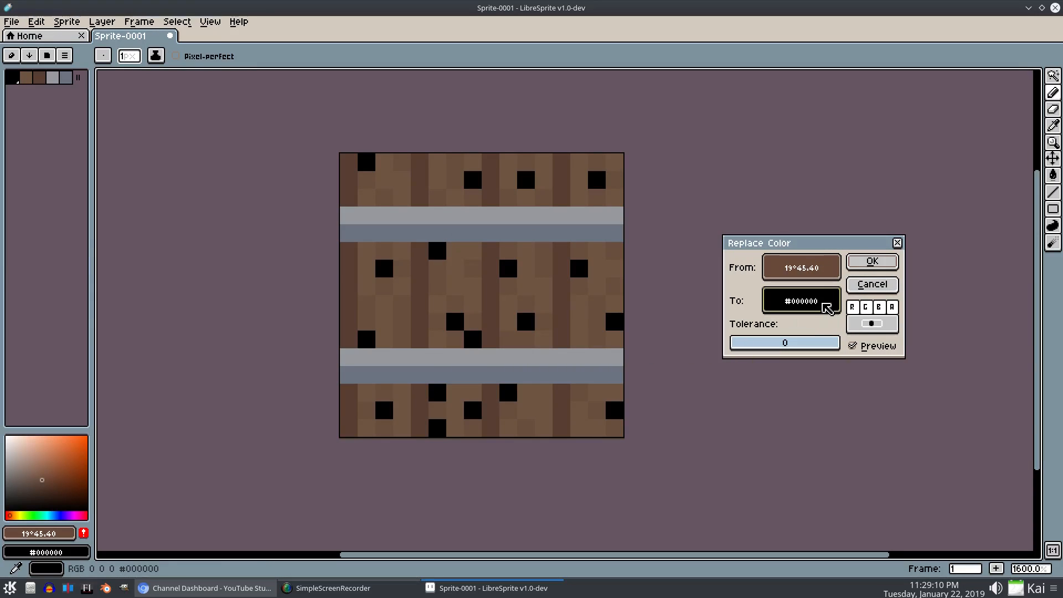
drag(826, 308, 829, 260)
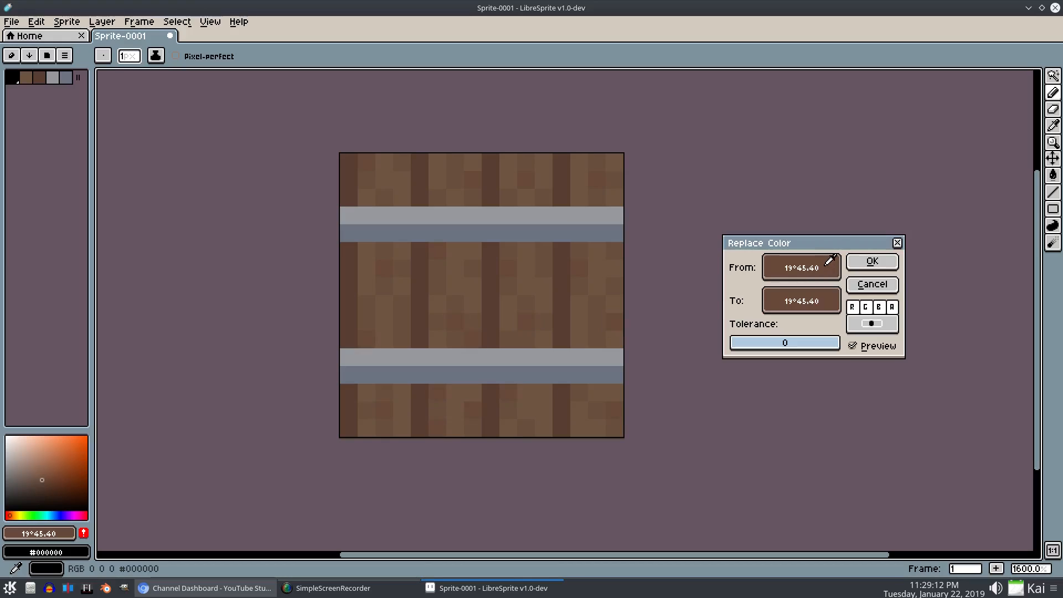
click(828, 303)
click(852, 382)
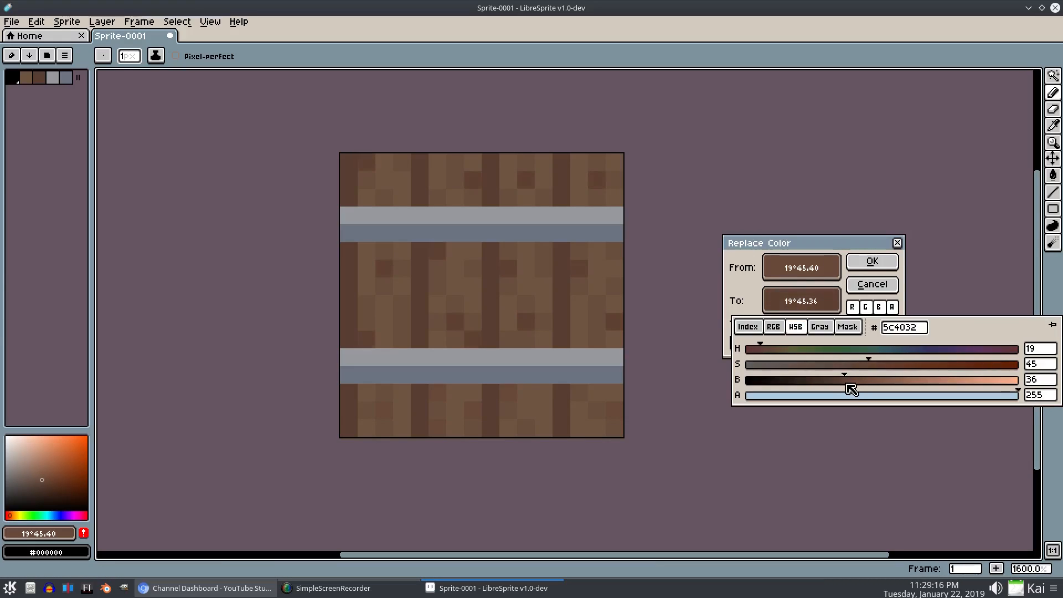
mouse_move(852, 383)
mouse_down()
mouse_move(853, 365)
mouse_move(867, 370)
mouse_up()
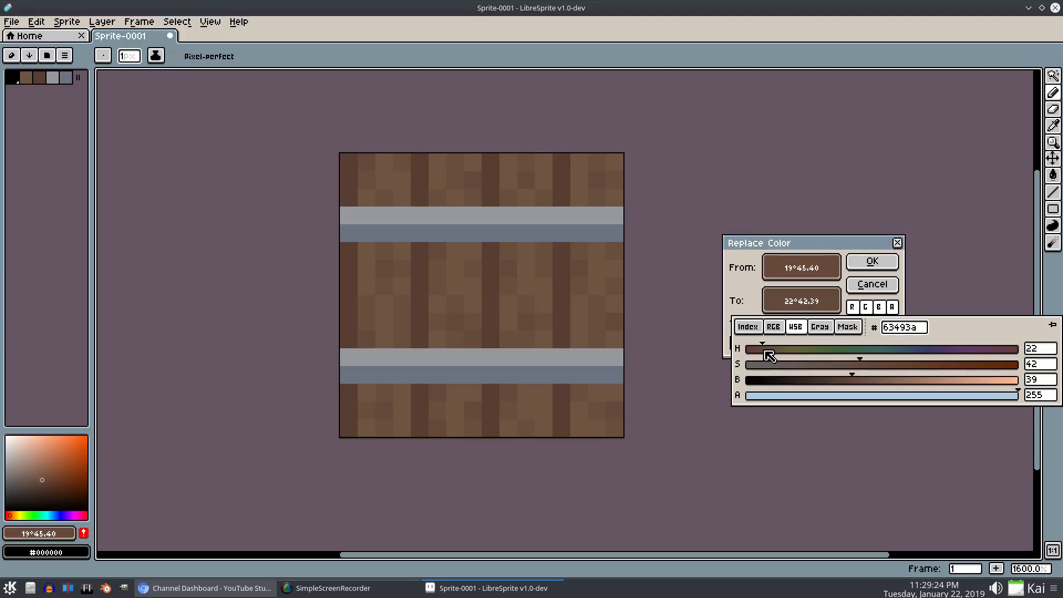
click(881, 268)
scroll(568, 360, down, 4)
scroll(571, 365, up, 6)
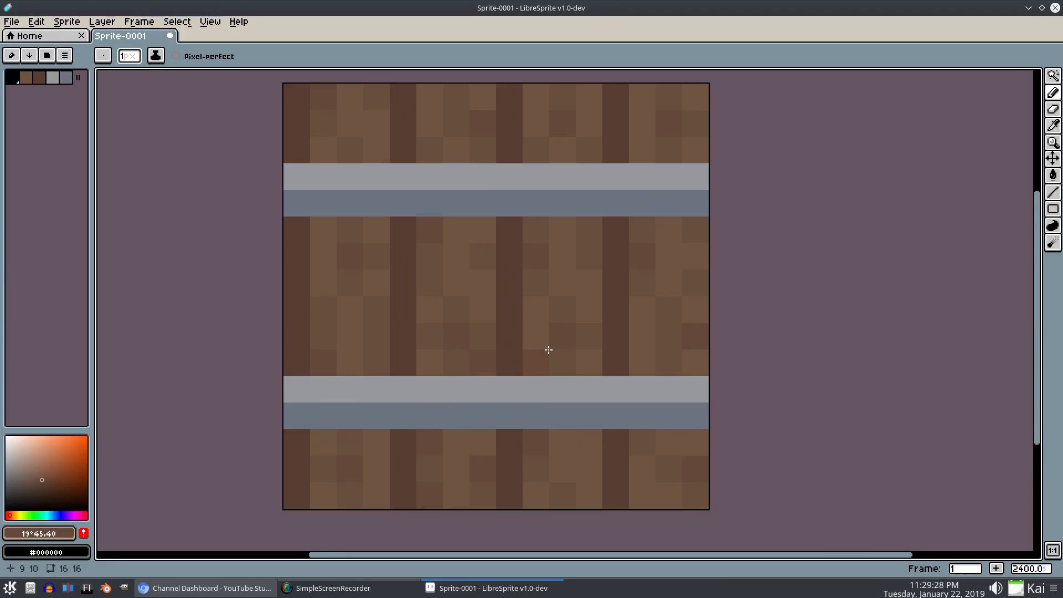
scroll(812, 348, down, 2)
Sample the dark brown of the plank dividers and open a colour replacement for it with #583d30 as the starting replacement colour
key(i)
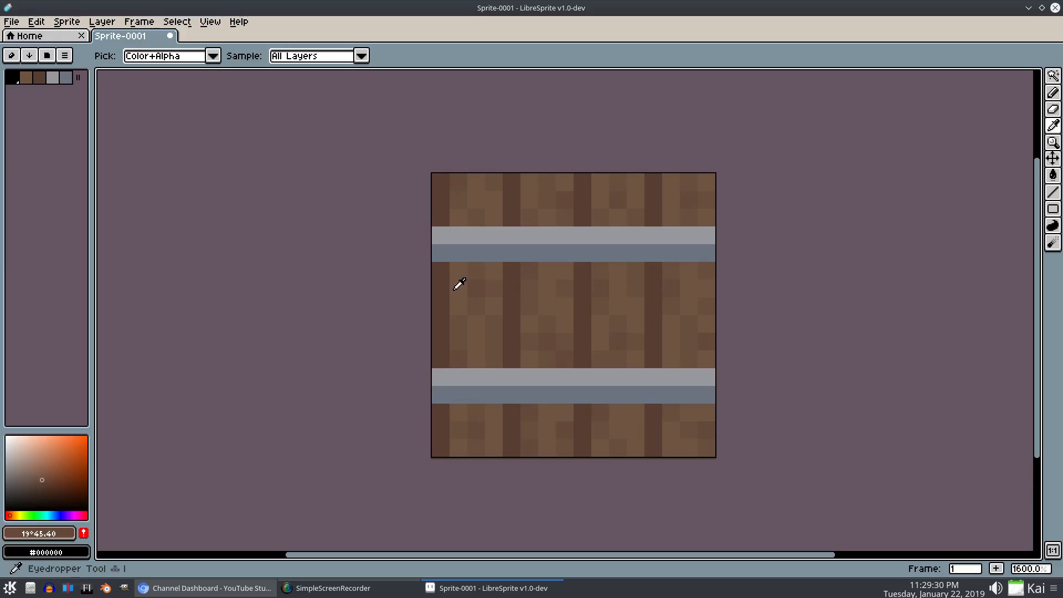
click(445, 287)
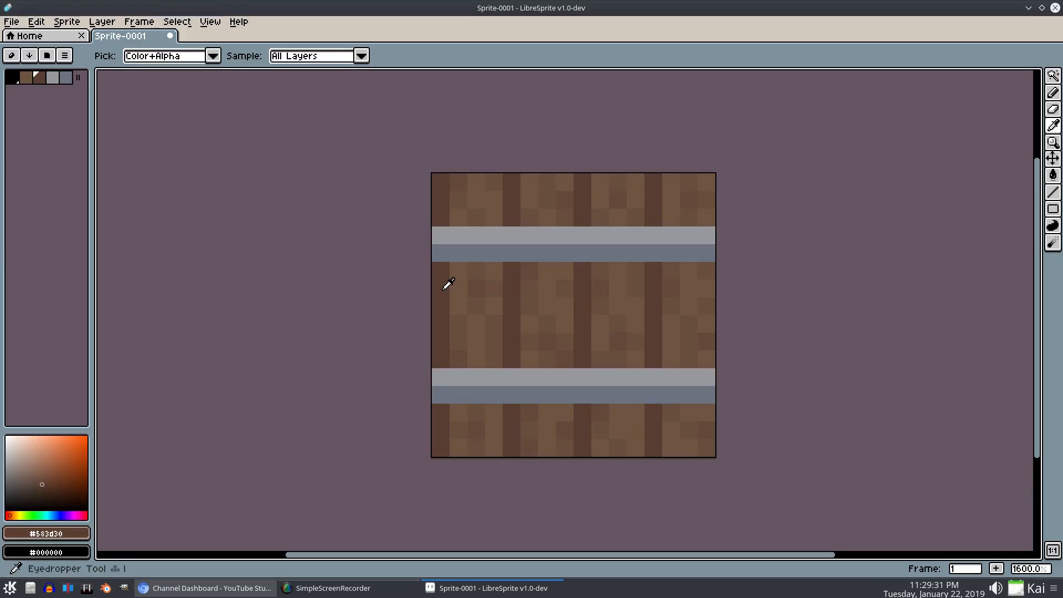
click(65, 22)
mouse_move(45, 26)
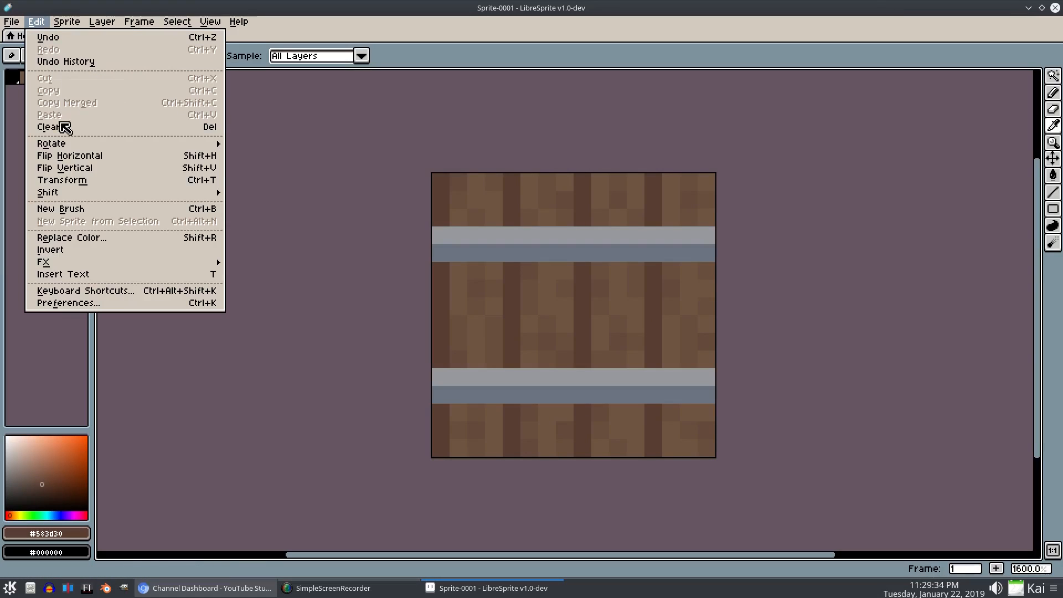
click(82, 238)
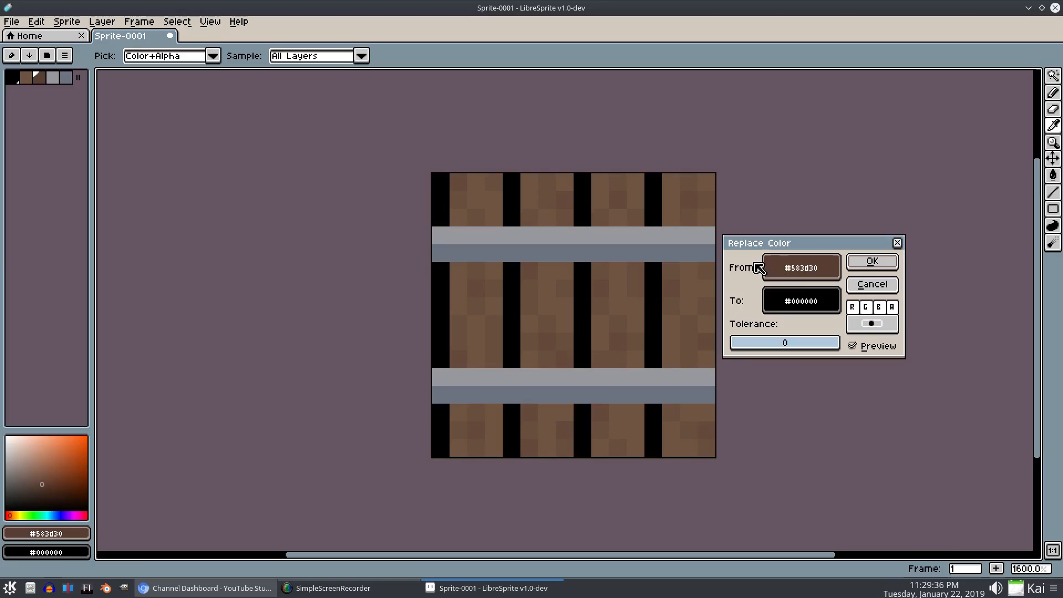
drag(820, 304, 827, 270)
click(825, 304)
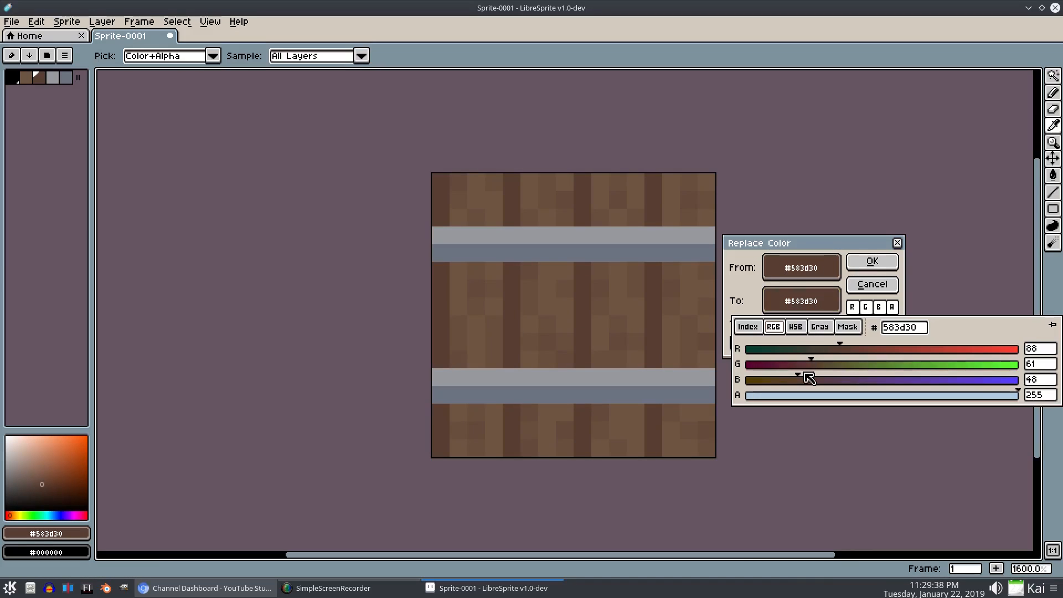
click(820, 338)
click(800, 335)
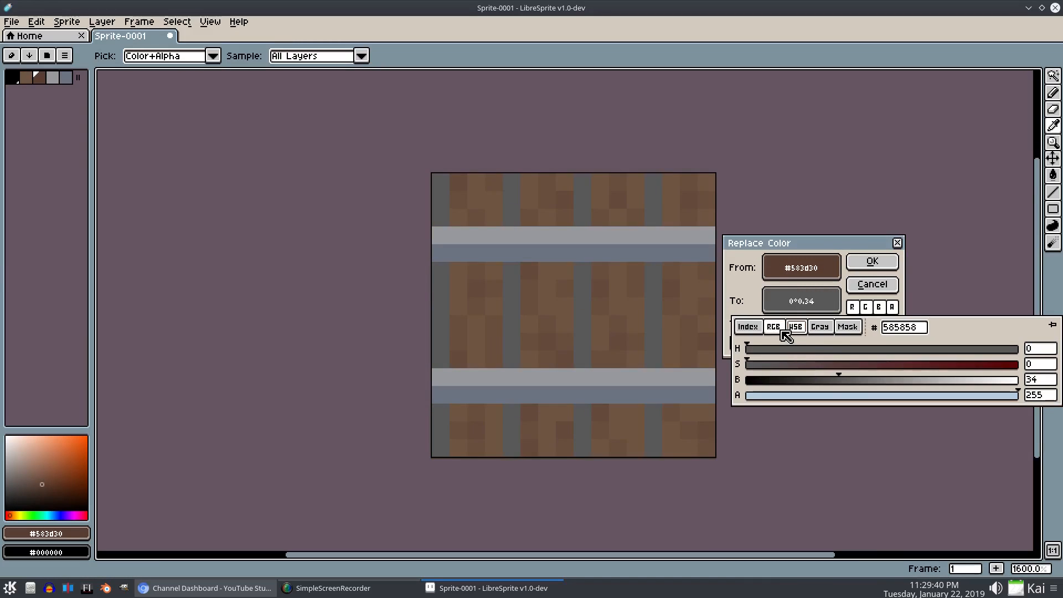
drag(816, 300, 823, 271)
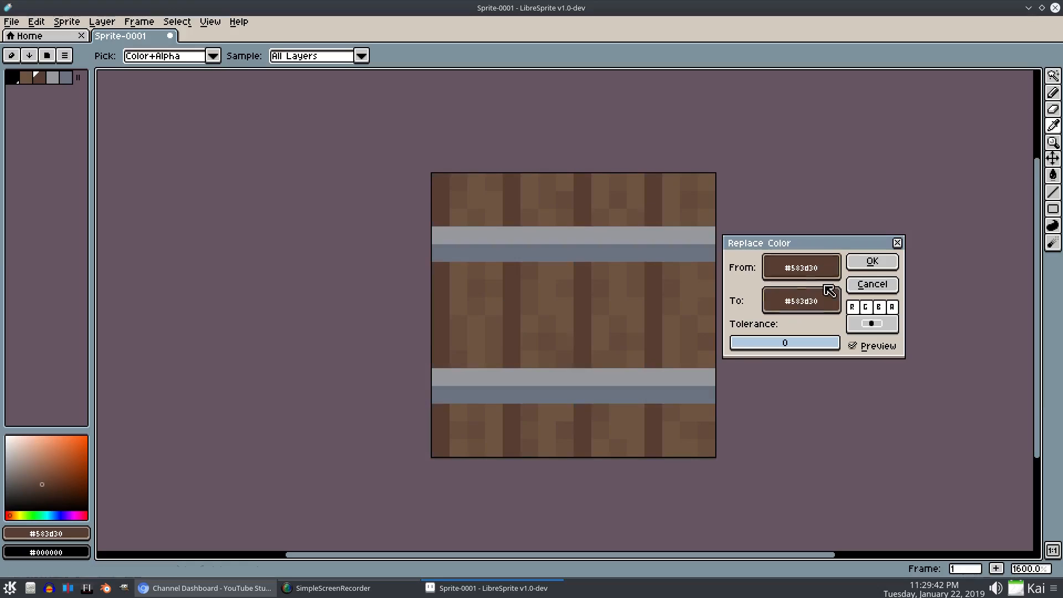
Replace the divider colour with a dark brown of hue 16°, saturation 40 and value 33
click(820, 300)
click(796, 327)
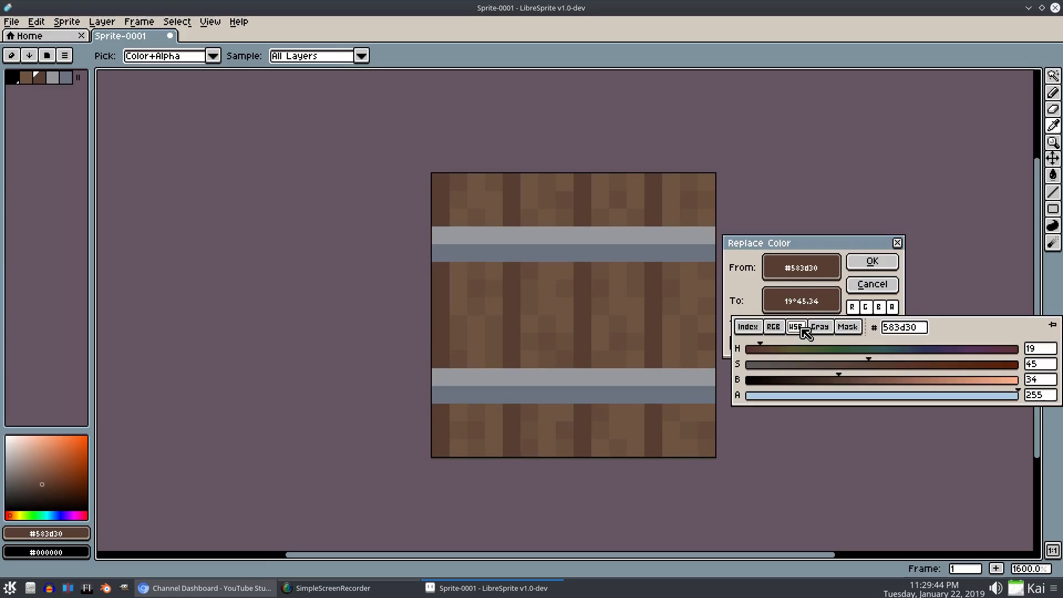
click(860, 366)
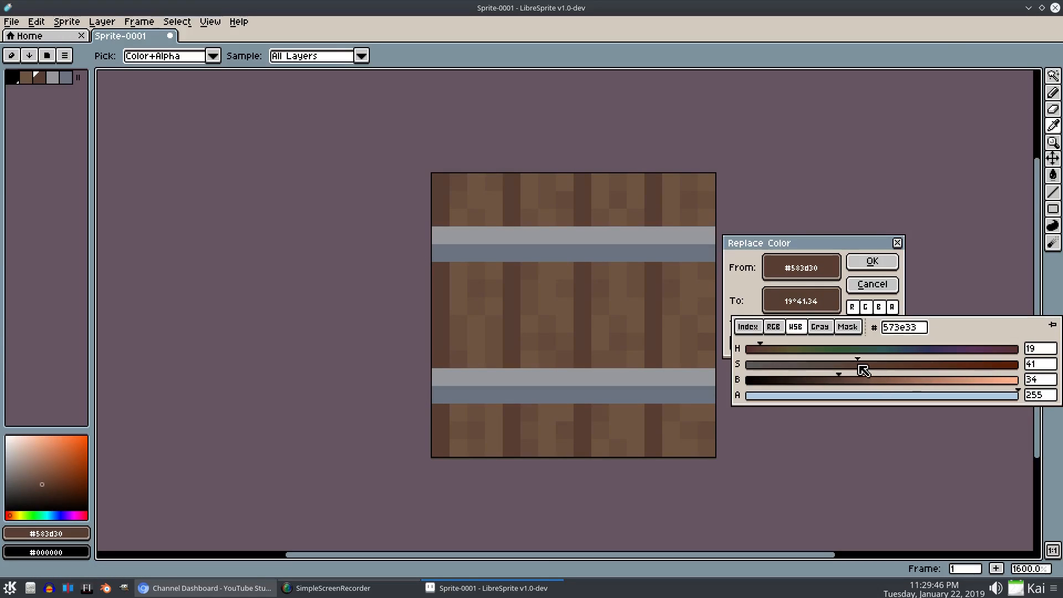
drag(852, 386, 842, 382)
drag(786, 353, 763, 356)
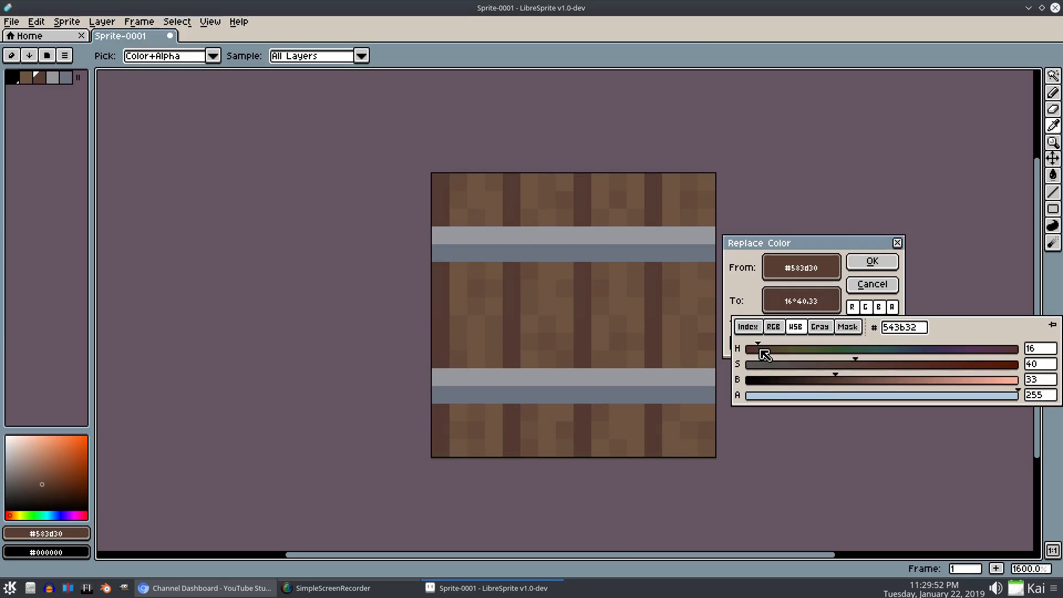
click(872, 262)
Sample the divider brown, darken it to hue 15°, saturation 42 and value 29, and paint irregular shading along the four dividers
click(449, 284)
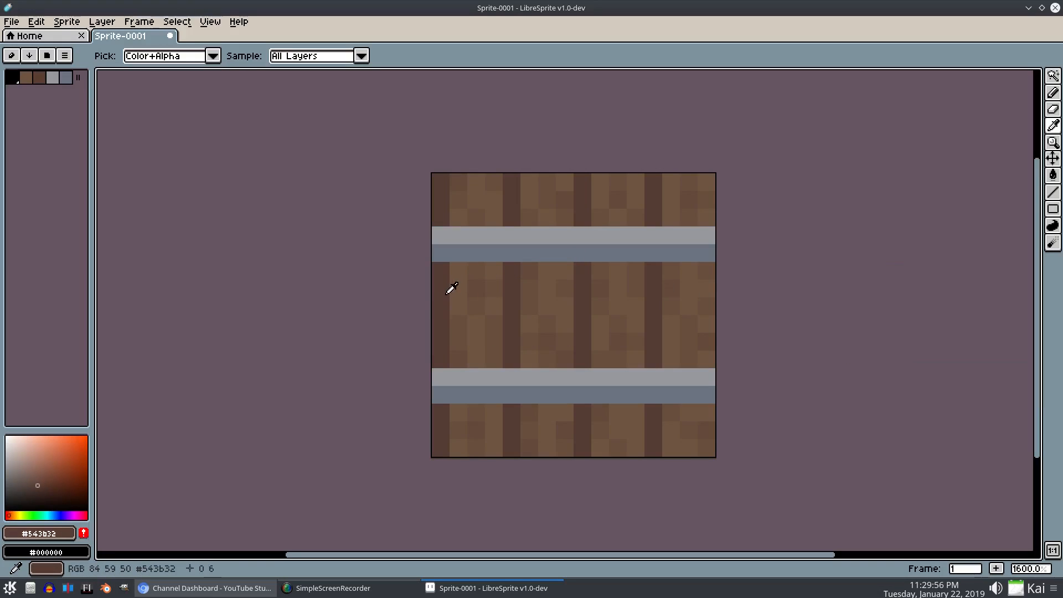
click(40, 487)
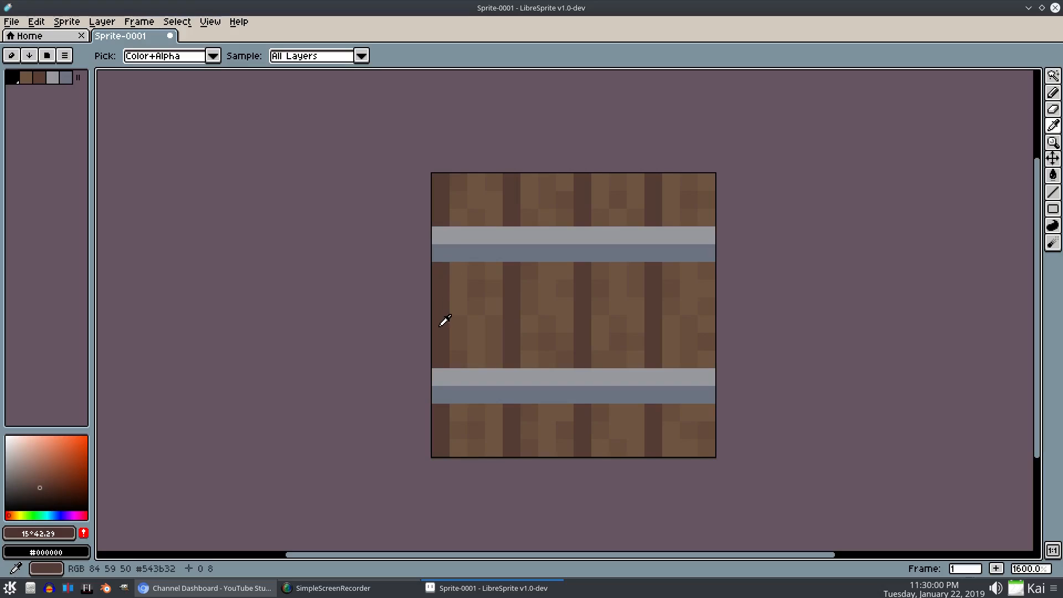
key(b)
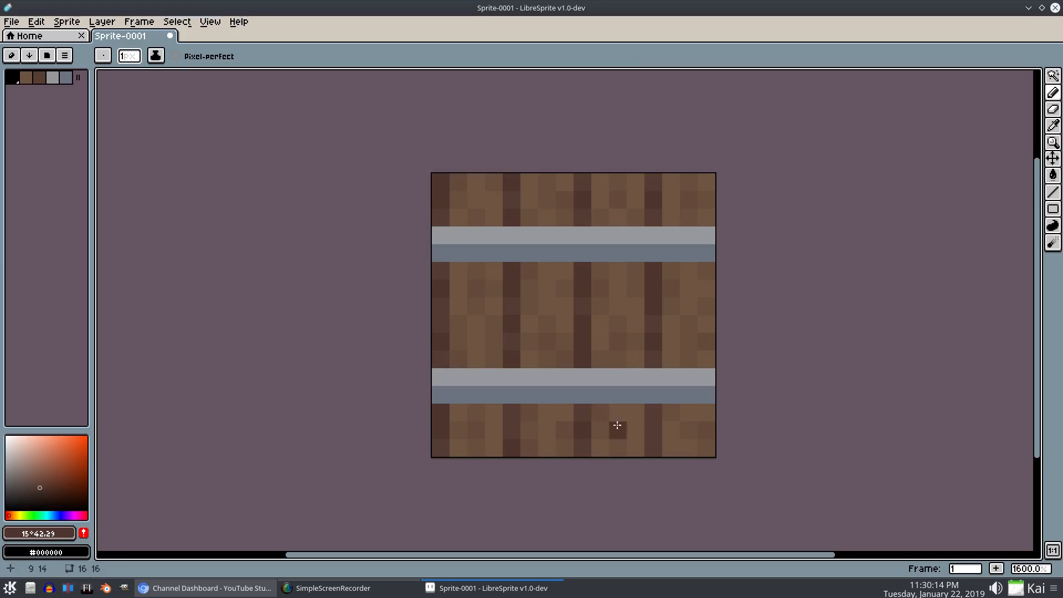
scroll(686, 395, down, 2)
scroll(670, 366, up, 2)
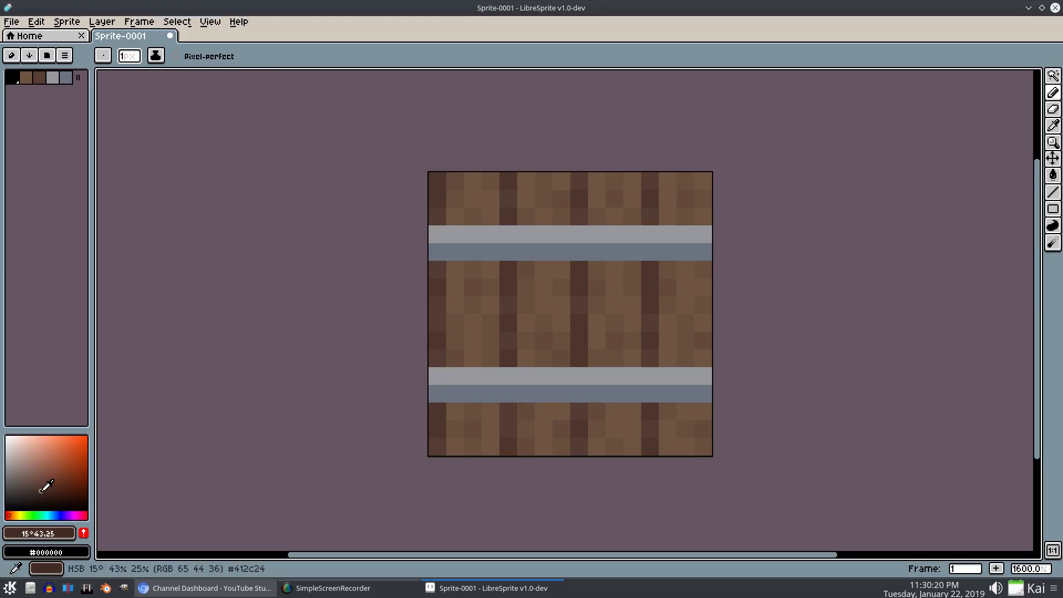
Add a few single-pixel accents to the dividers in a very dark brown of hue 15°, saturation 39 and value 22
click(35, 494)
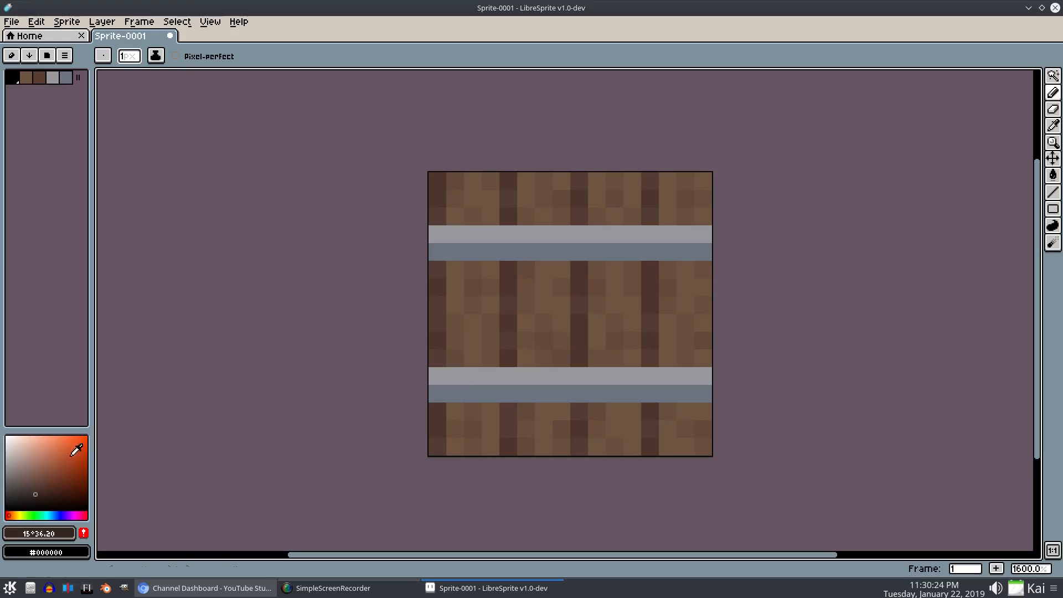
click(38, 492)
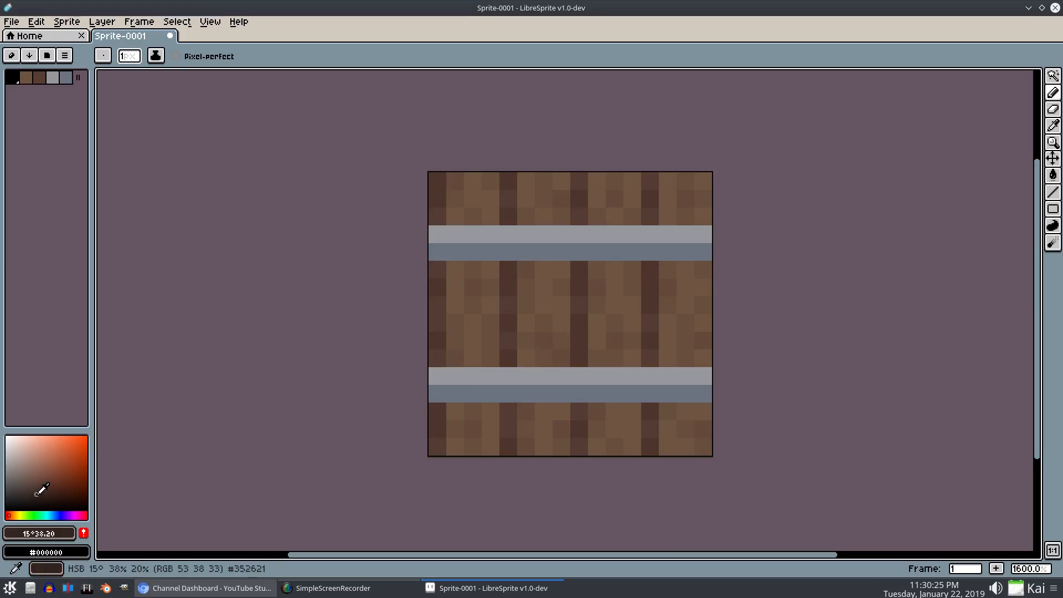
click(583, 335)
click(651, 271)
click(433, 181)
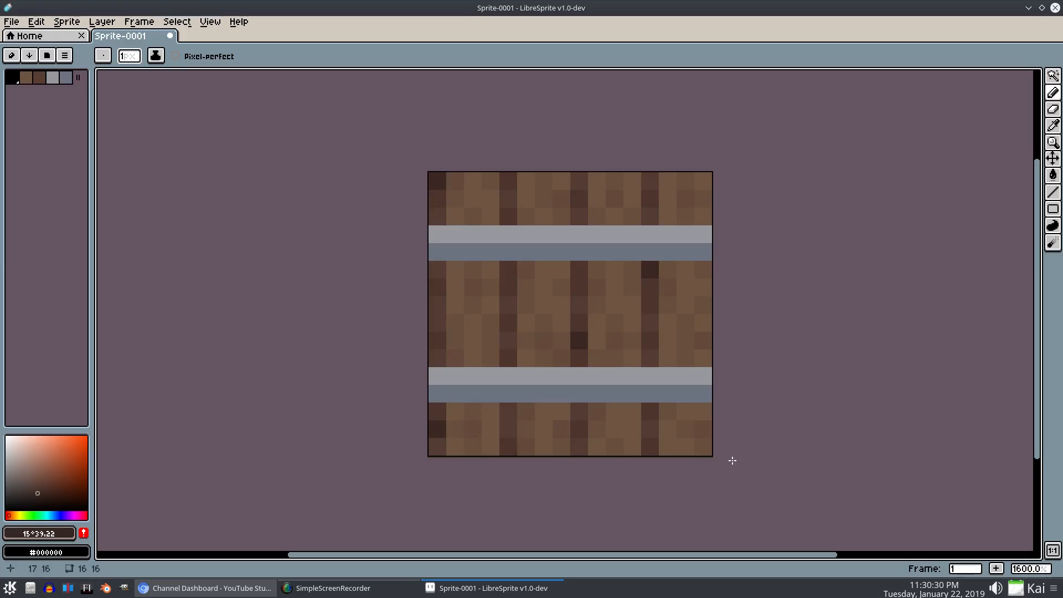
scroll(668, 312, down, 4)
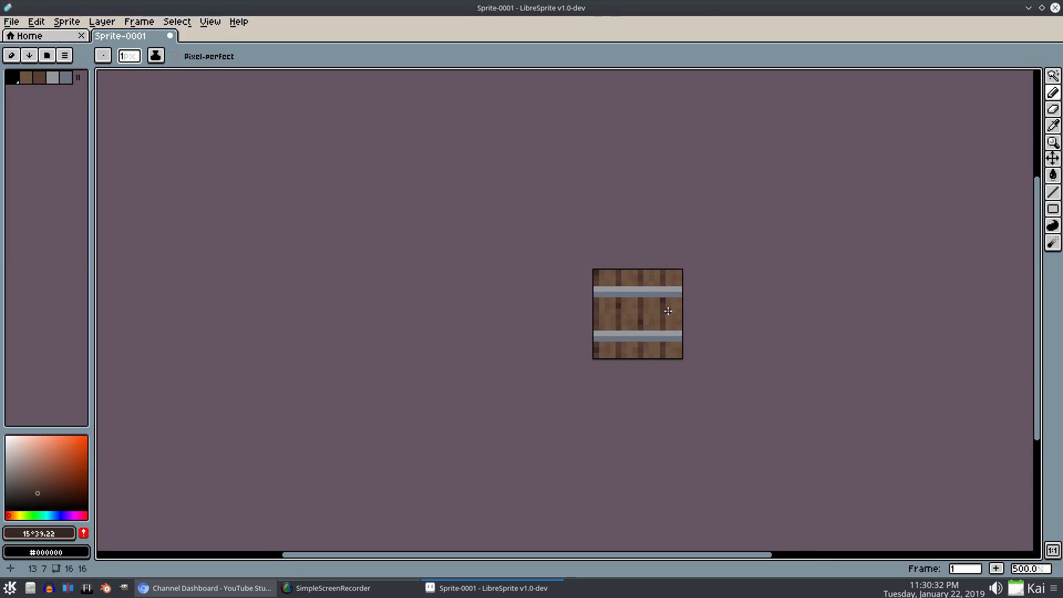
scroll(668, 311, up, 5)
click(477, 385)
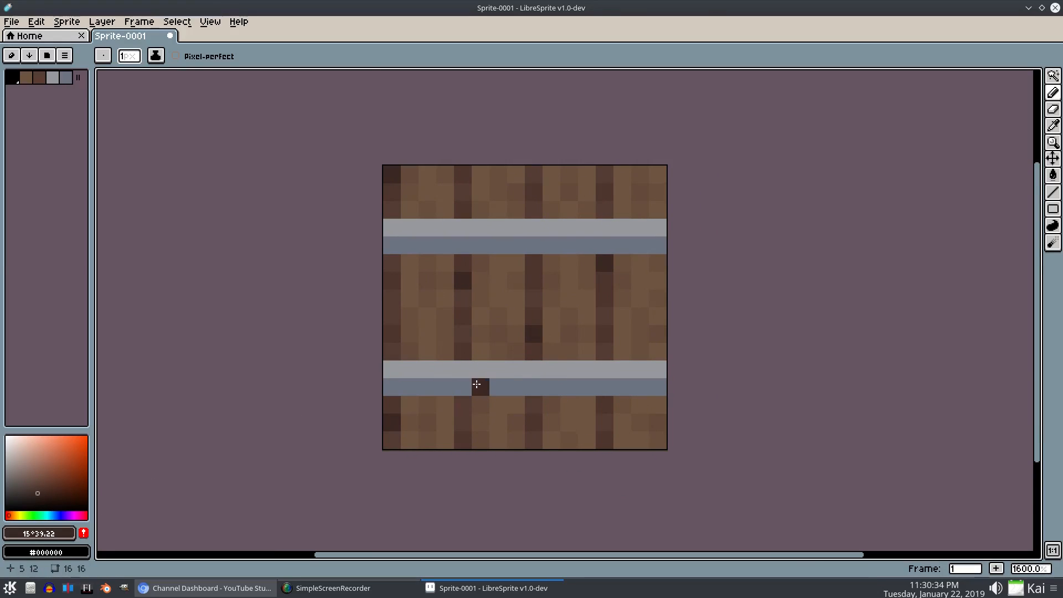
key(ctrl+z)
key(i)
click(475, 388)
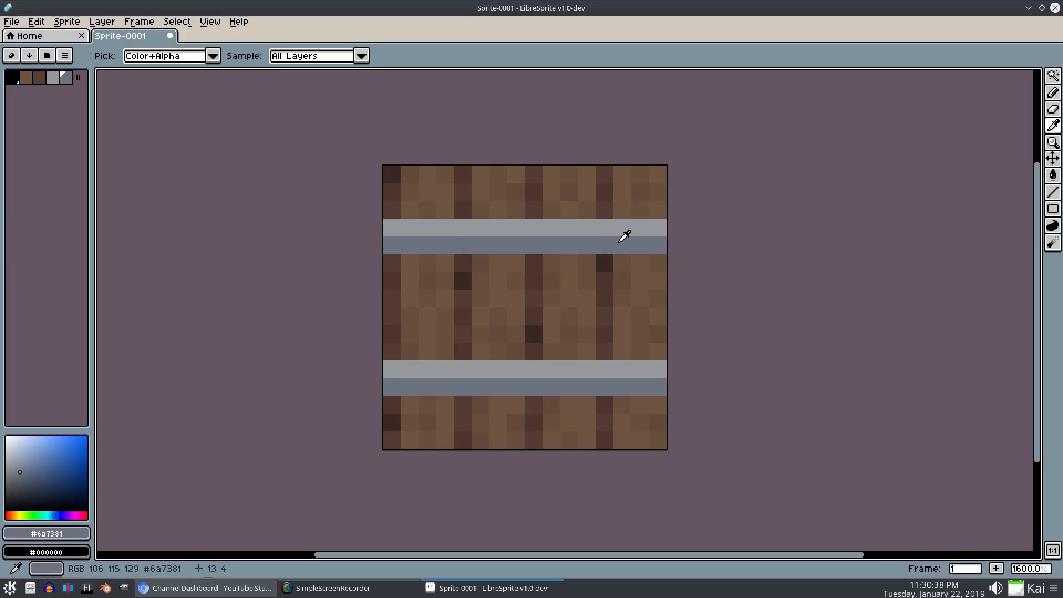
click(66, 22)
click(442, 230)
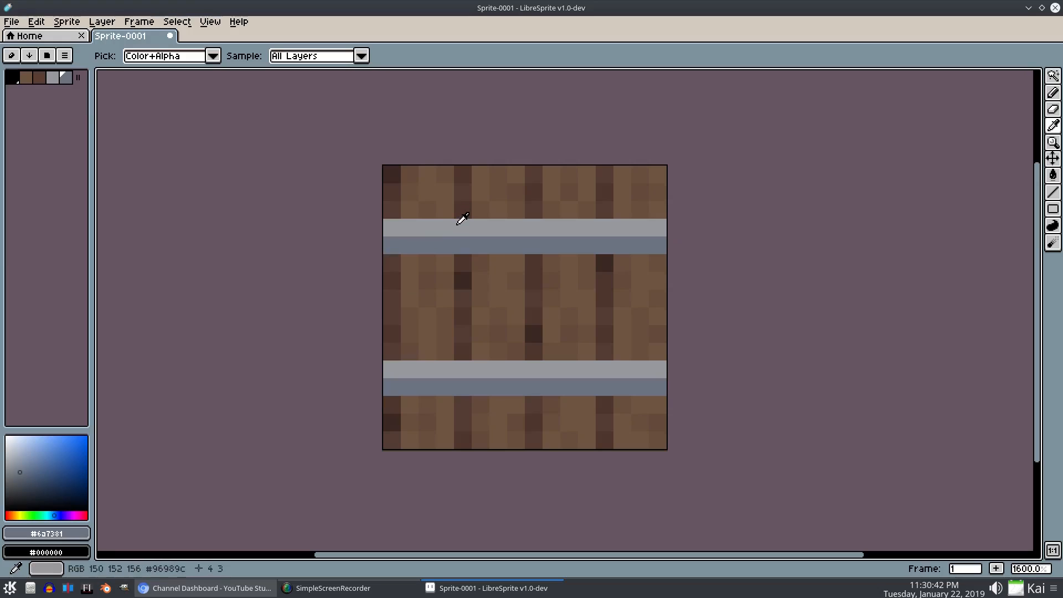
Sample the light grey of the metal bands and open a colour replacement for it with #96989c as the starting replacement colour
click(463, 219)
click(36, 21)
click(83, 244)
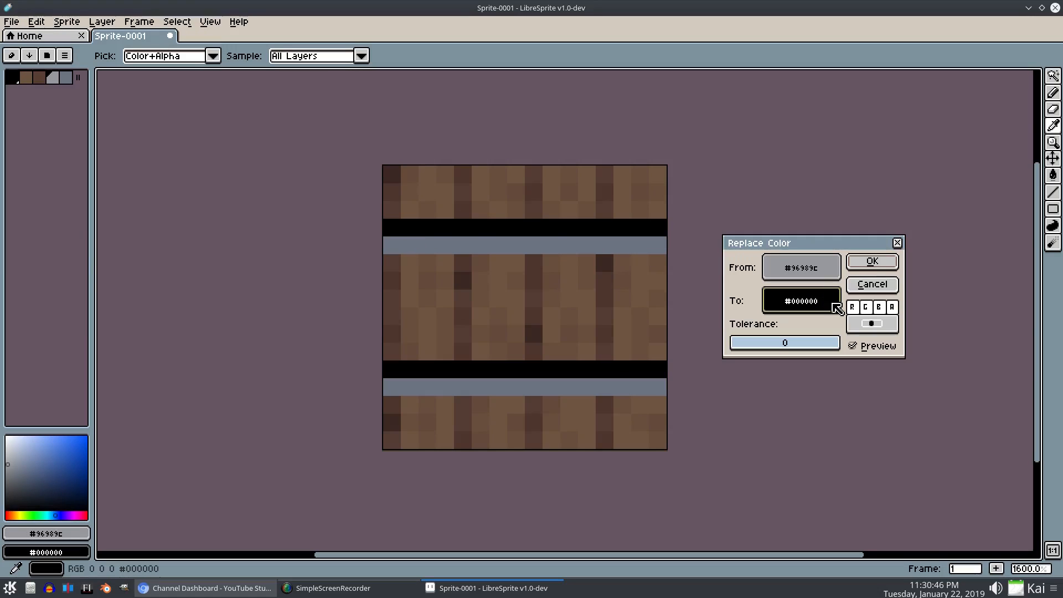
drag(837, 309, 840, 264)
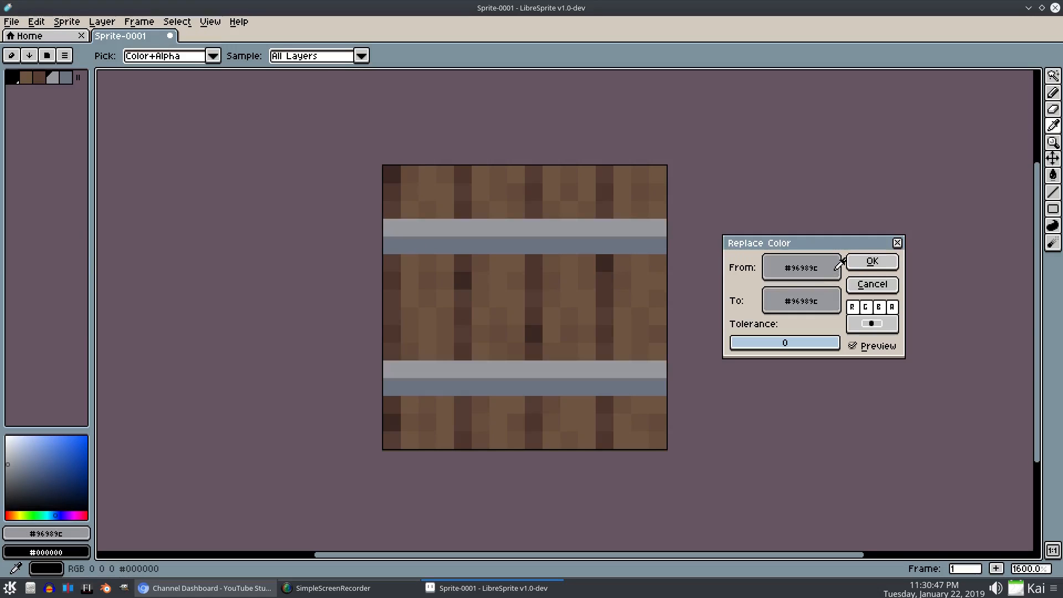
Replace the bands' light grey with a slightly bluer grey of hue 220°, saturation 8 and value 60
click(832, 305)
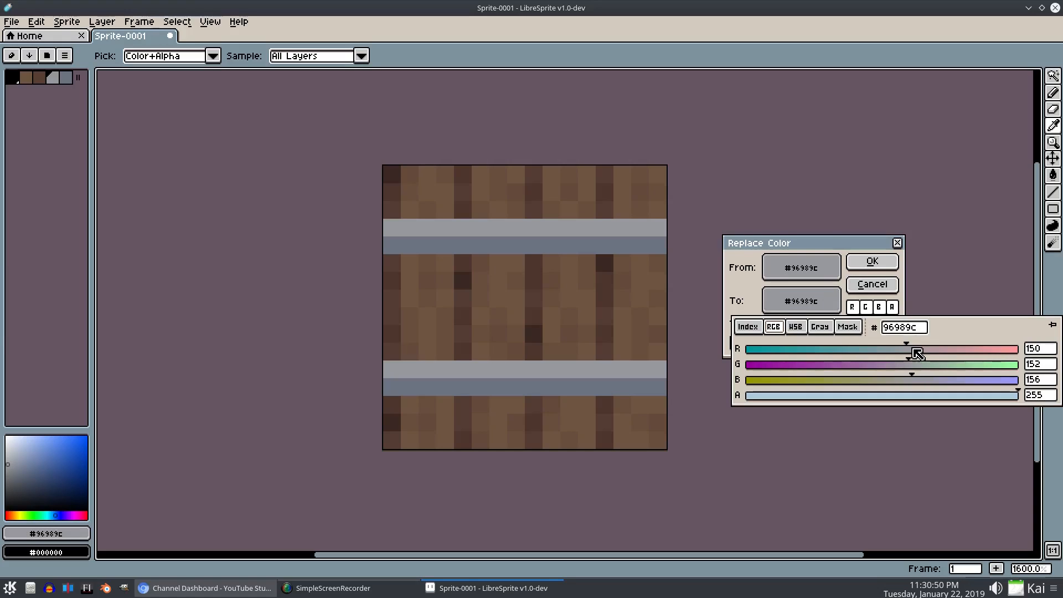
click(797, 327)
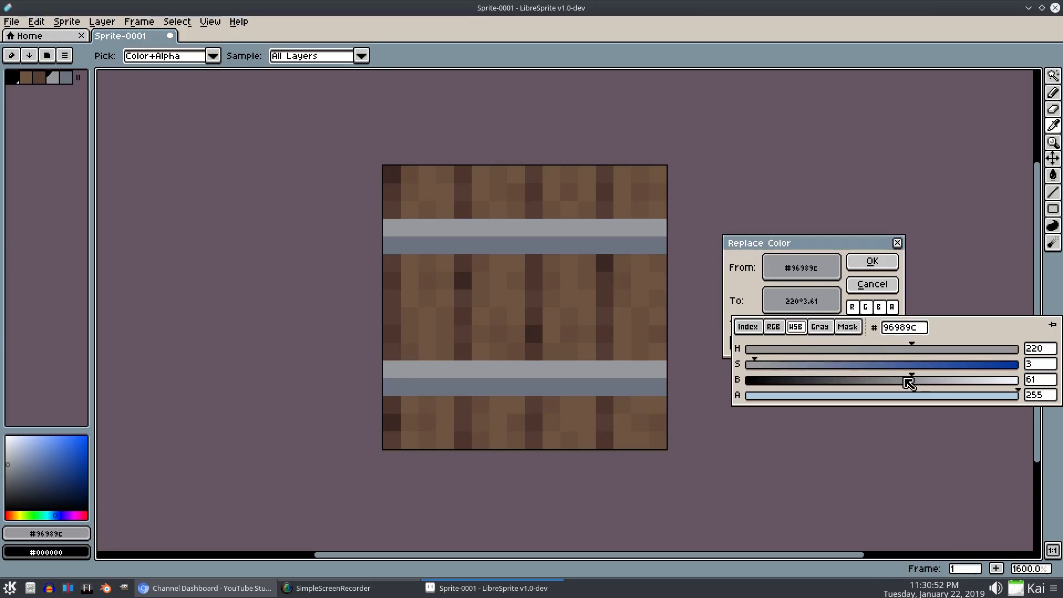
drag(907, 380, 899, 379)
click(773, 365)
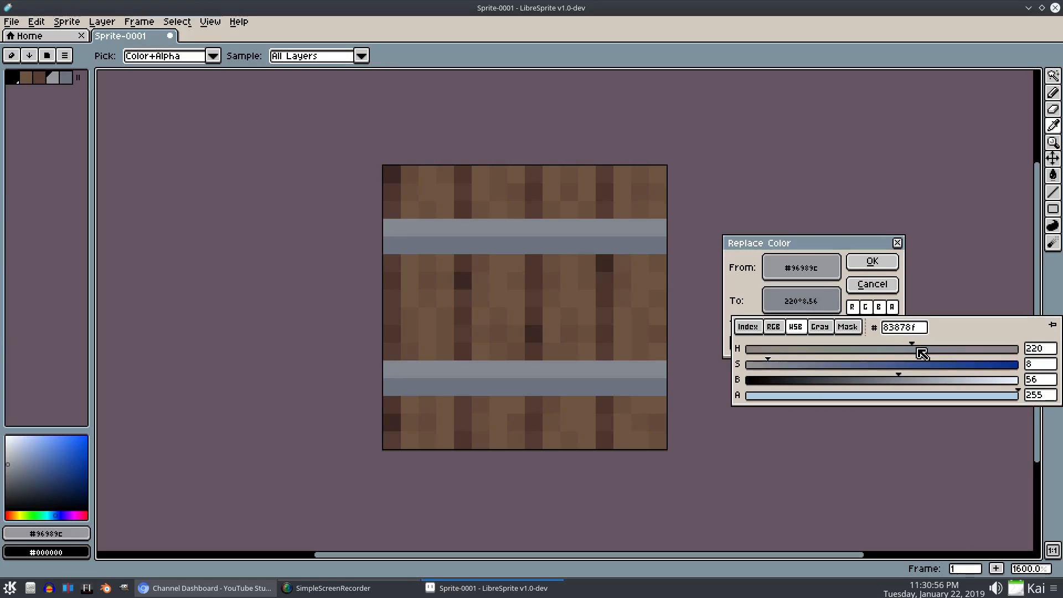
click(837, 307)
click(914, 380)
drag(913, 379, 910, 378)
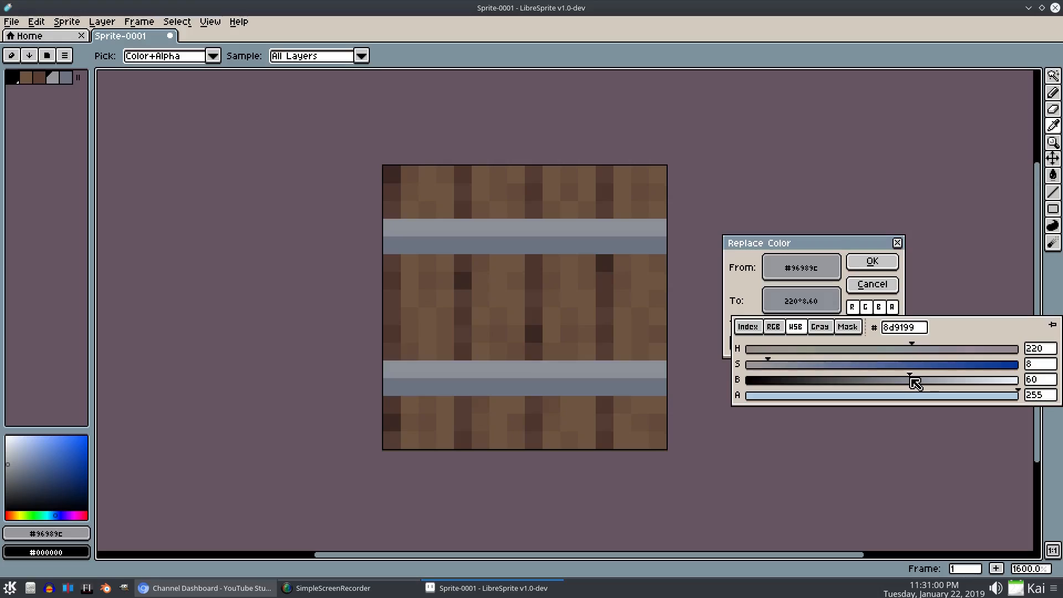
click(873, 263)
Mix a pale grey of hue 220°, saturation 4 and value 77 and paint broken highlights along the lower band's light row
scroll(550, 292, down, 6)
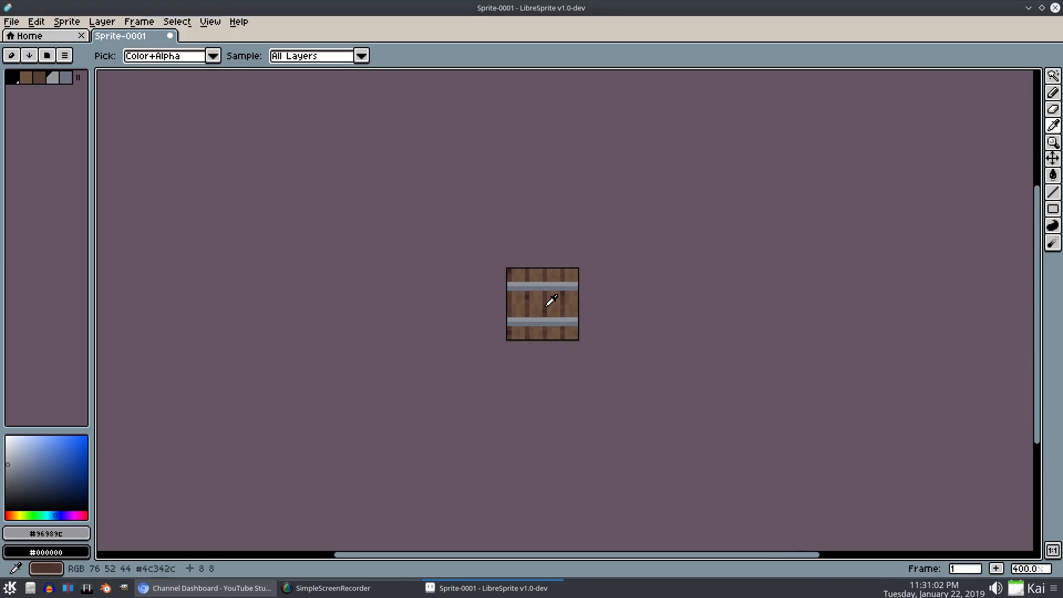
scroll(552, 303, up, 8)
scroll(552, 304, down, 1)
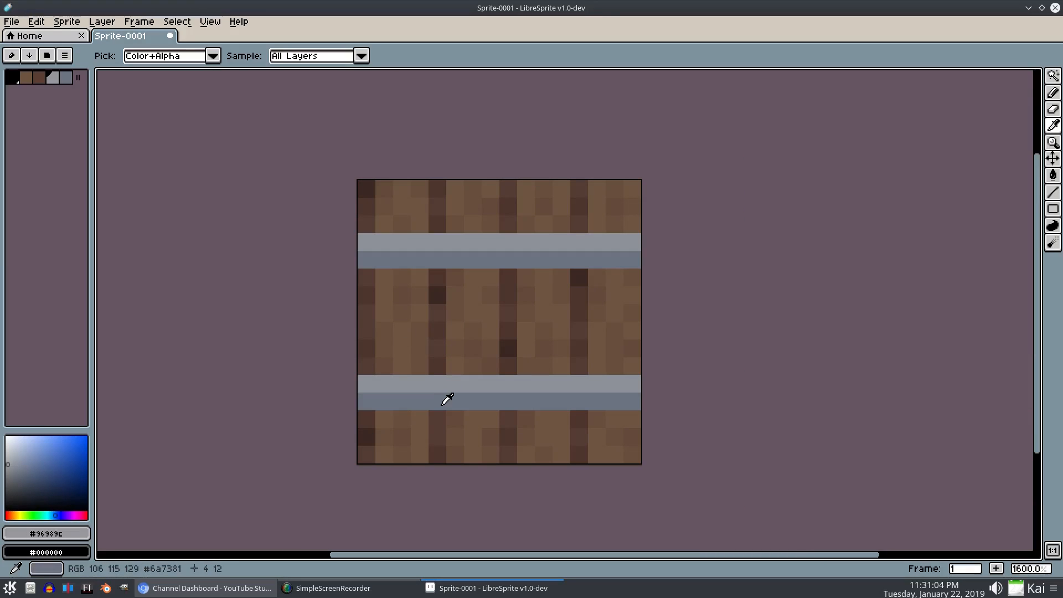
click(449, 380)
click(14, 447)
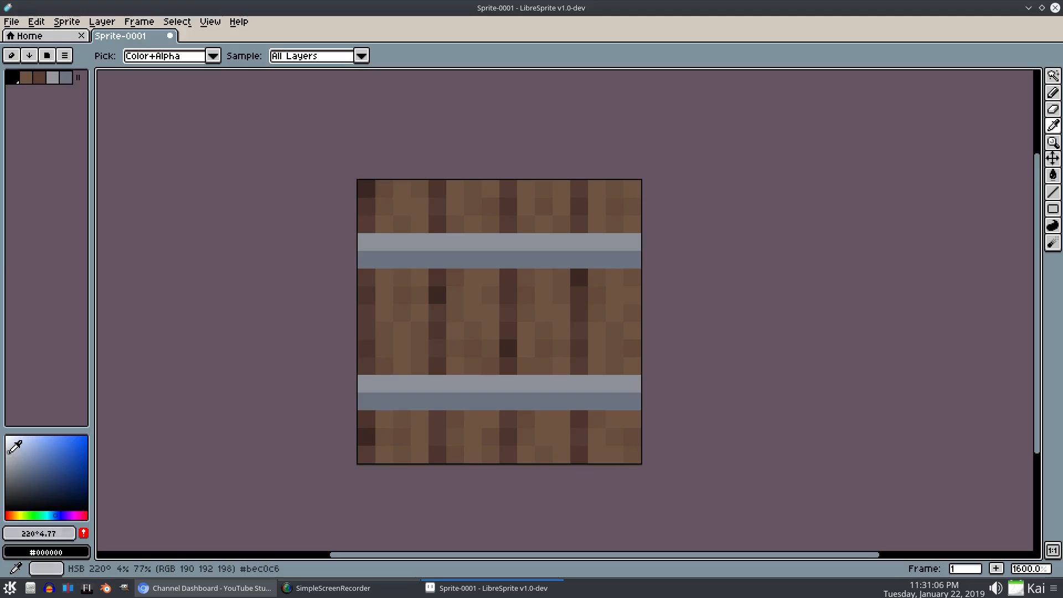
key(b)
click(405, 387)
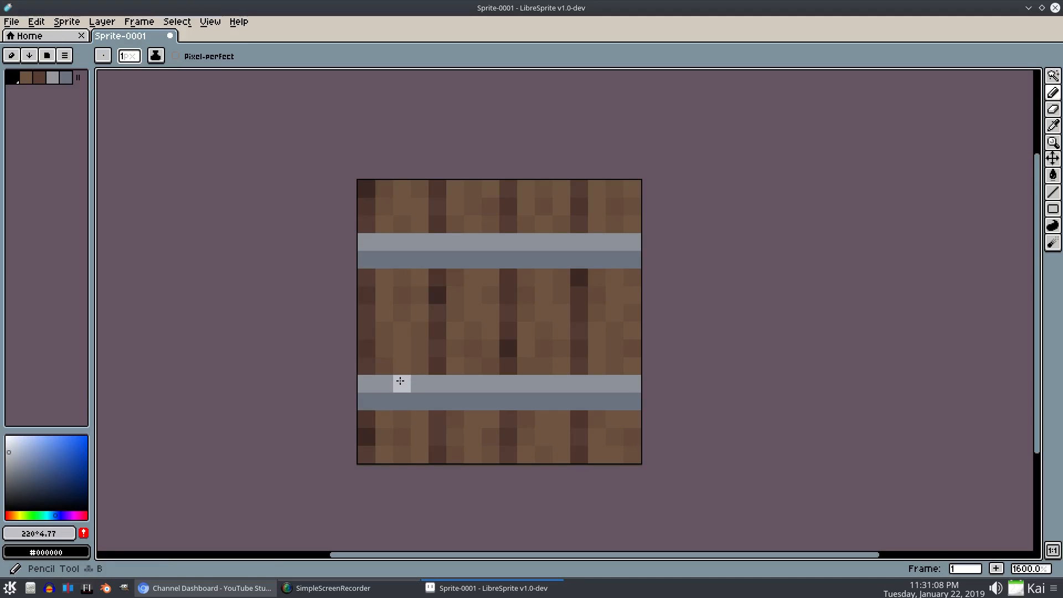
drag(399, 381, 615, 383)
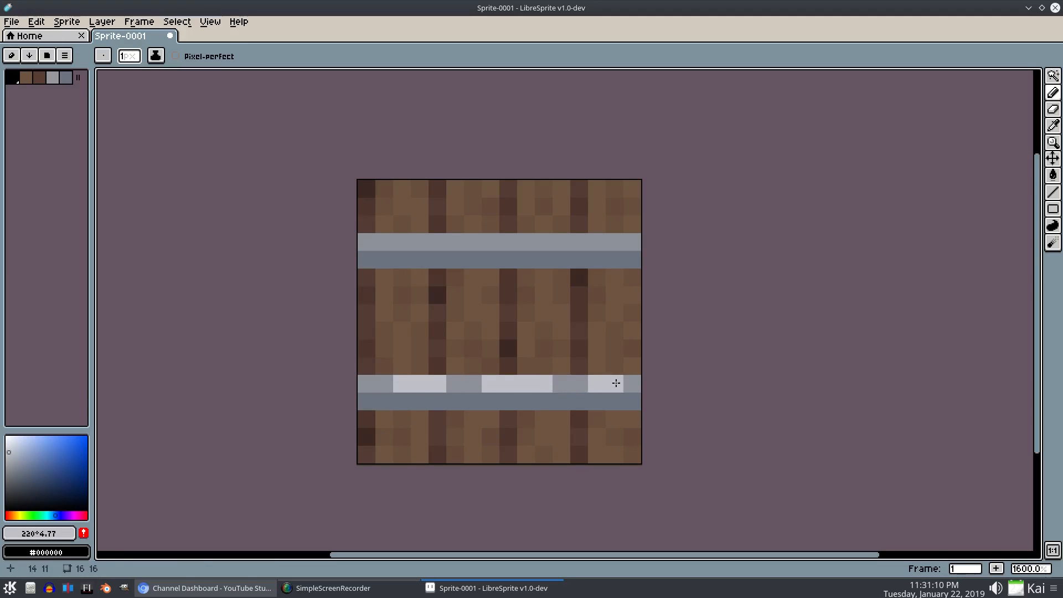
Paint irregular pale grey highlights along the light row of the upper metal band
drag(632, 242, 593, 242)
click(544, 242)
drag(493, 242, 481, 243)
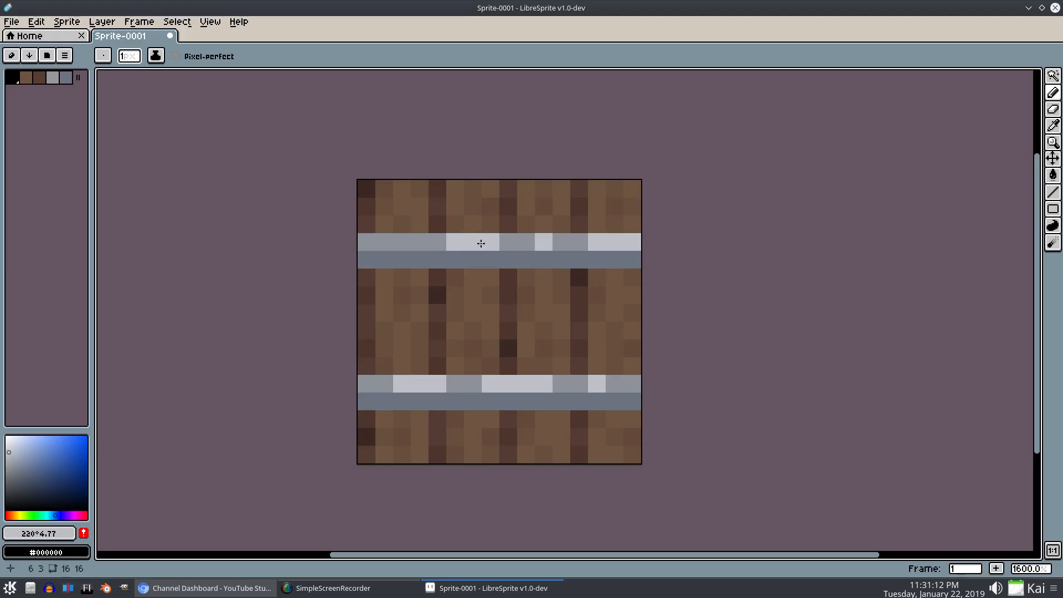
click(397, 245)
click(364, 242)
scroll(548, 365, down, 4)
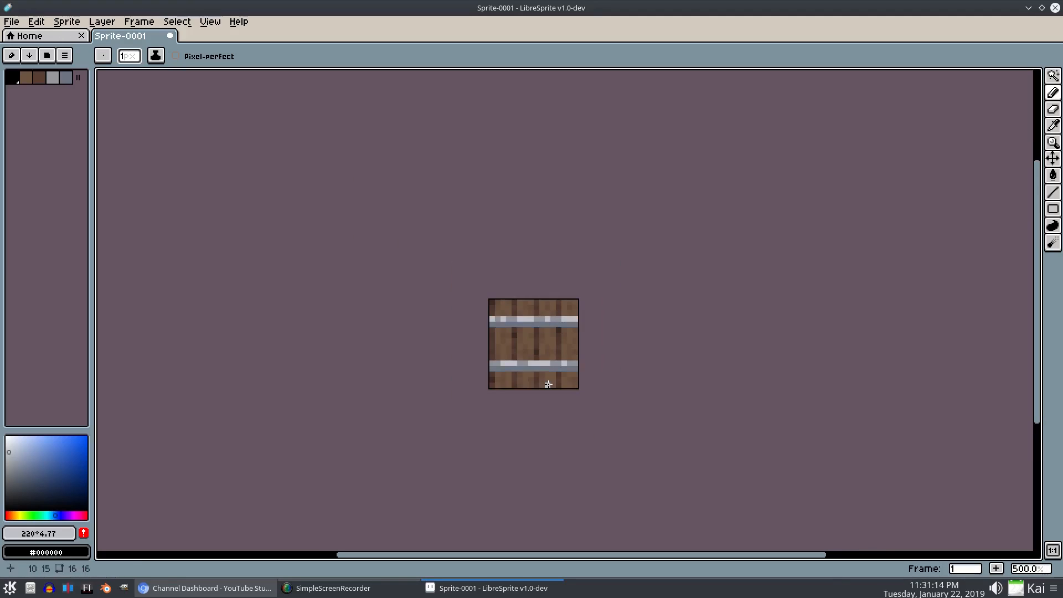
scroll(548, 384, up, 4)
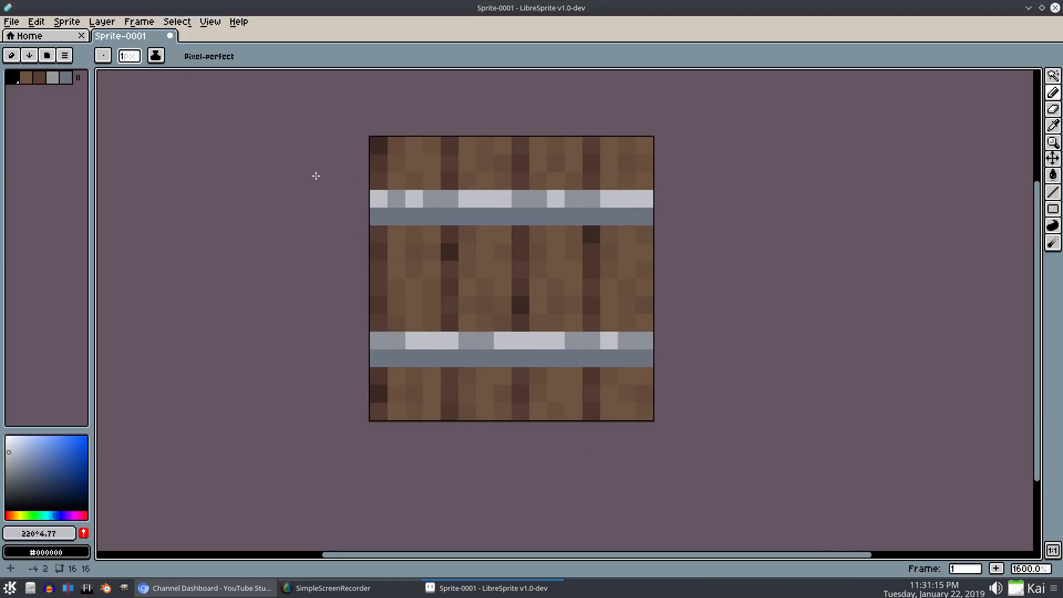
Replace the pale highlight colour on the bands with a softer grey of hue 220°, saturation 7 and value 65
click(67, 22)
mouse_move(36, 21)
click(71, 238)
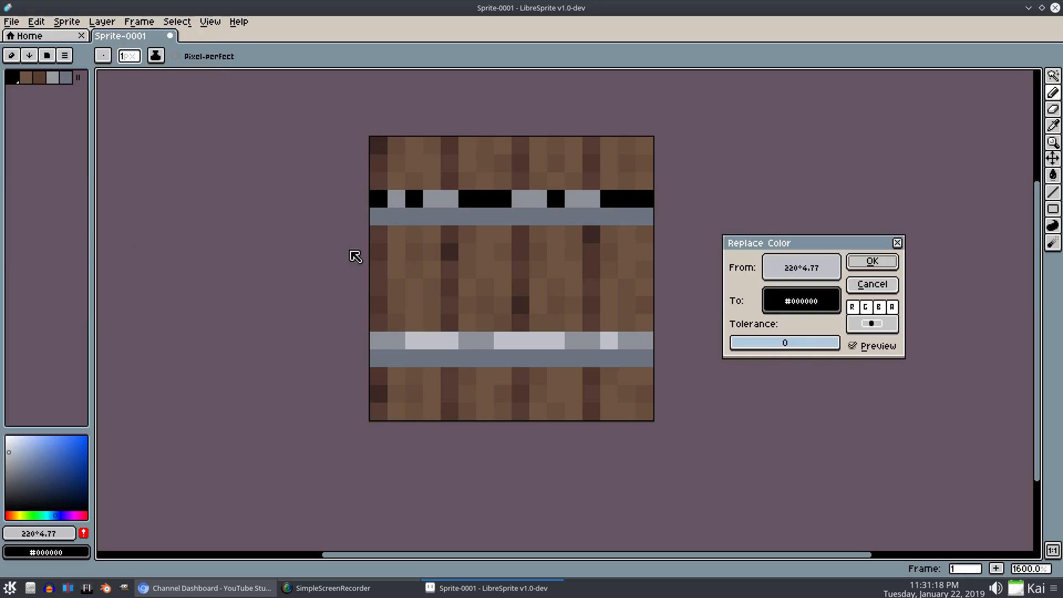
drag(803, 302, 824, 264)
click(824, 299)
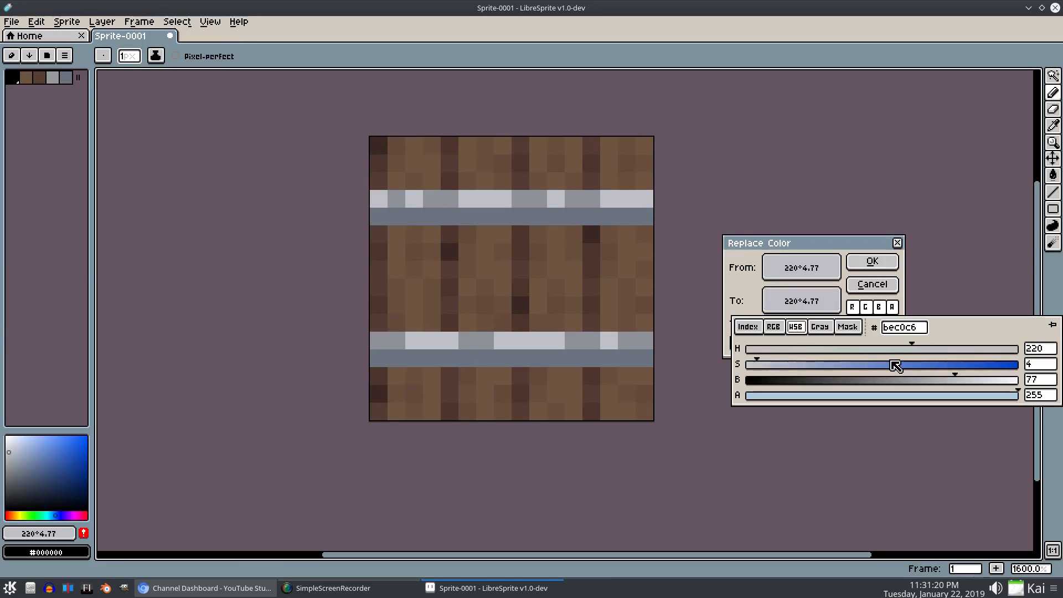
drag(952, 386, 929, 382)
drag(766, 365, 771, 371)
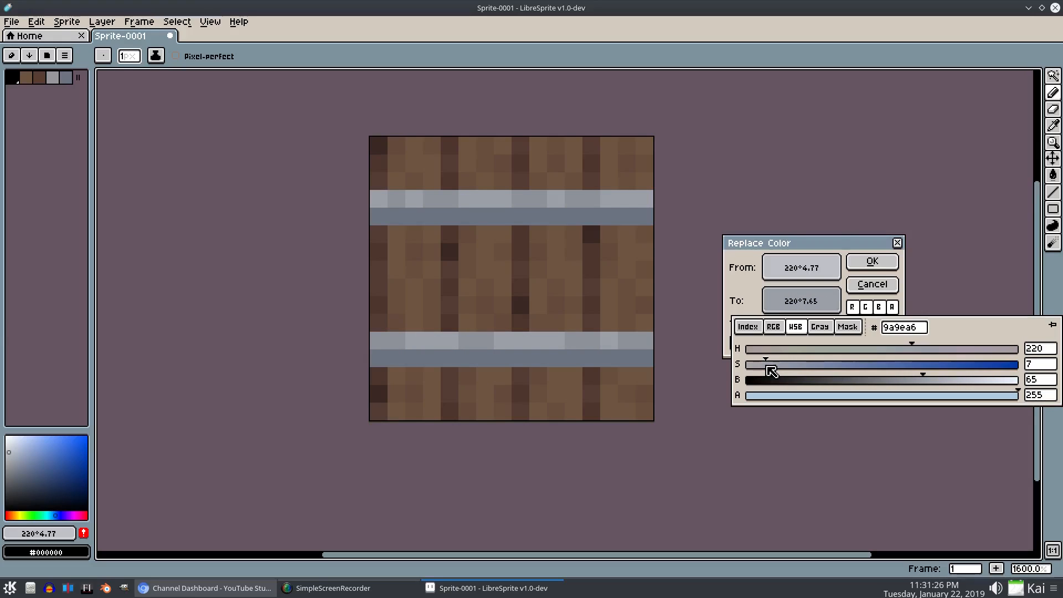
click(873, 262)
Sample the bands' dark blue-grey and shift it to hue 226°, saturation 19 and value 46 for pencil shading
scroll(508, 247, down, 3)
scroll(515, 252, up, 4)
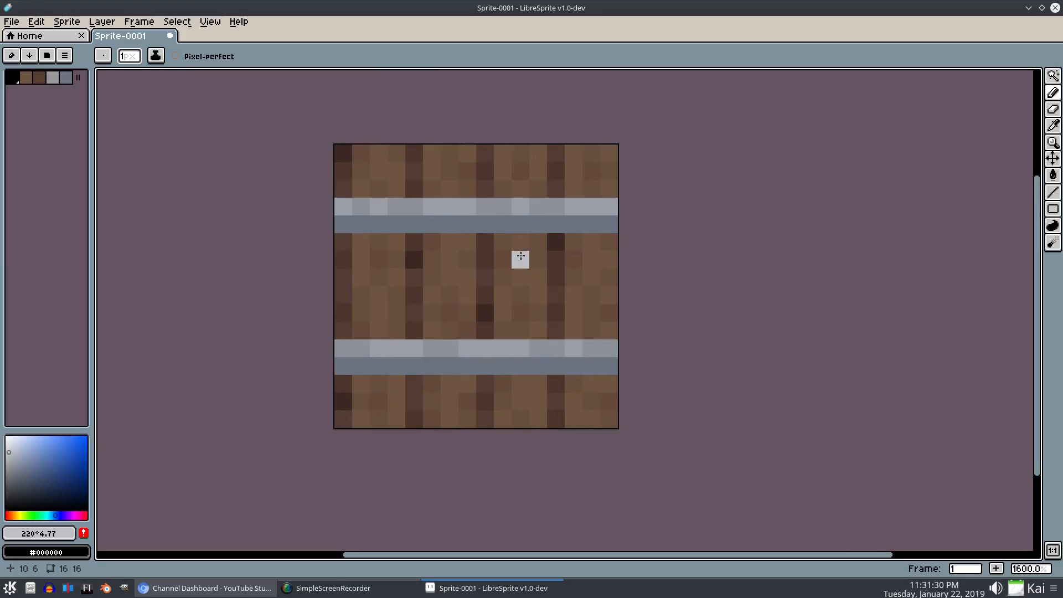
key(i)
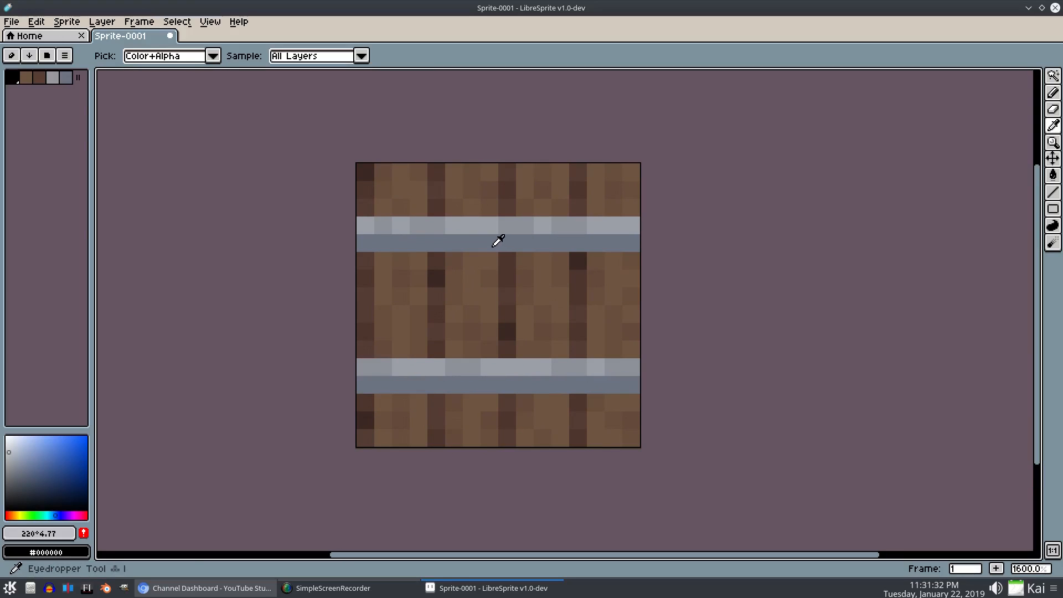
click(494, 241)
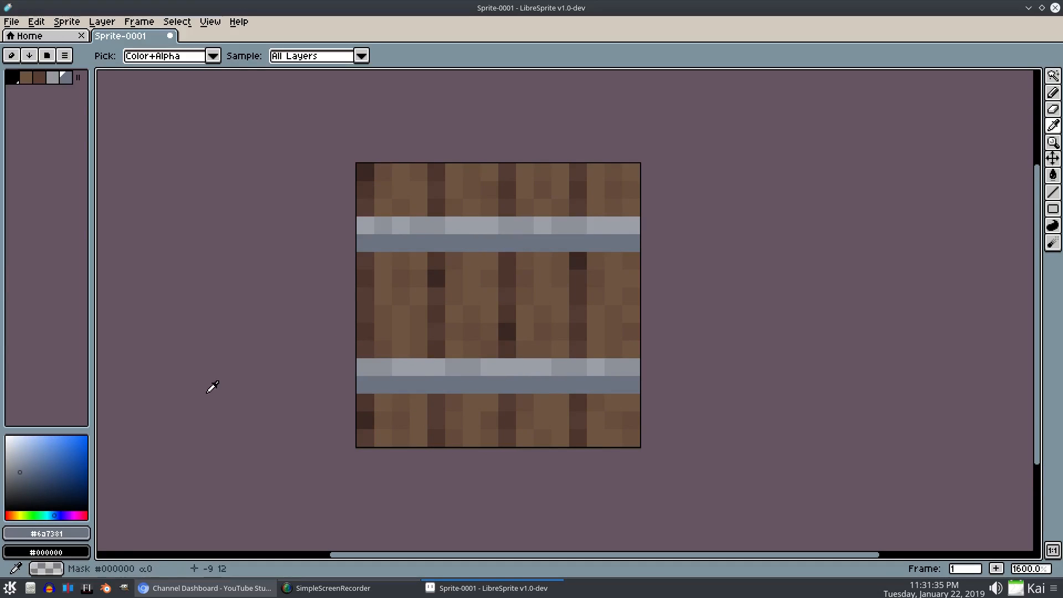
click(22, 474)
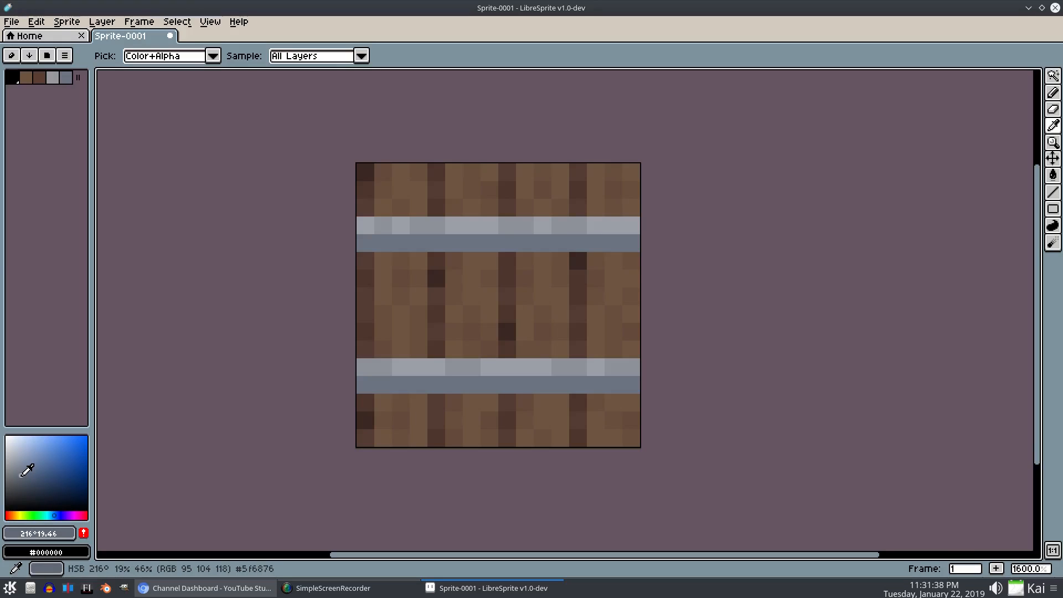
drag(54, 515, 55, 515)
key(b)
click(424, 247)
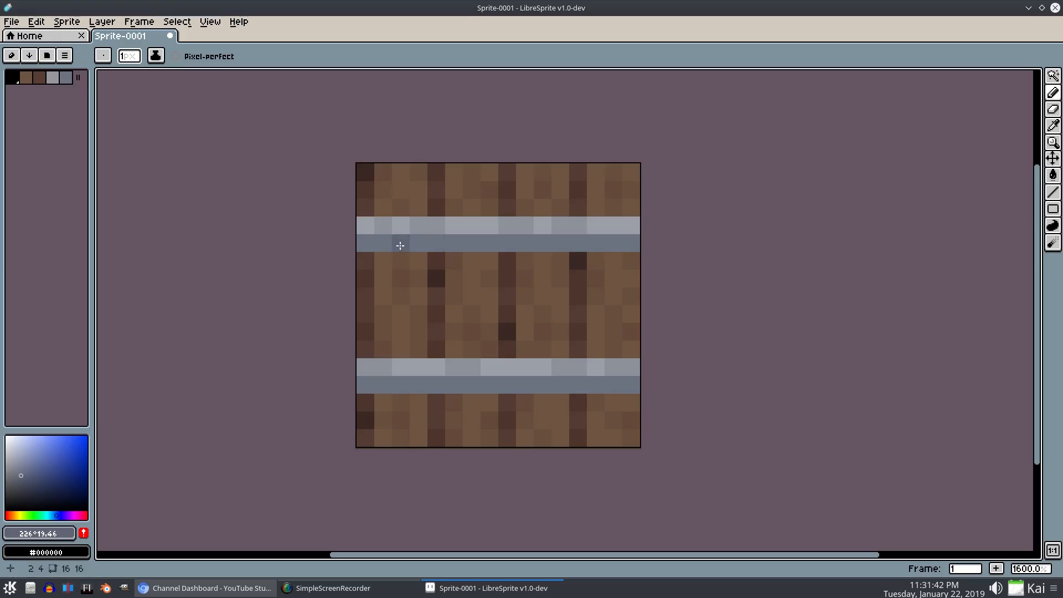
click(407, 245)
click(454, 245)
click(507, 246)
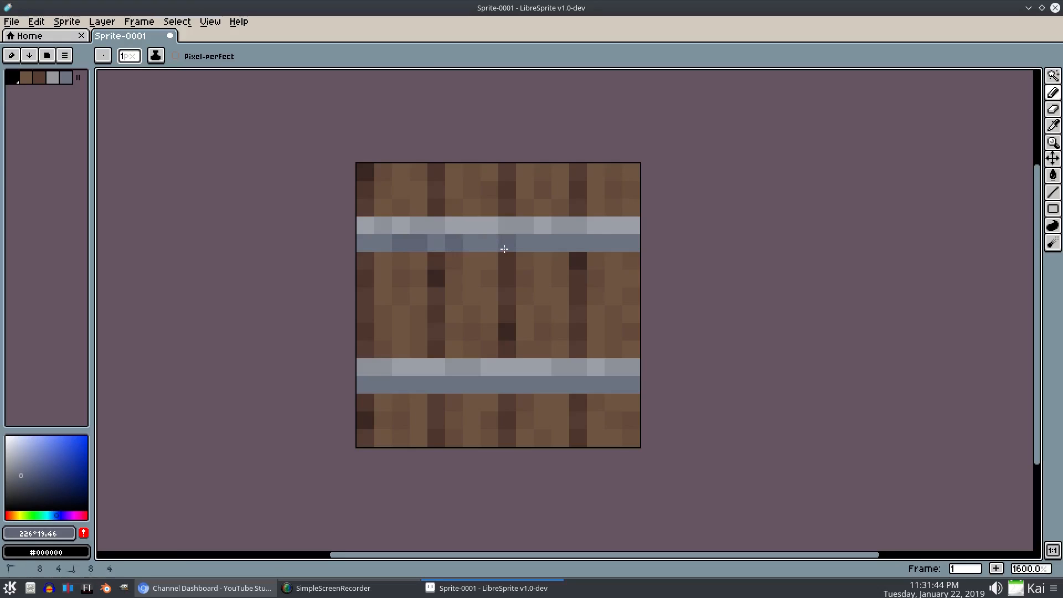
click(525, 246)
click(597, 246)
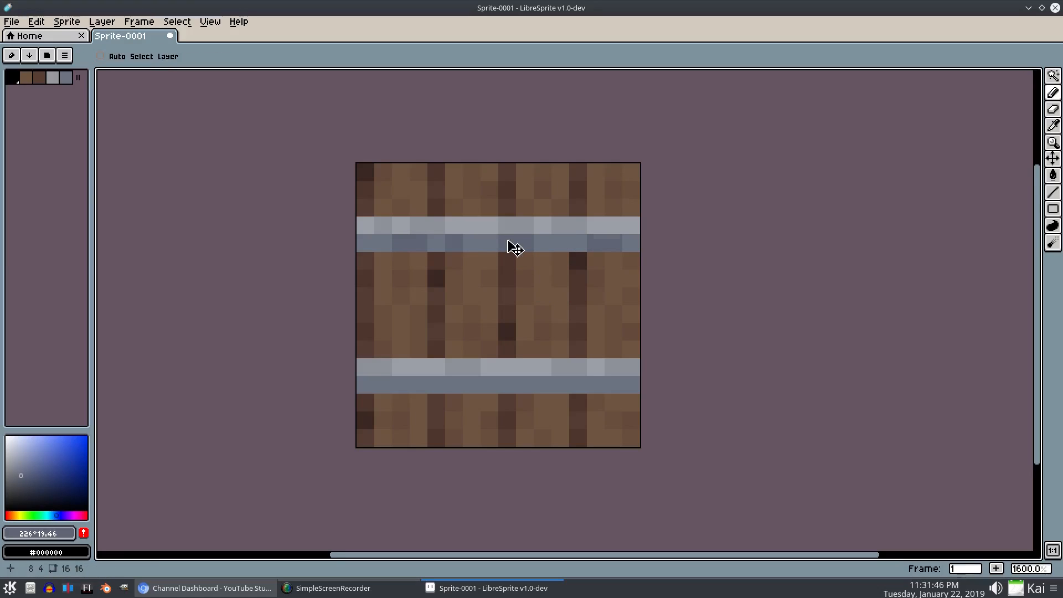
key(ctrl+z)
key(ctrl+z)
key(ctrl+z)
key(ctrl+z)
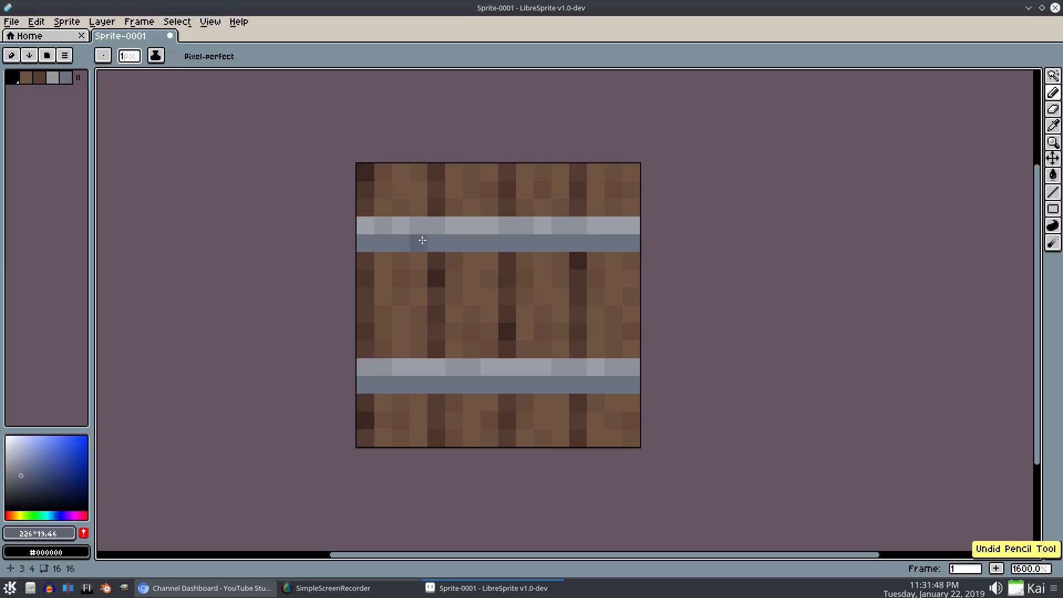
click(508, 243)
click(525, 244)
click(560, 244)
click(578, 243)
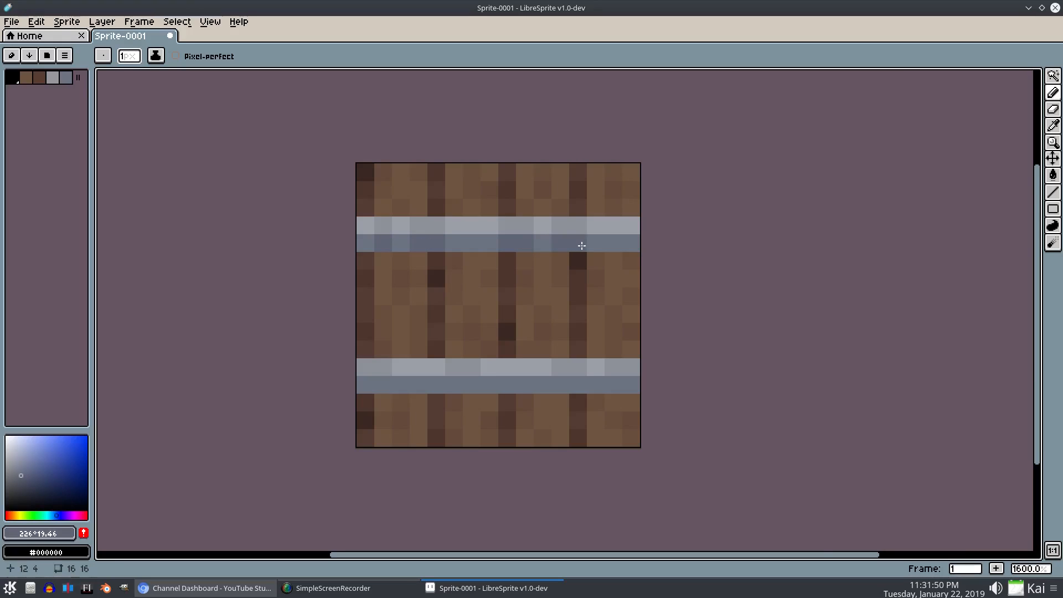
scroll(576, 265, down, 3)
scroll(567, 279, up, 3)
key(ctrl+z)
key(ctrl+z)
key(ctrl+z)
key(ctrl+z)
key(ctrl+z)
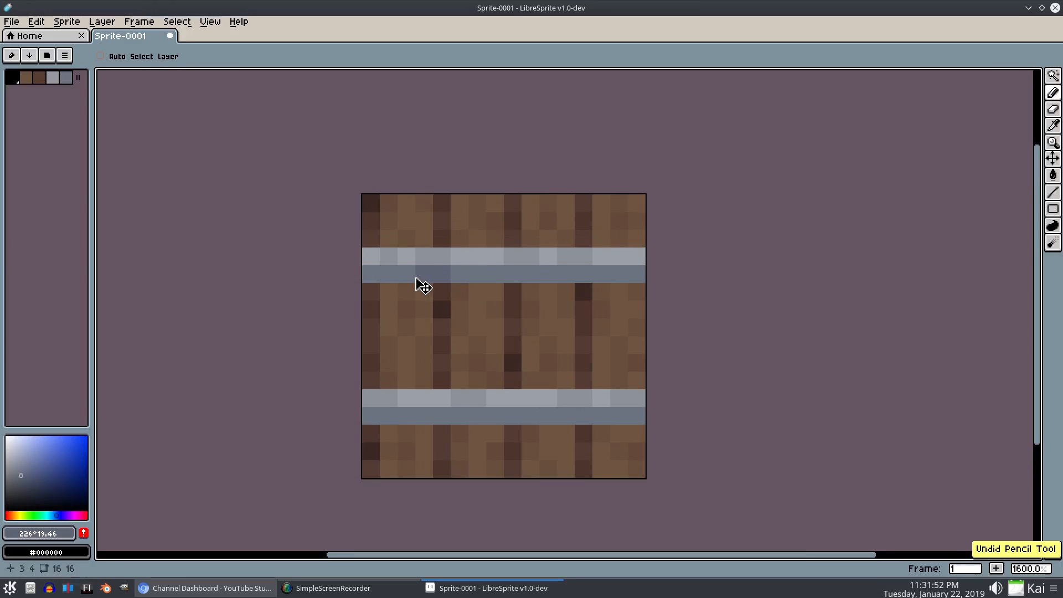
Paint irregular darker blue-grey shading along the dark rows of both metal bands
drag(444, 272, 459, 272)
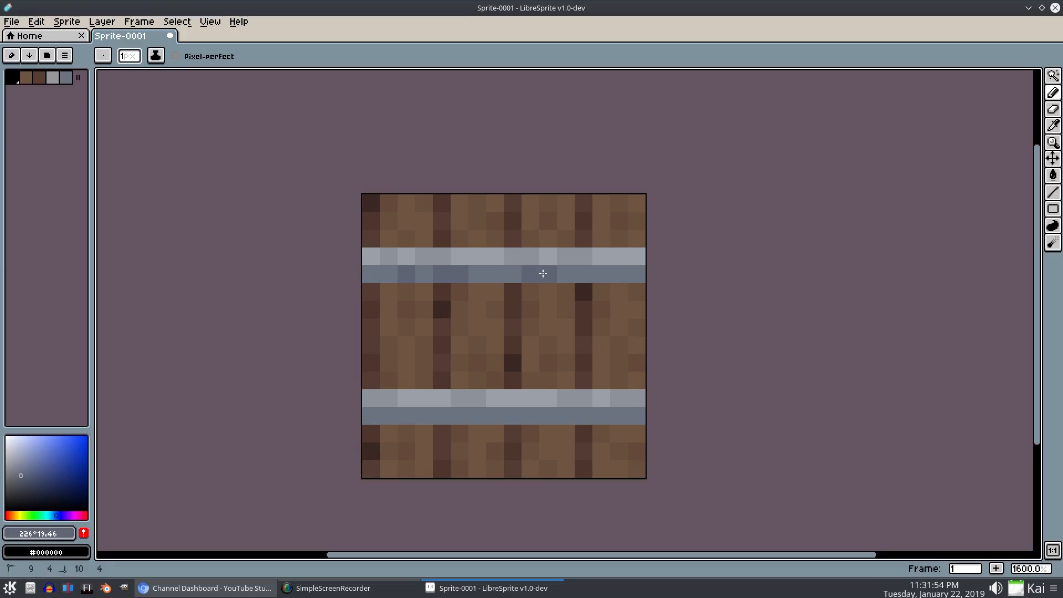
drag(582, 274, 589, 276)
drag(589, 275, 600, 275)
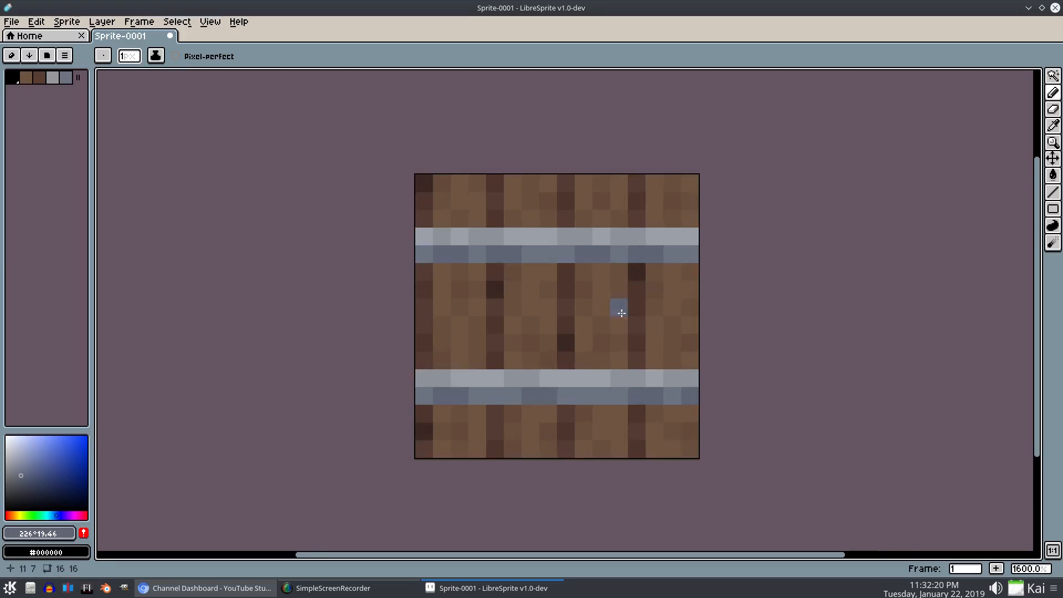
Examine the whole plank texture and its shaded metal bands at several zoom levels
scroll(653, 296, up, 1)
scroll(678, 294, down, 1)
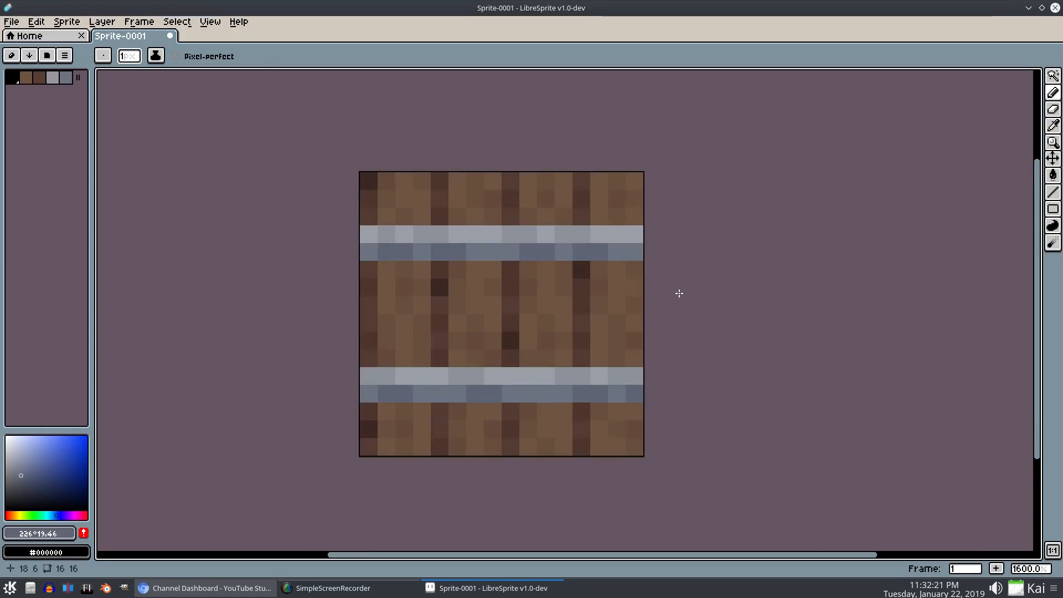
scroll(679, 293, down, 4)
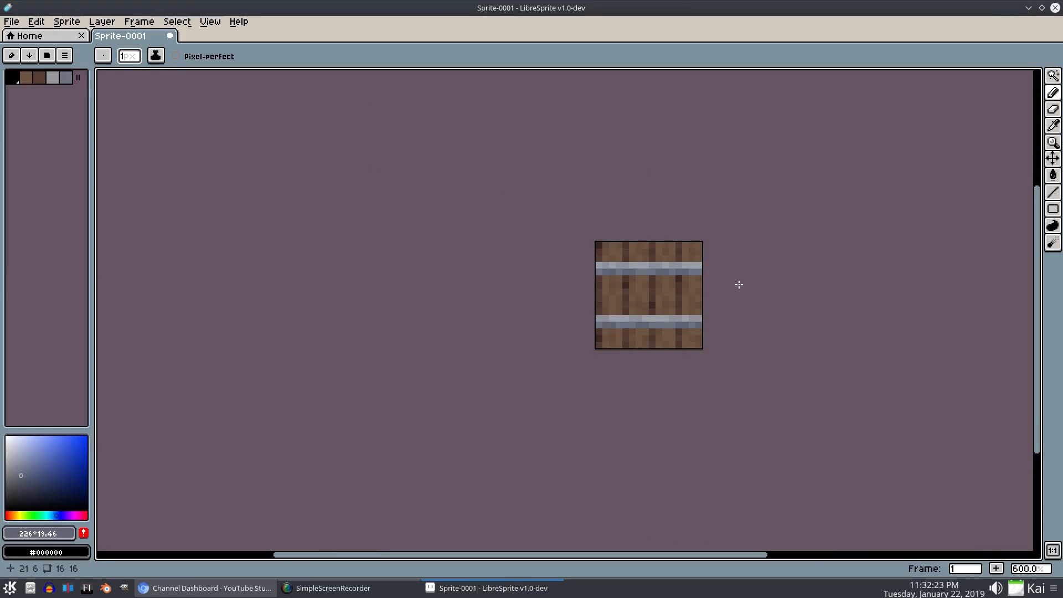
scroll(546, 284, up, 4)
scroll(543, 277, up, 2)
scroll(294, 258, down, 2)
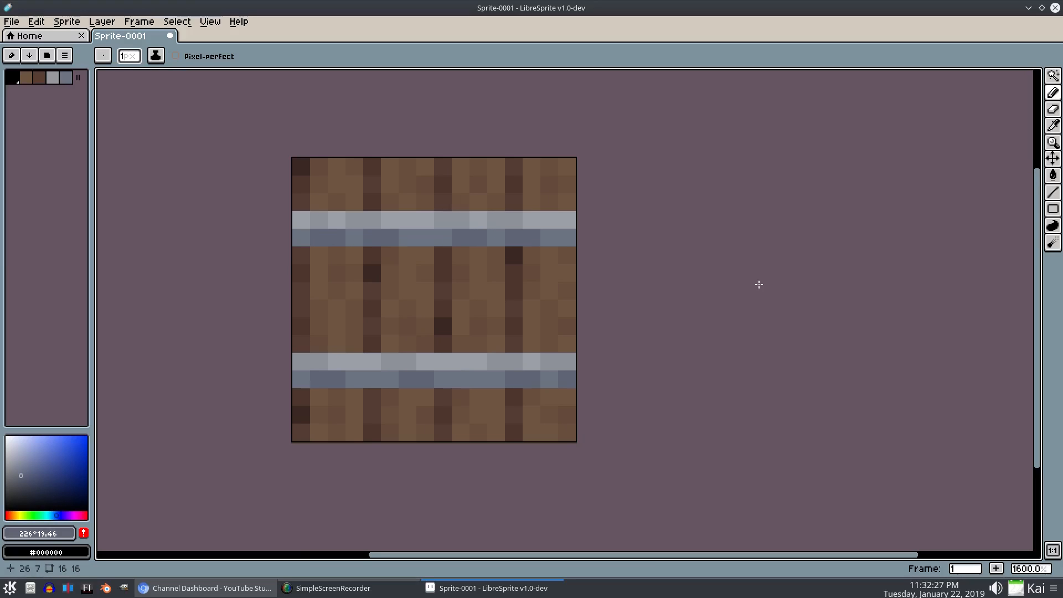
scroll(758, 284, down, 3)
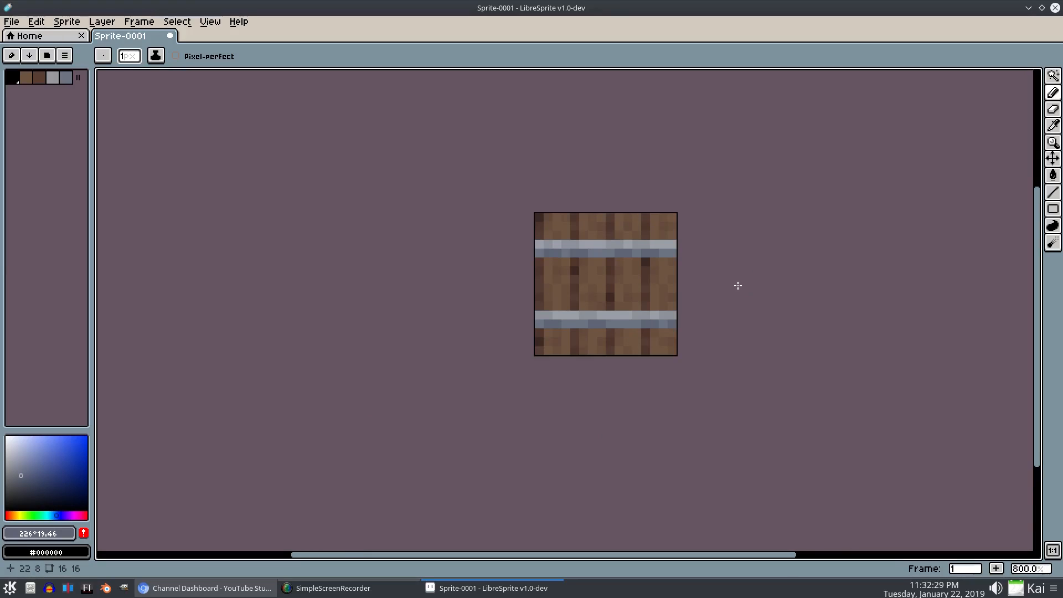
drag(738, 285, 699, 292)
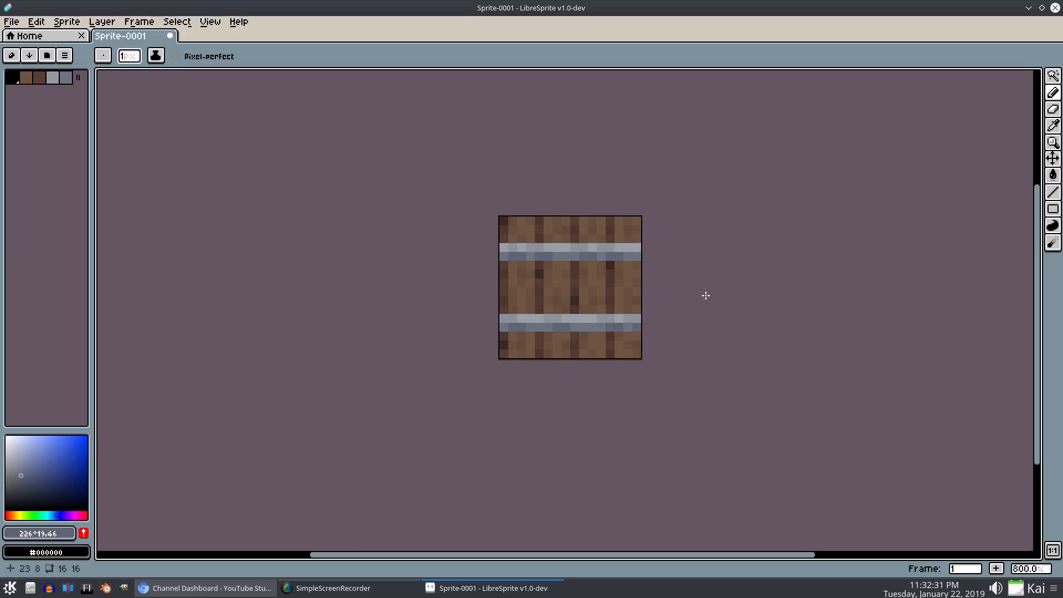
scroll(705, 294, up, 2)
drag(676, 306, 736, 312)
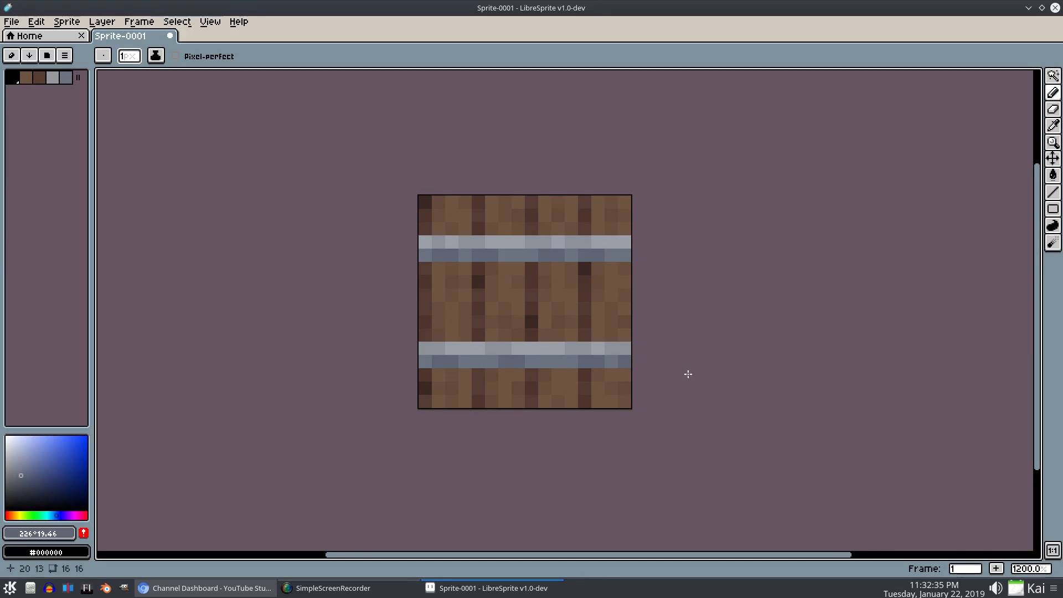